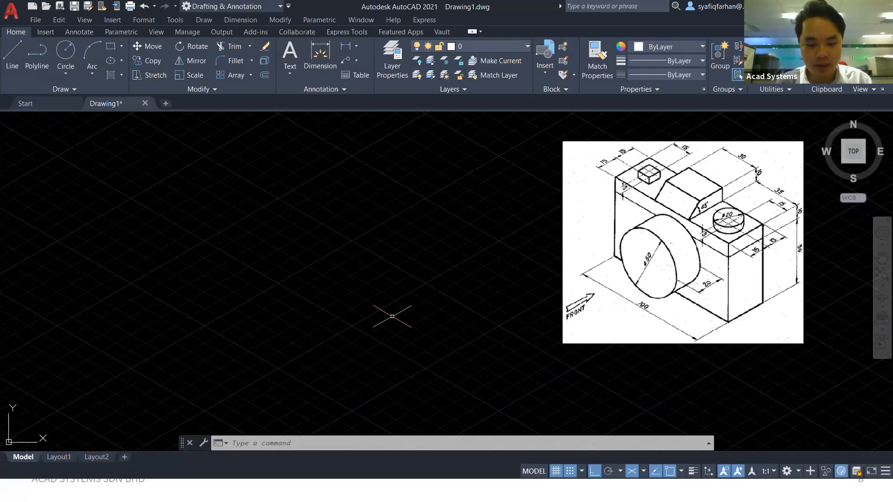
- Cycle the isoplane through right and left and return it to top
key("F5")
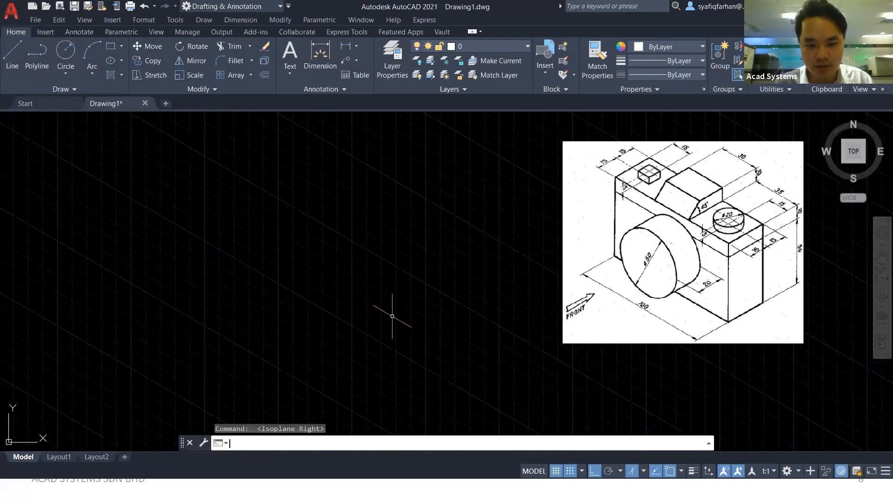
key("F5")
key("F5")
middle_click_drag(416, 326, 436, 304)
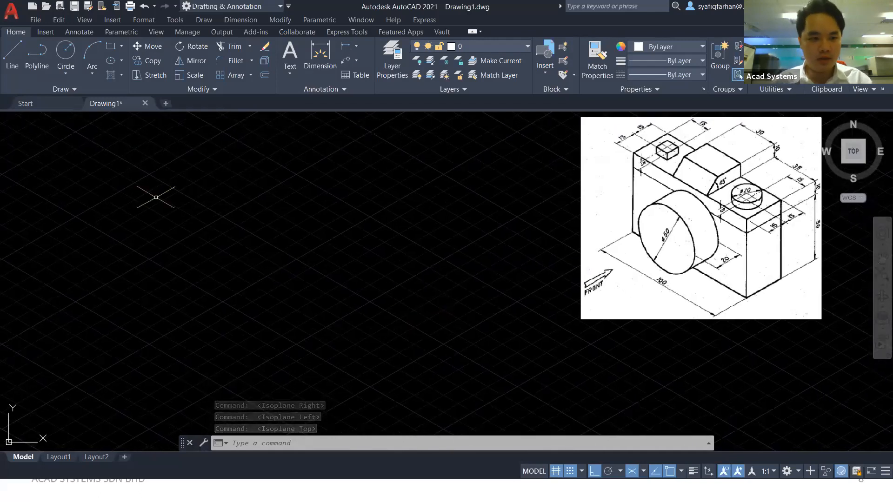
- Draw the camera body's base on the top isoplane as a closed 30 by 100 line outline
left_click(12, 55)
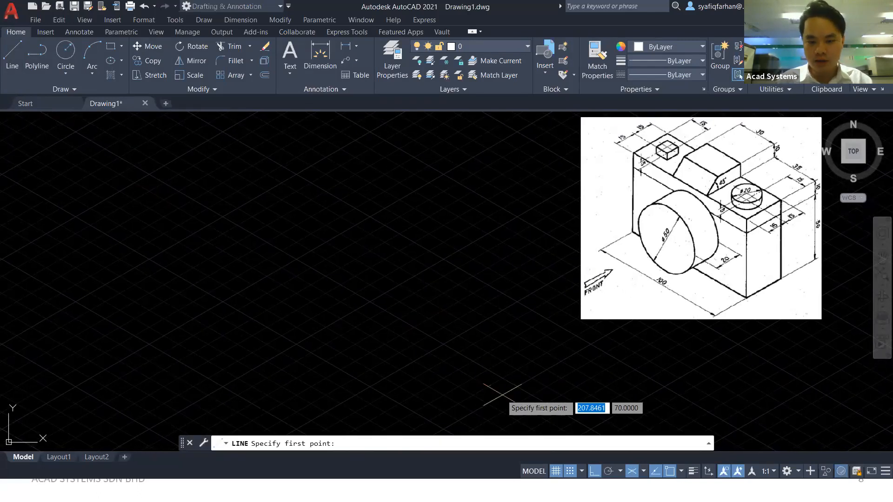
left_click(399, 403)
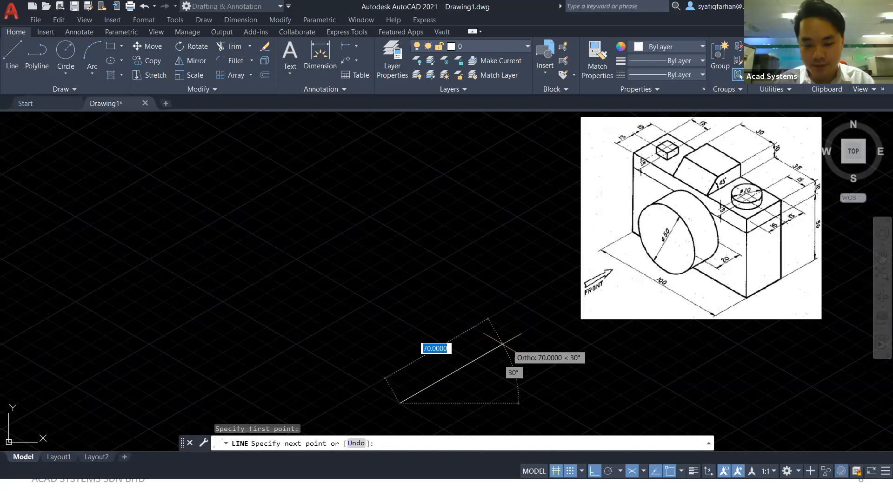
type("30")
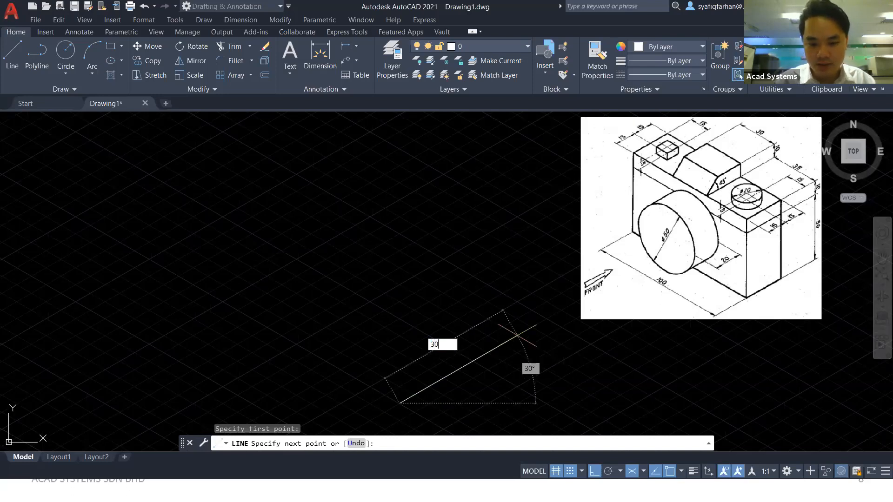
key("Return")
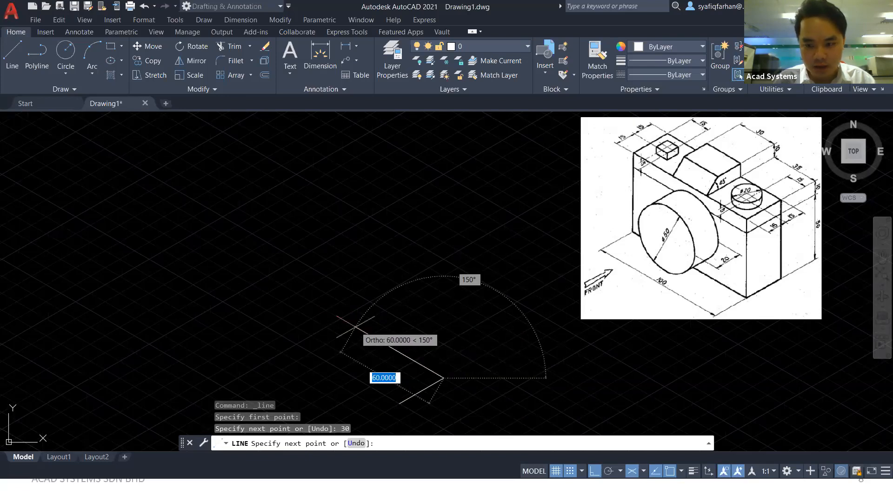
type("100")
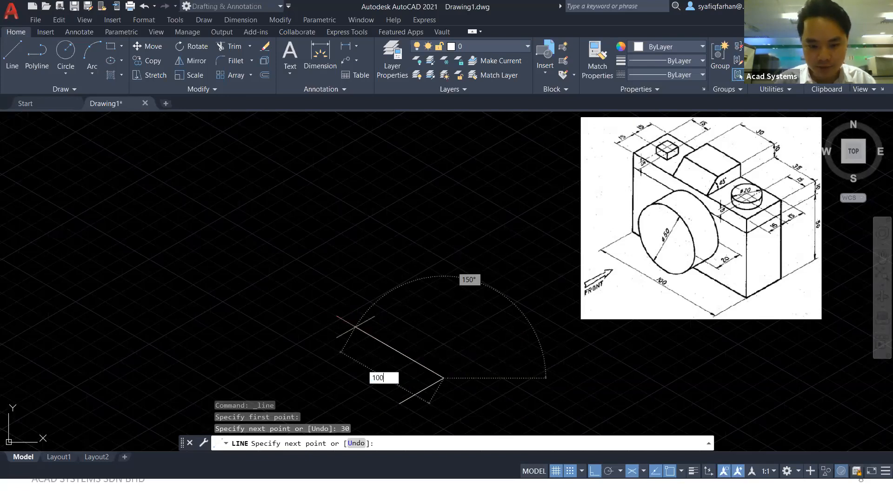
key("Return")
type("30")
key("Return")
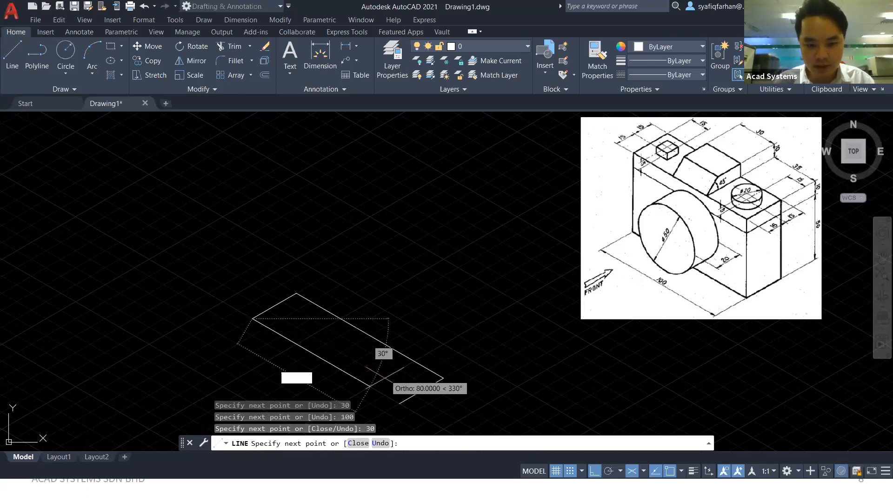
left_click(400, 403)
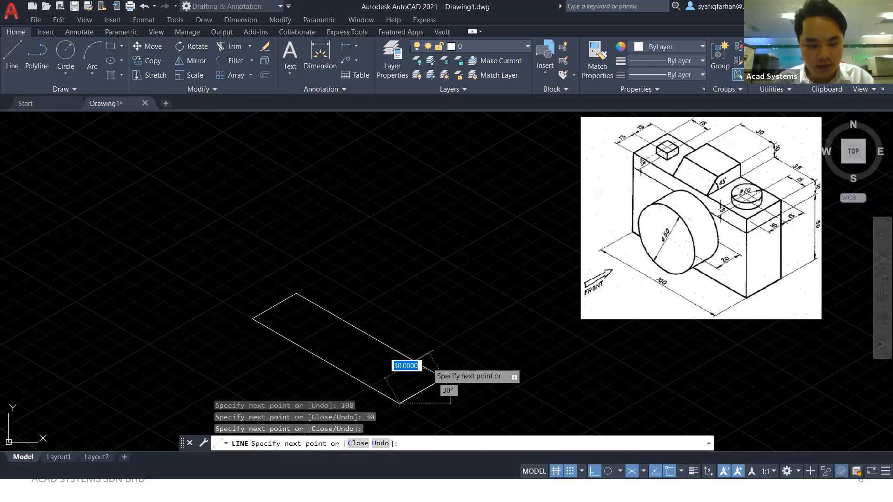
key("Escape")
middle_click_drag(435, 311, 436, 306)
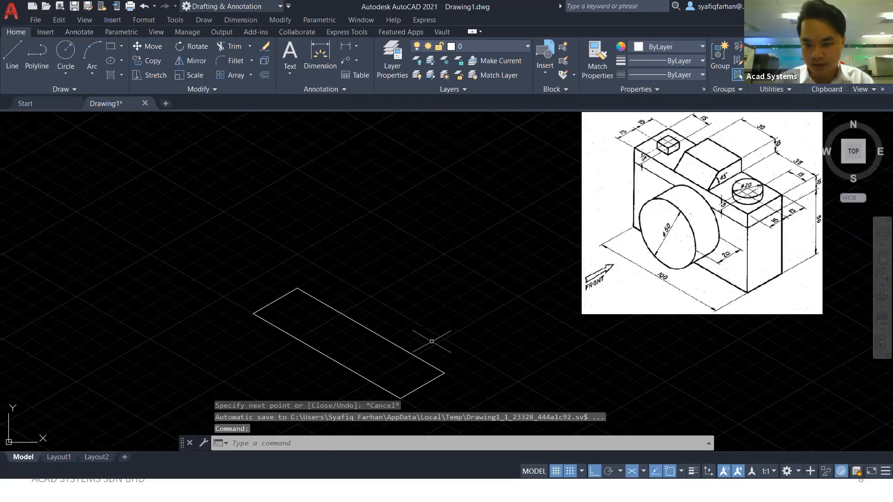
- Switch the active isoplane to left
left_click(10, 56)
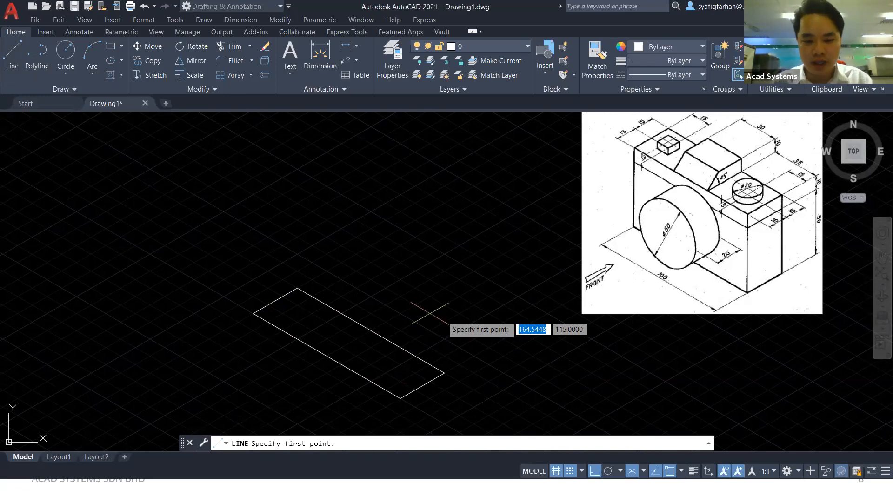
key("F5")
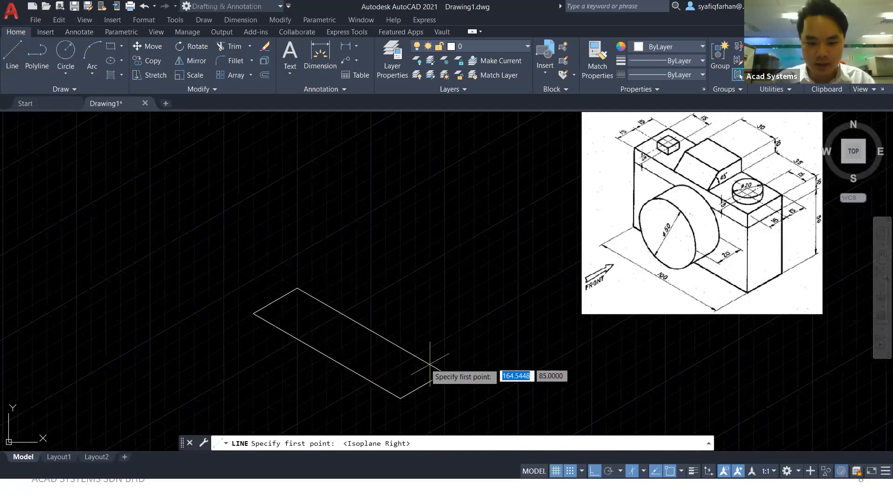
key("F5")
key("F5")
key("F5")
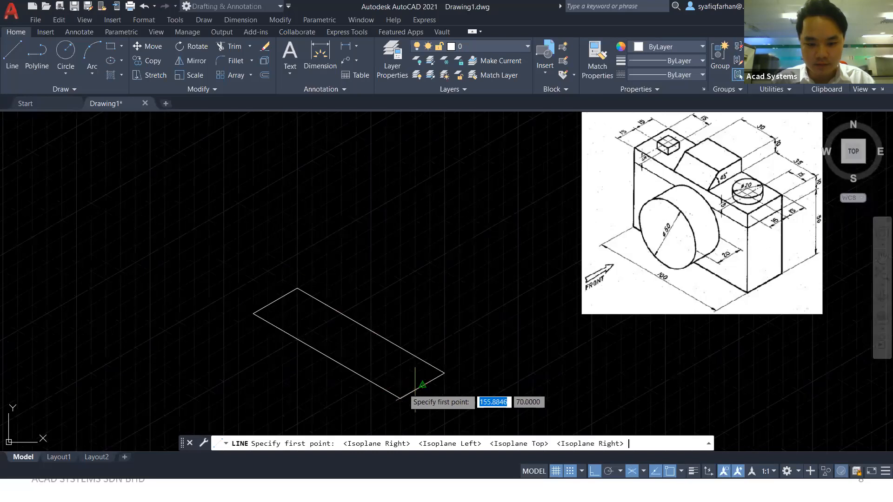
key("F5")
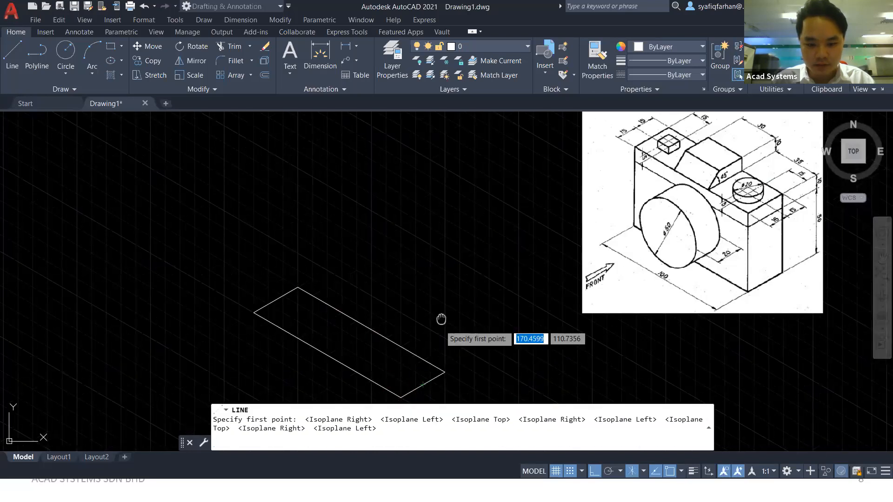
middle_click_drag(441, 319, 452, 283)
key("Escape")
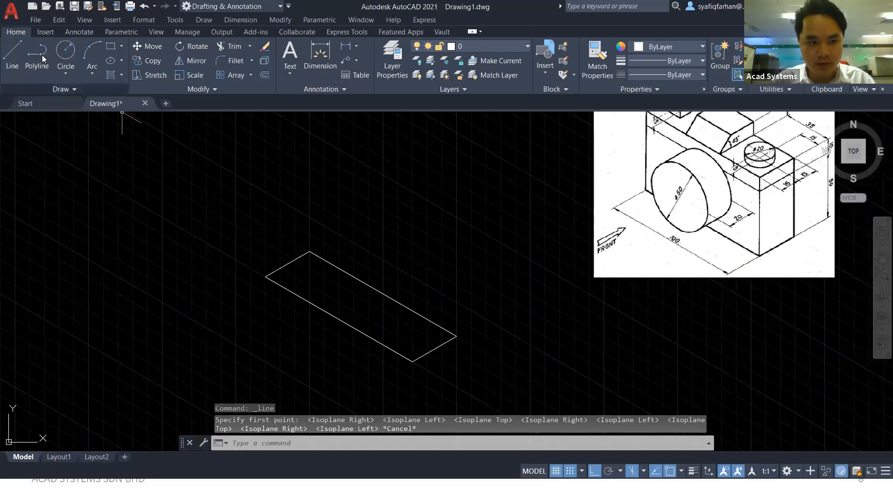
- Draw two stacked vertical line segments, 50 and 10 units long, upward from the base's front corner
left_click(12, 54)
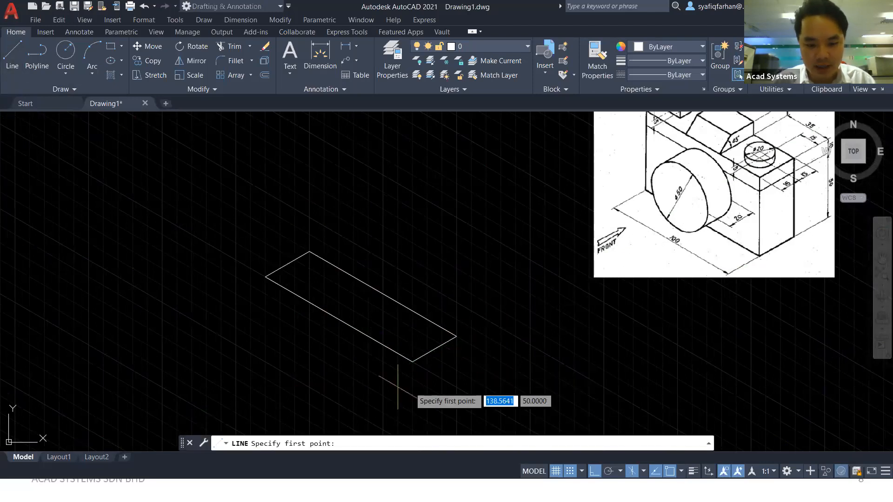
left_click(412, 362)
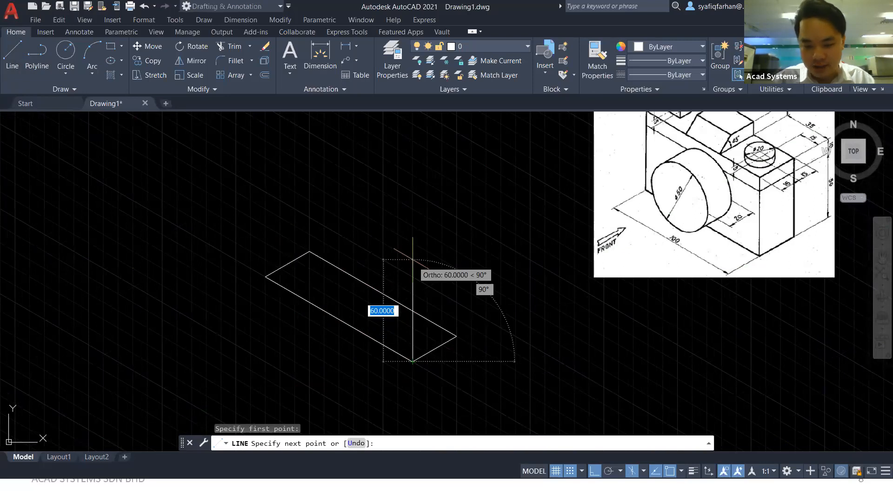
type("50")
key("Return")
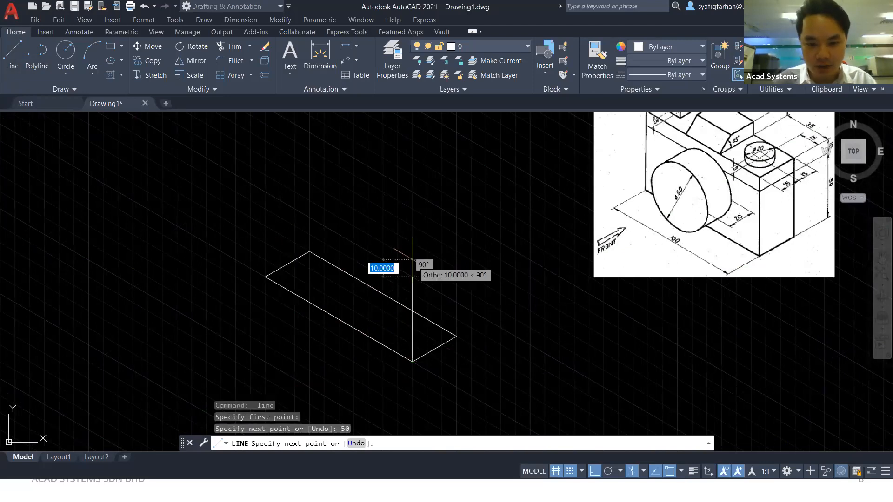
type("10")
key("Return")
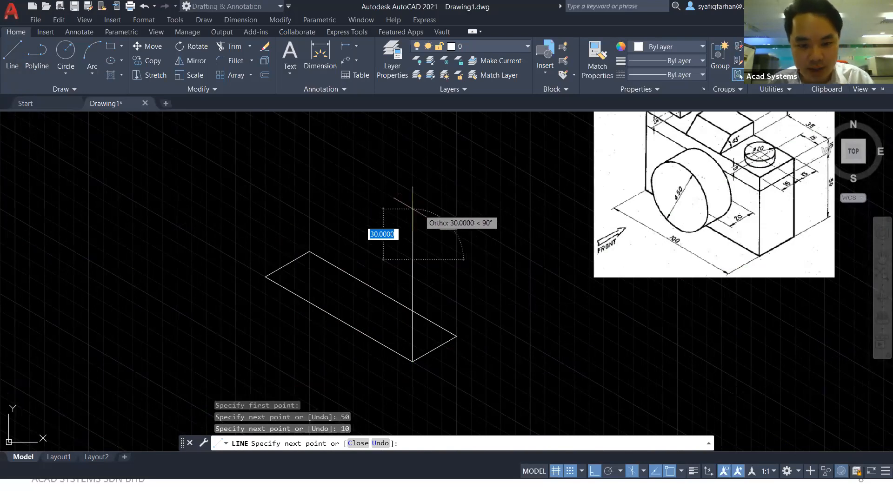
- Complete the end face with a 30-unit top edge on the top isoplane and a vertical edge down to the base's rear corner
key("F5")
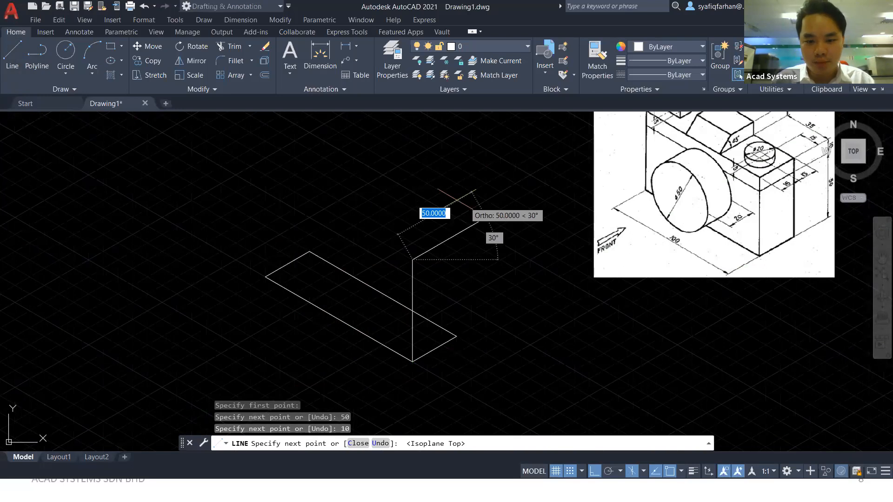
type("30")
key("Return")
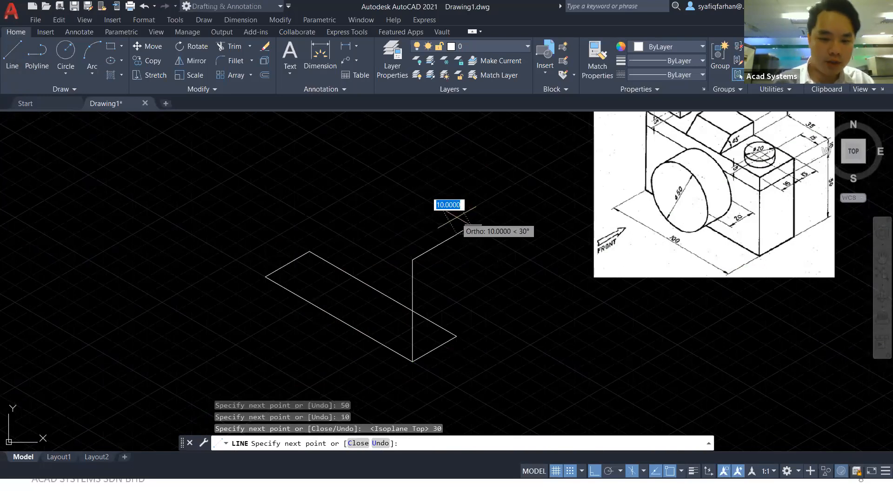
key("F5")
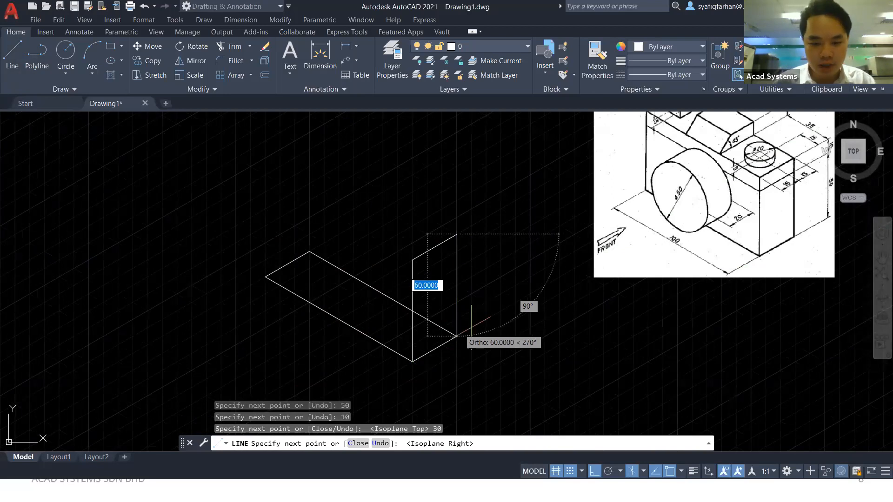
left_click(457, 336)
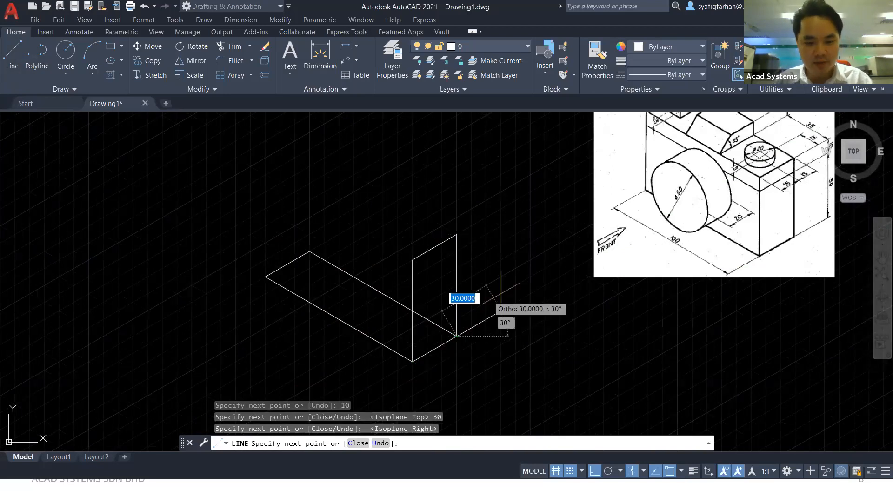
key("Escape")
left_click(410, 235)
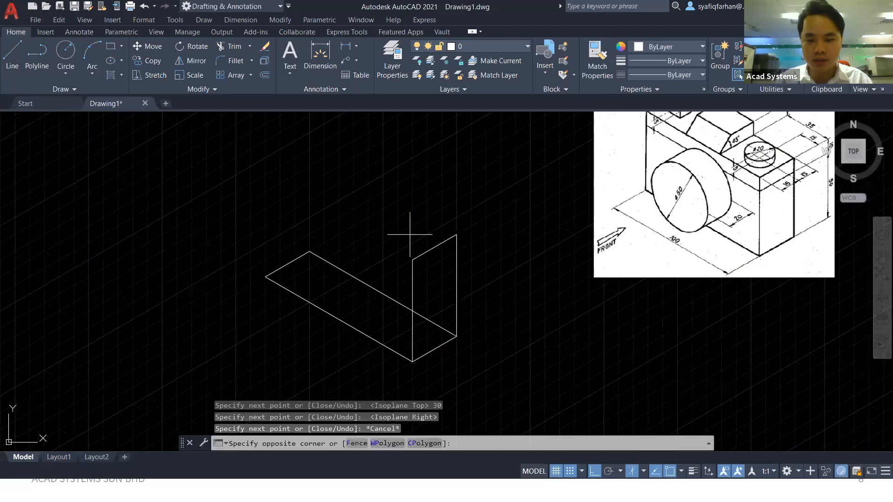
key("Escape")
left_click(472, 266)
left_click(397, 228)
key("Escape")
- Copy the end face's vertical and top lines from the base's front corner to the opposite end of its 100-unit edge
left_click(453, 277)
left_click(459, 272)
left_click(434, 246)
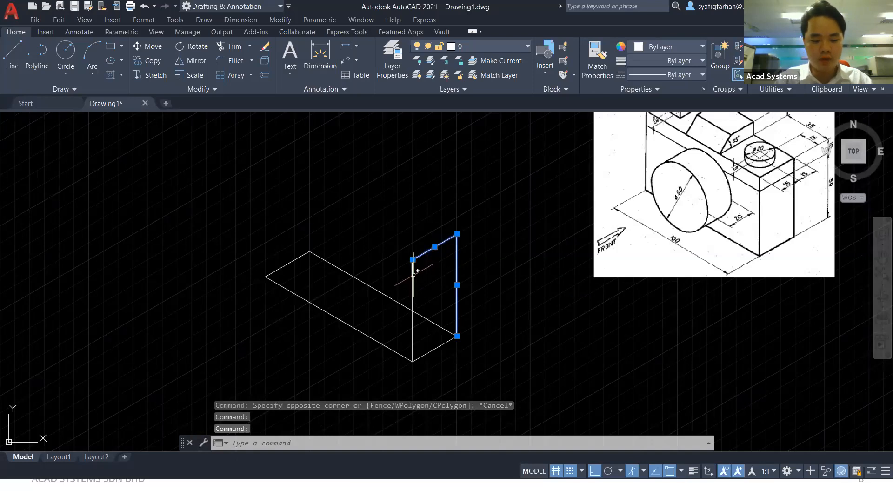
left_click(412, 288)
type("copy")
key("Return")
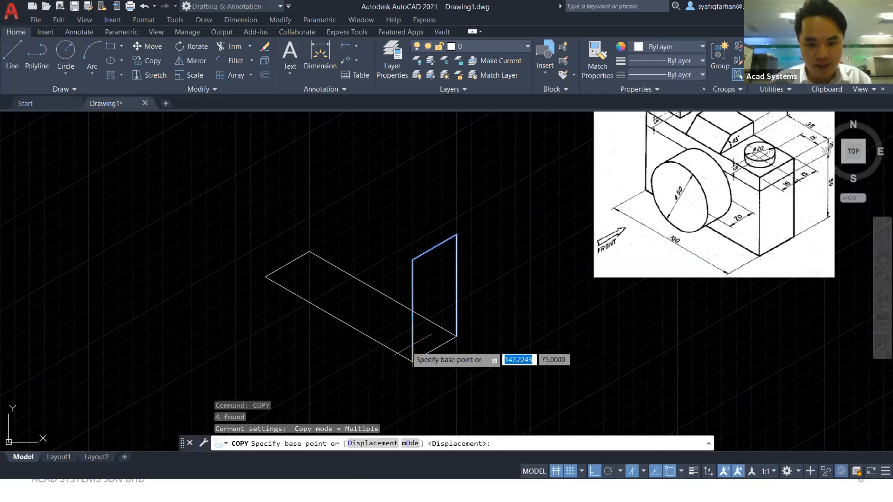
left_click(412, 361)
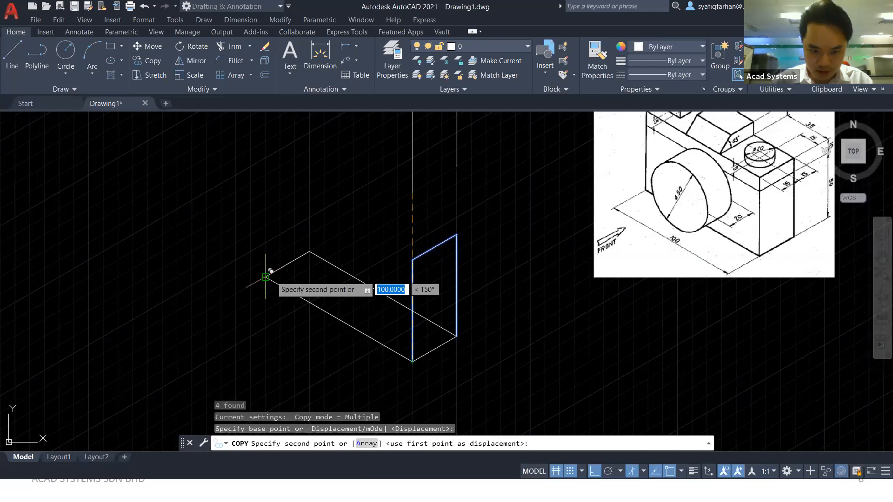
key("F5")
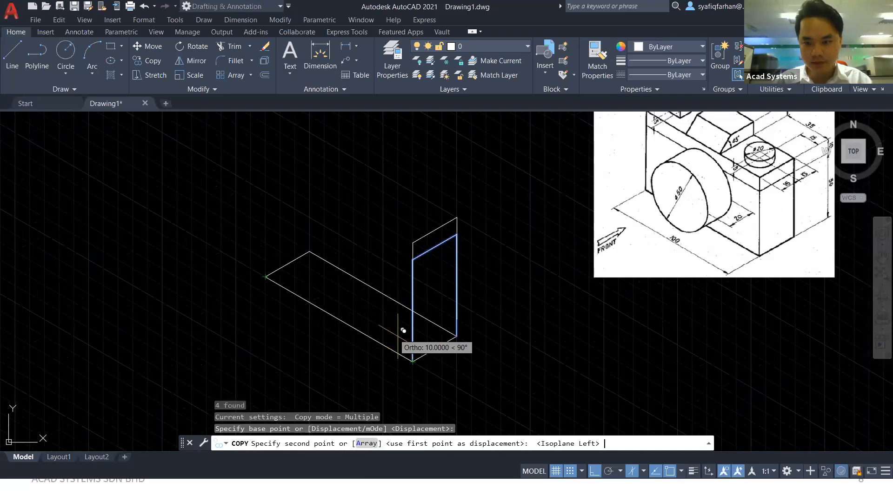
key("F5")
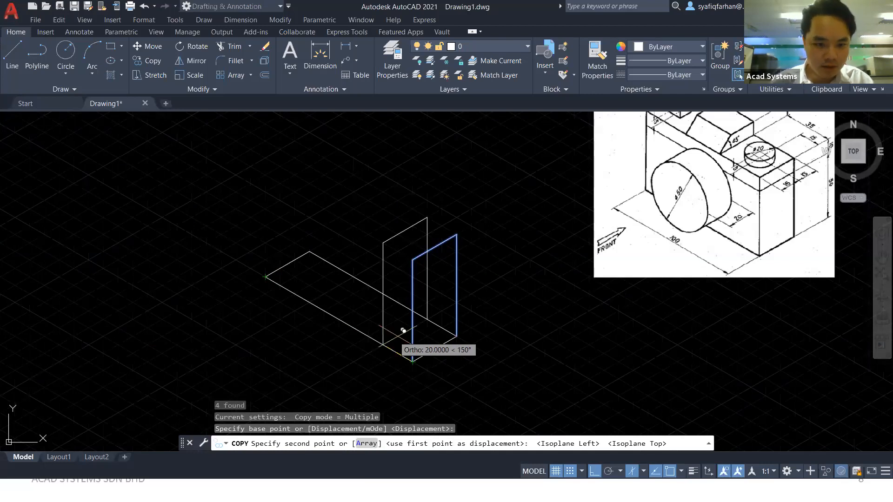
- Connect the two end faces with the upper front edge and a parallel line 10 units below it
left_click(265, 175)
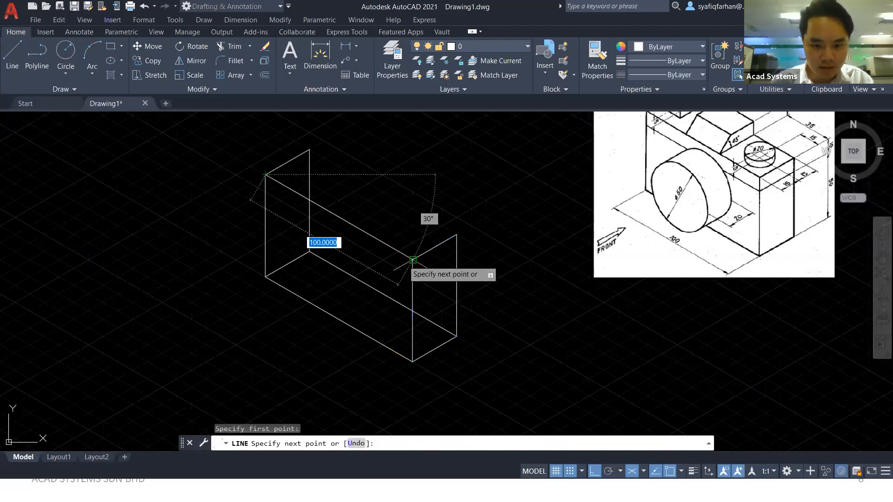
left_click(413, 260)
key("Return")
key("Return")
left_click(265, 192)
left_click(412, 277)
key("Escape")
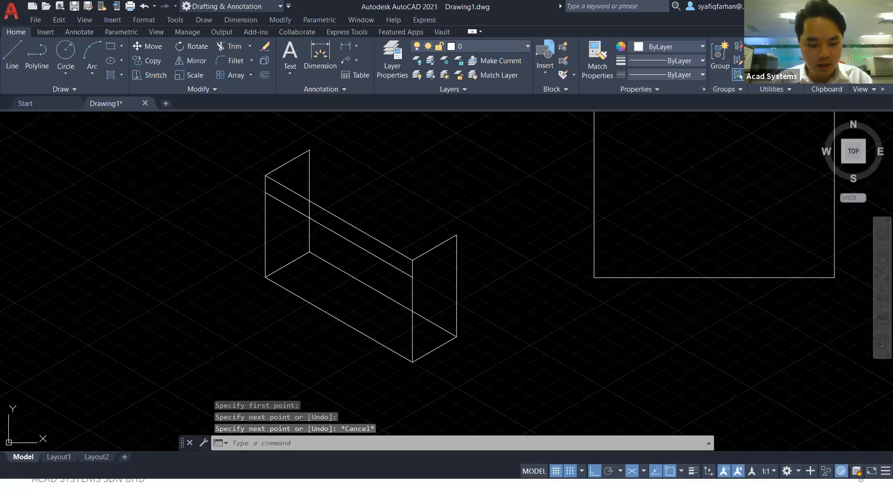
- Remove the box's hidden lines by trimming the far end's rear vertical and base edge, and erase the remaining rear base line
middle_click_drag(536, 216, 553, 249)
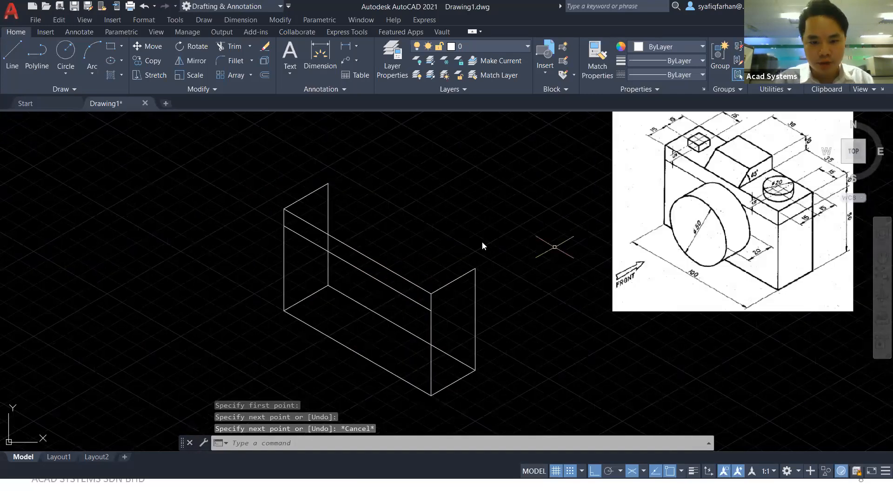
middle_click_drag(475, 239, 495, 225)
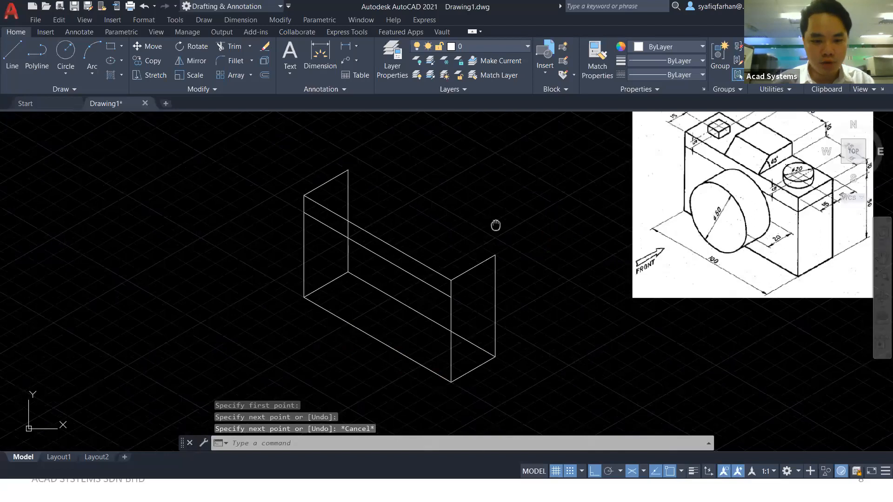
middle_click_drag(496, 225, 482, 241)
type("tr")
key("Return")
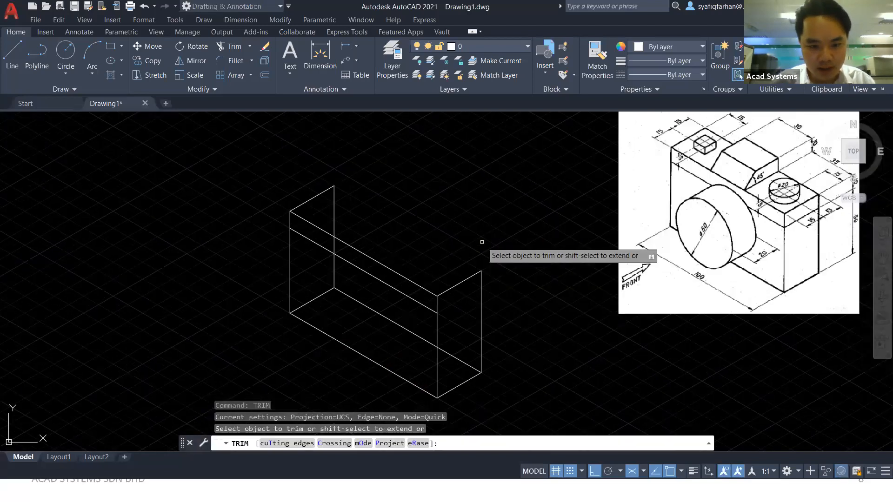
left_click(334, 245)
left_click(334, 219)
left_click(335, 263)
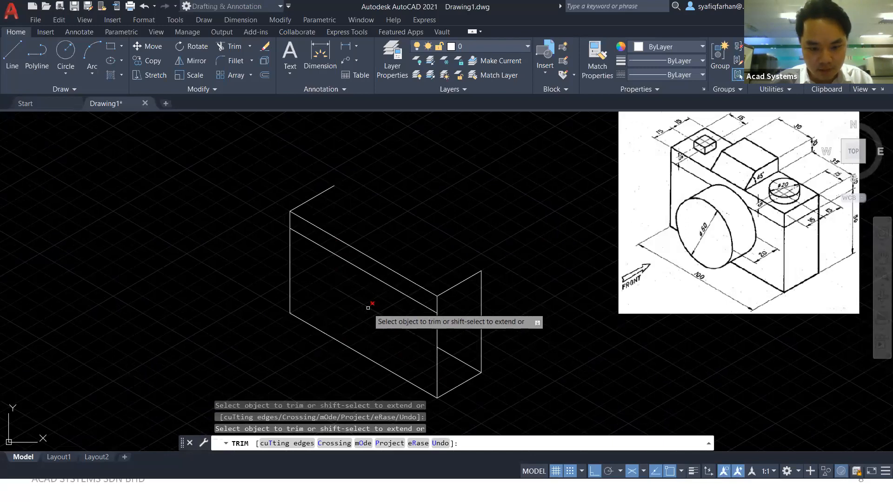
key("Escape")
left_click(406, 330)
key("Delete")
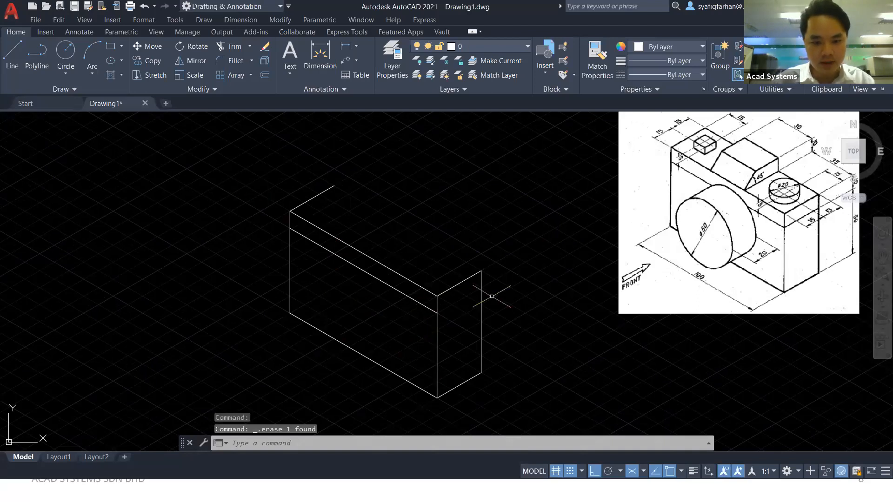
- Draw a 35-unit line along the top rear edge from the near end face's rear corner, and a 30-unit line forward to the front edge
left_click(16, 56)
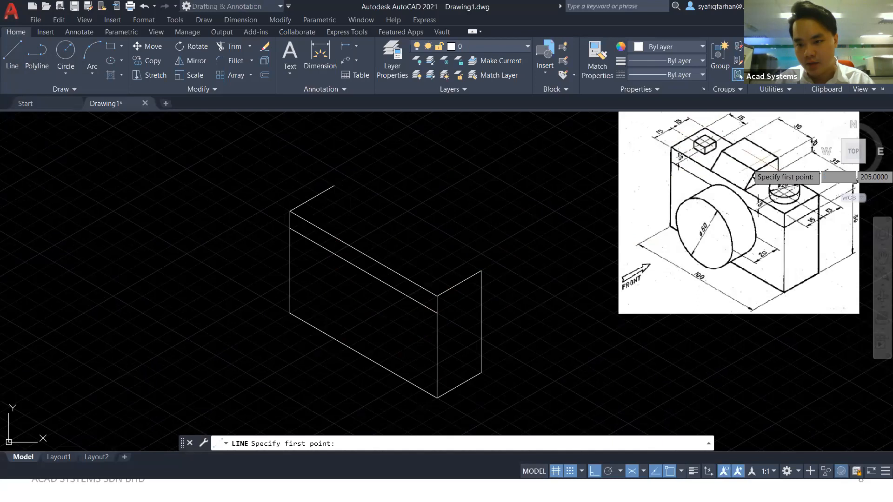
left_click(481, 270)
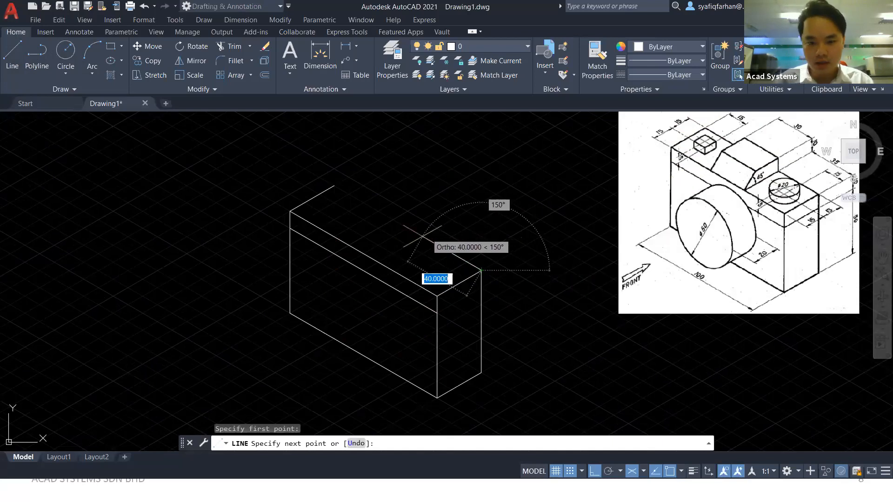
type("35")
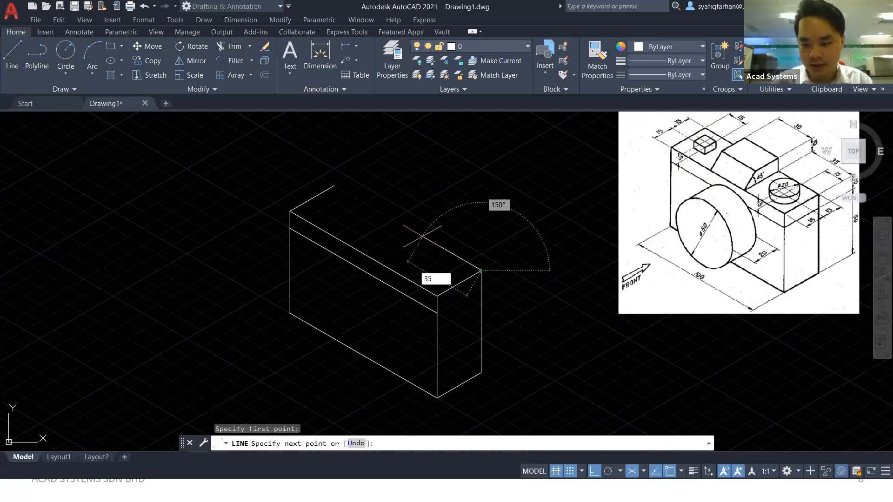
key("Return")
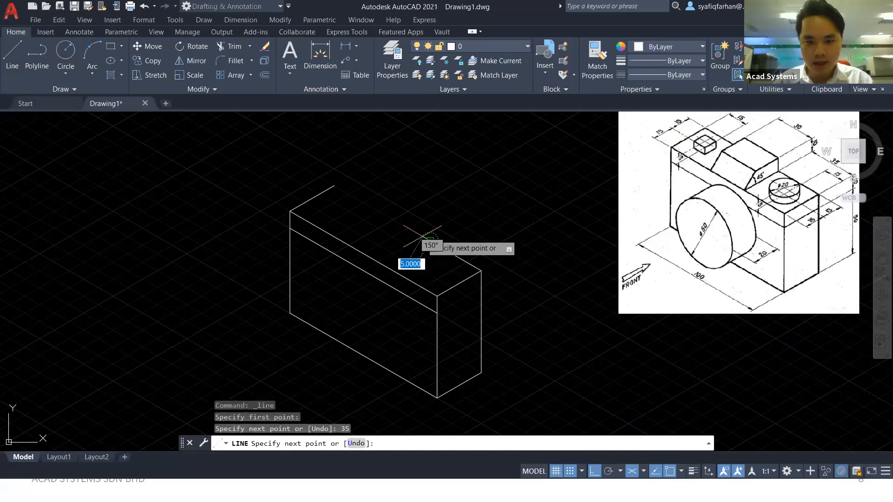
type("30")
key("Return")
key("Escape")
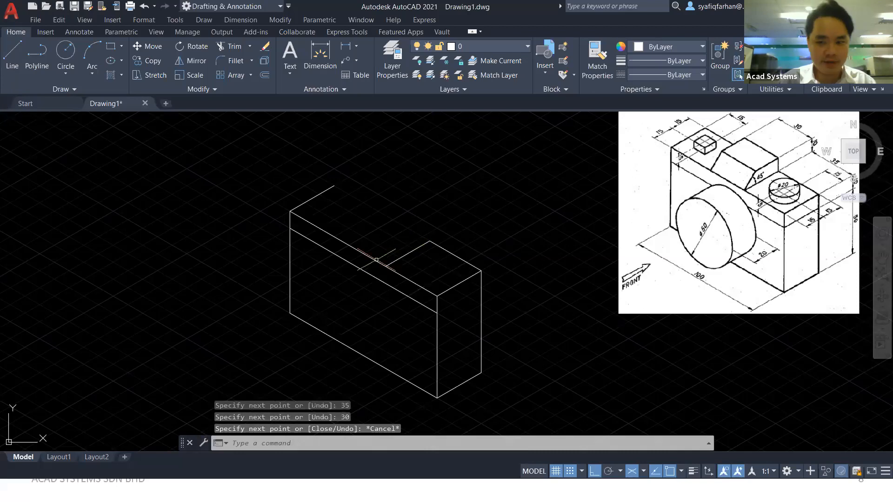
- With Ortho off, draw a 30-unit line at 45° from the front end of the 30-unit cross line on the top face
key("Return")
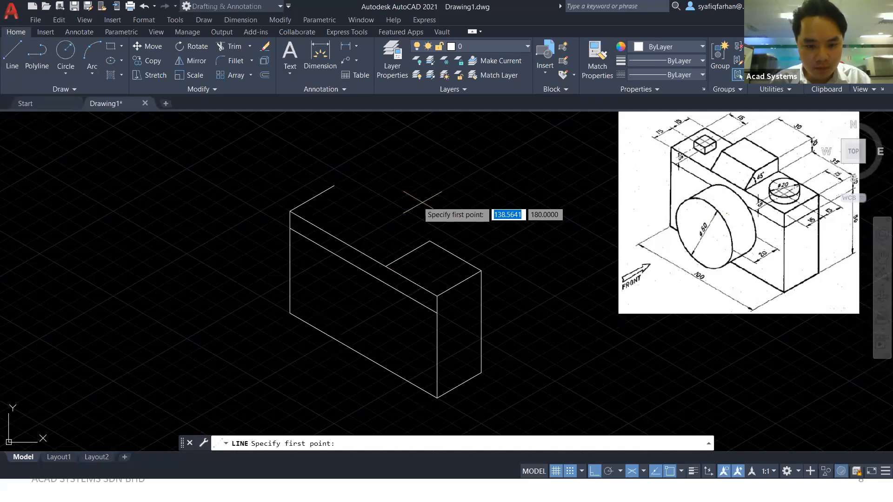
key("F8")
left_click(386, 266)
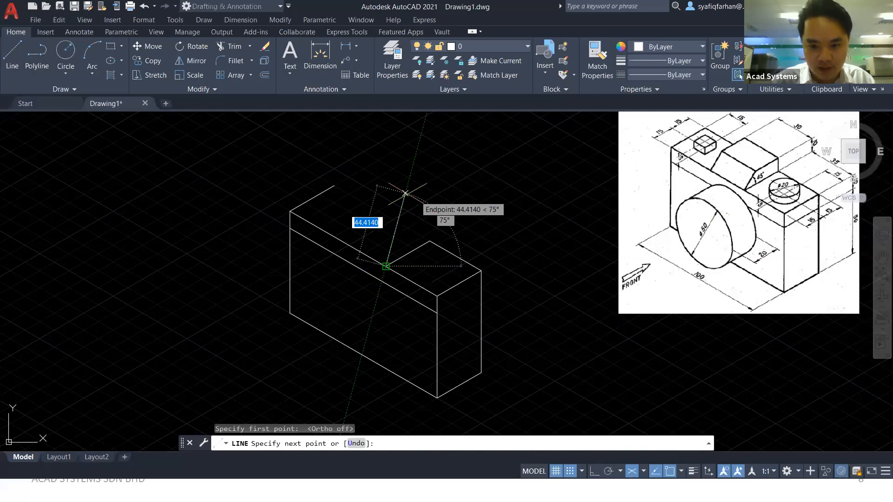
type("@30<45")
key("Return")
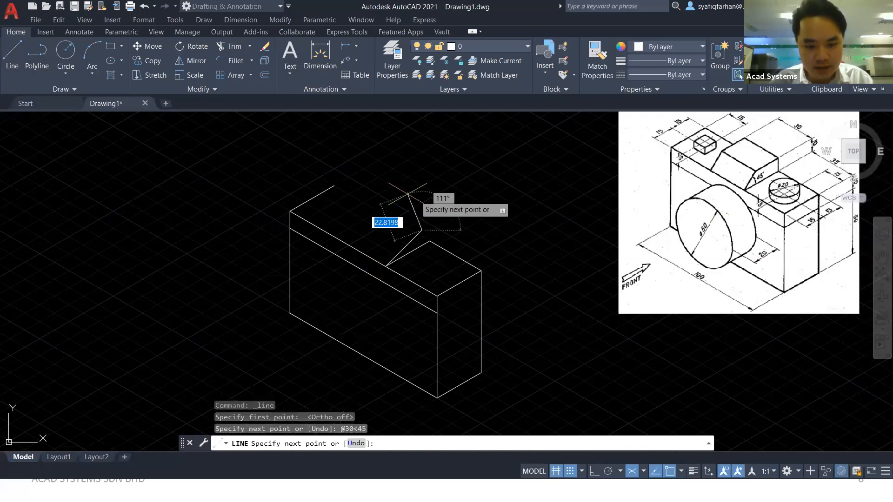
key("Escape")
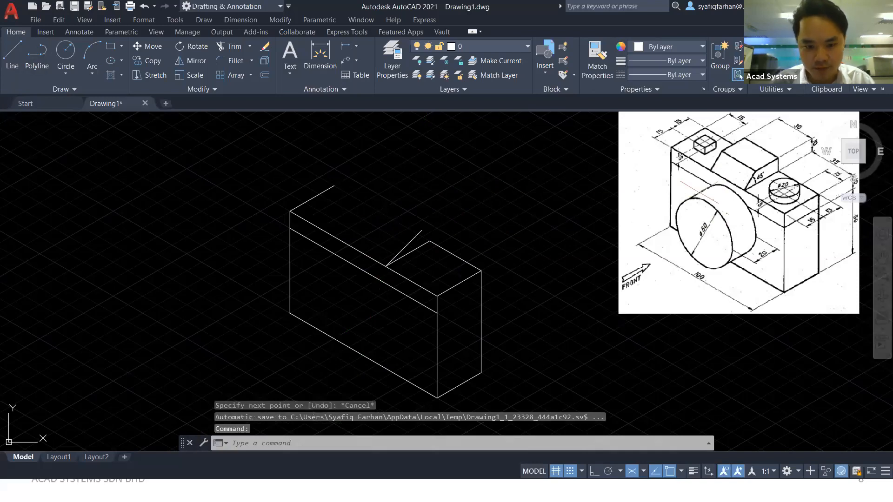
- Erase the 45° line from the top face
left_click(412, 240)
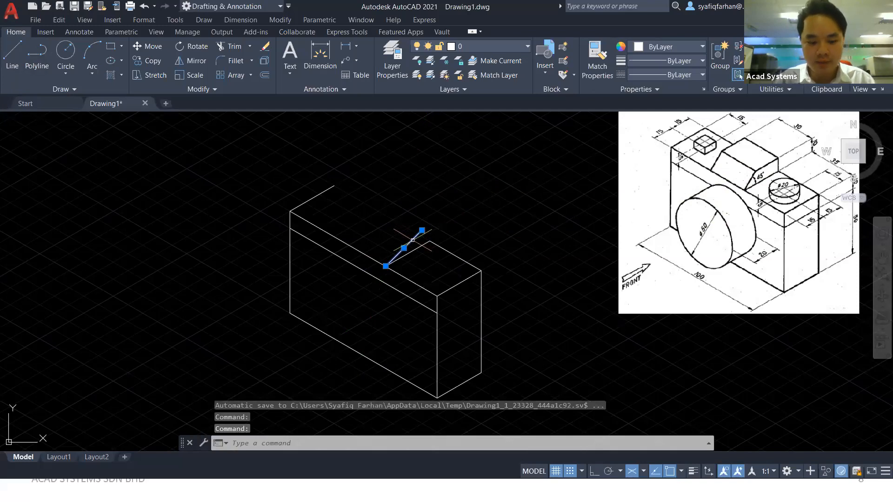
key("Delete")
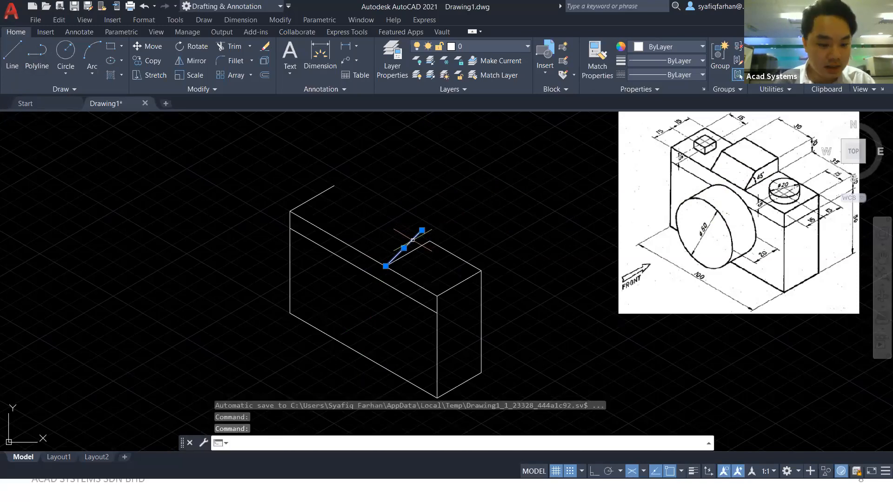
key("alt+Tab")
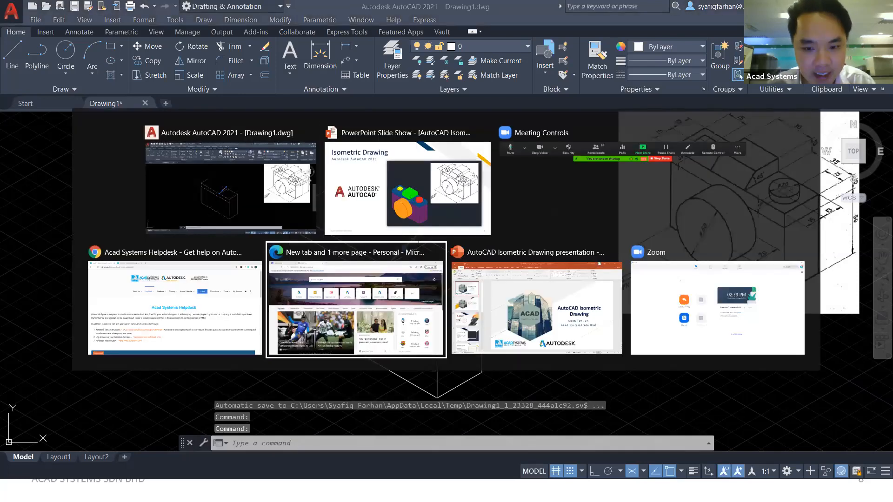
key("alt+Tab")
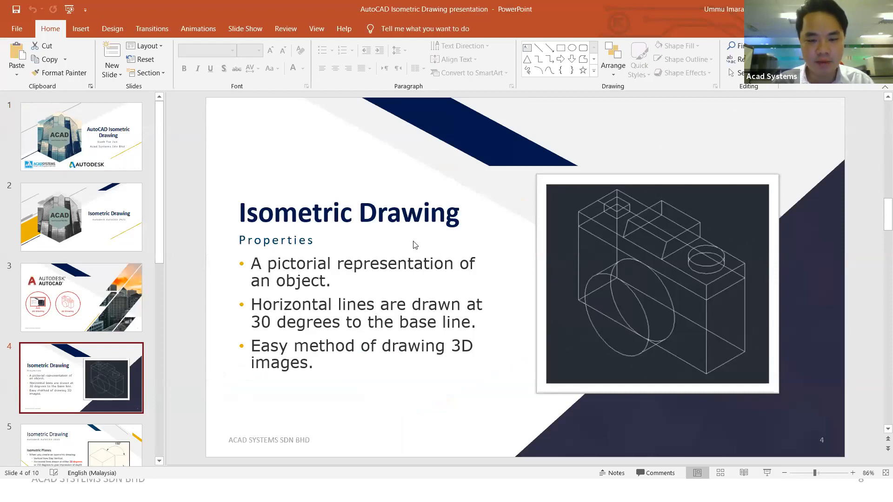
key("alt+Tab")
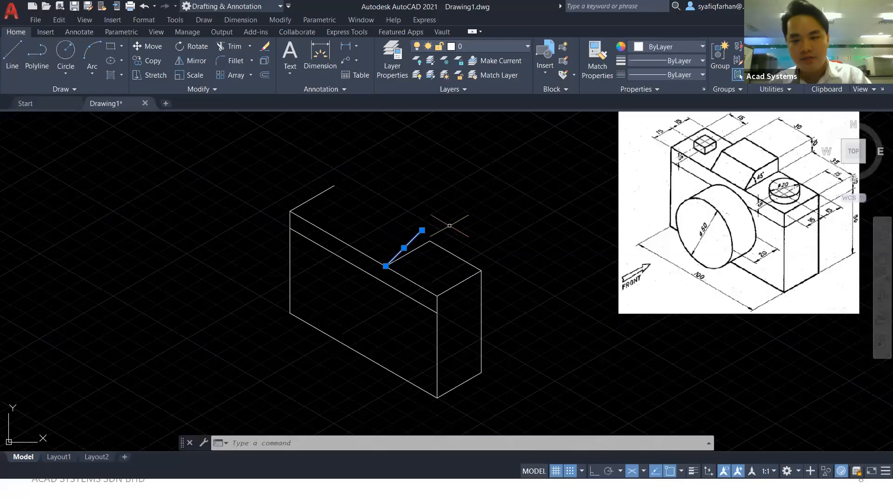
- Draw a 30-unit line at 75° from the front end of the top face's 30-unit cross line, with Ortho off
left_click(10, 58)
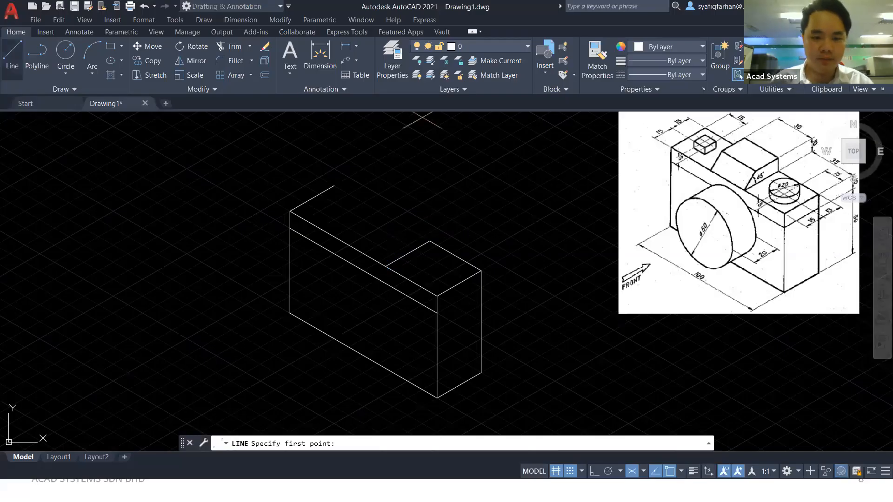
left_click(386, 266)
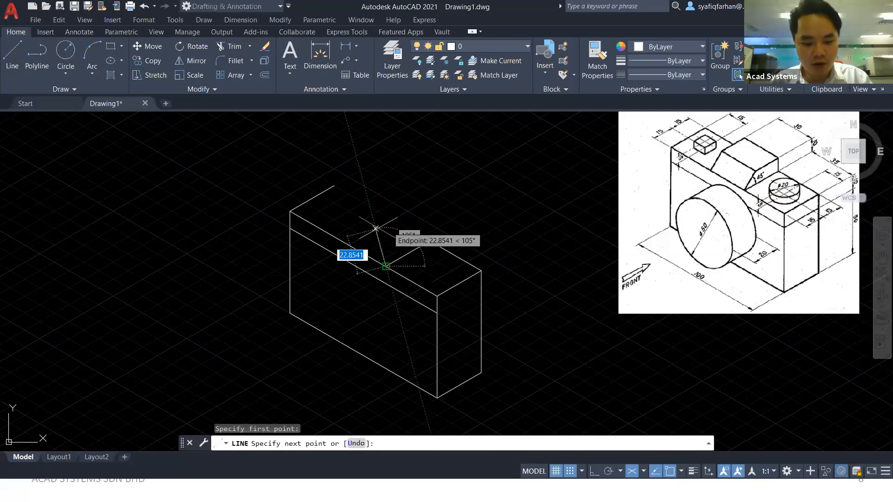
key("F8")
key("F8")
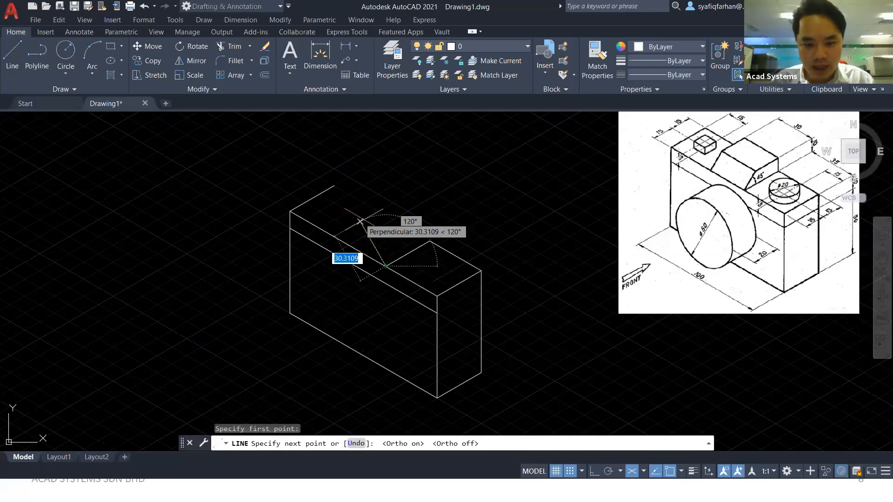
type("30")
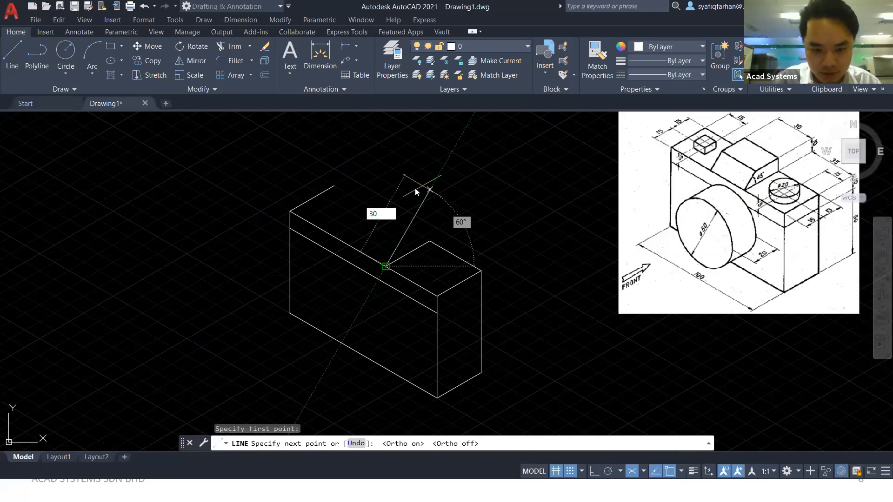
key("Tab")
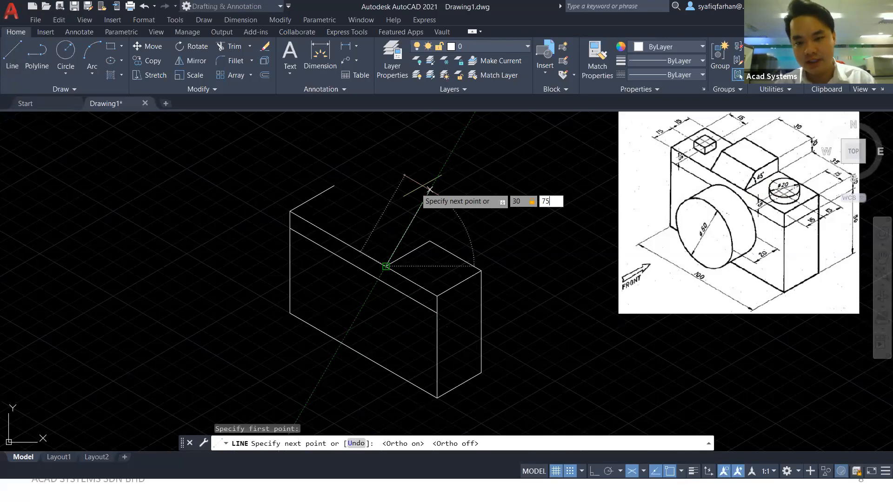
key("Return")
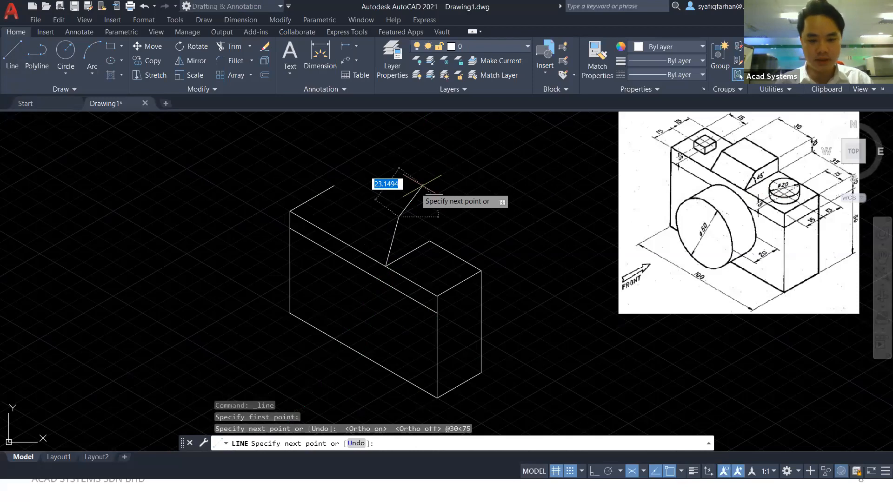
key("Escape")
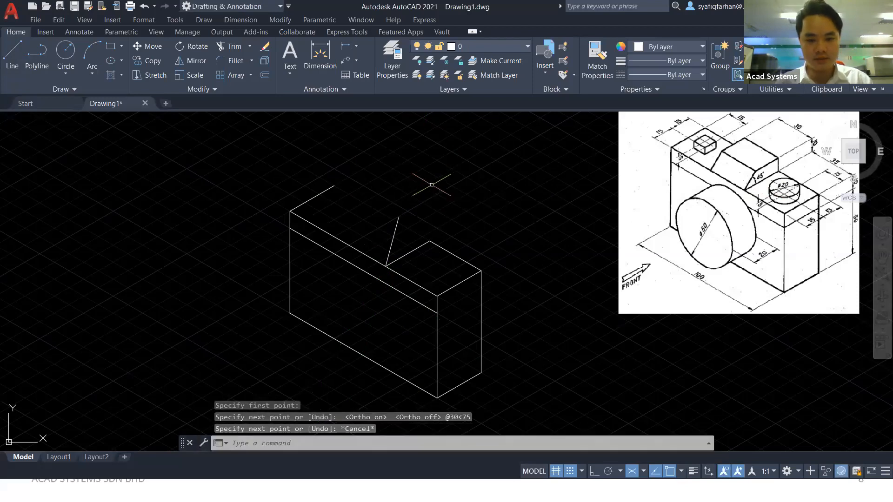
left_click(16, 61)
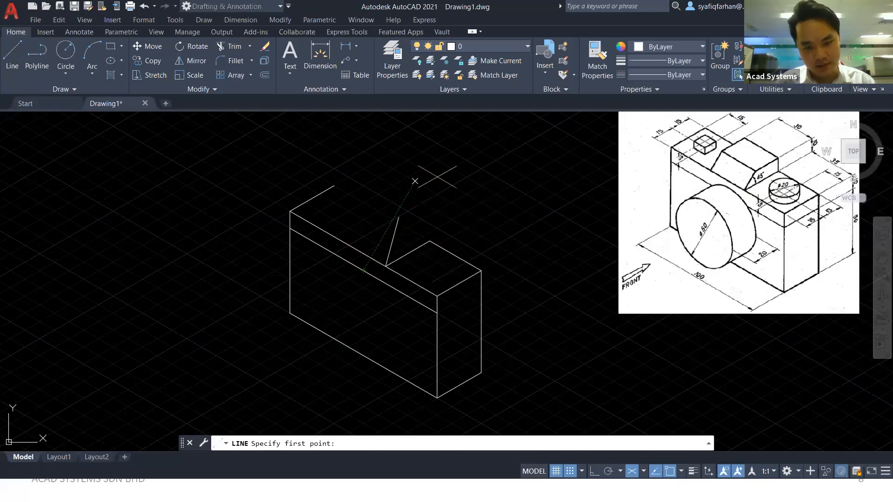
left_click(442, 249)
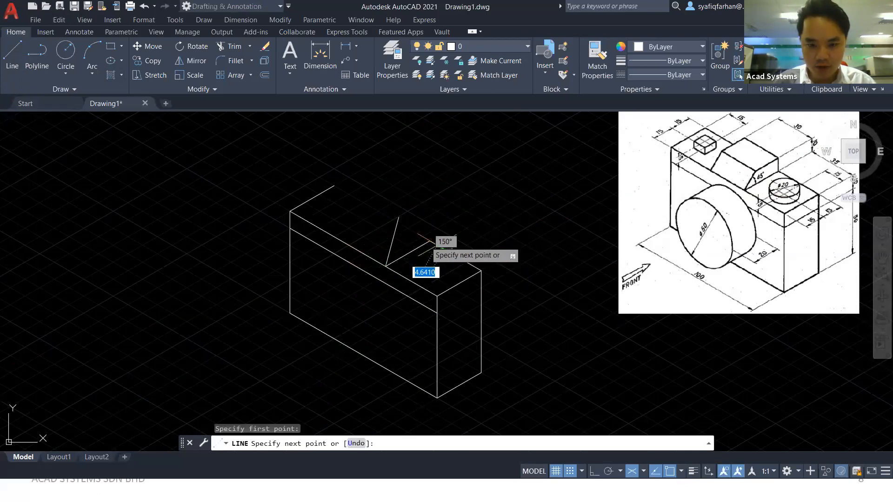
key("Escape")
- Draw a 10-unit vertical line up from the rear end of the top face's cross line, with Ortho on and the right isoplane active
left_click(12, 56)
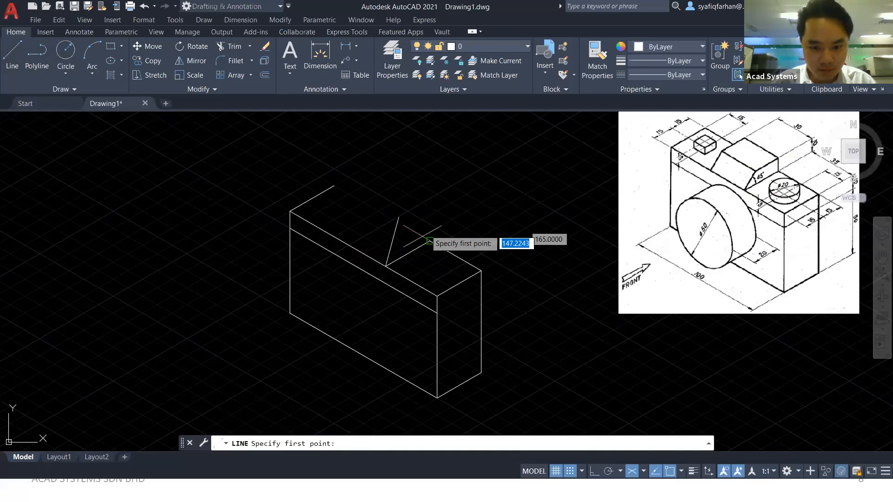
left_click(429, 240)
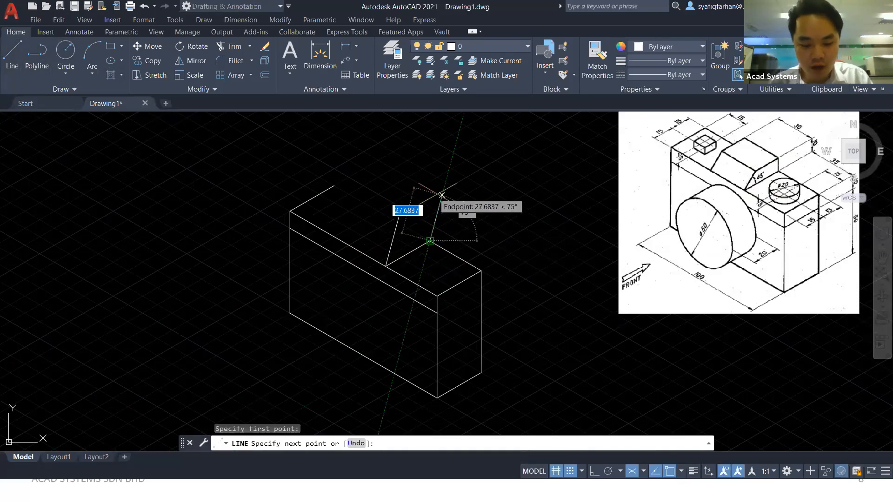
key("F8")
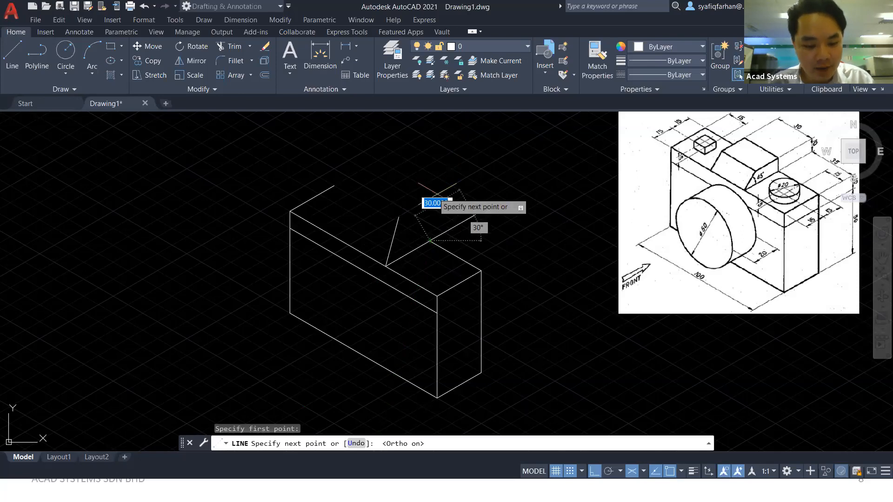
key("F5")
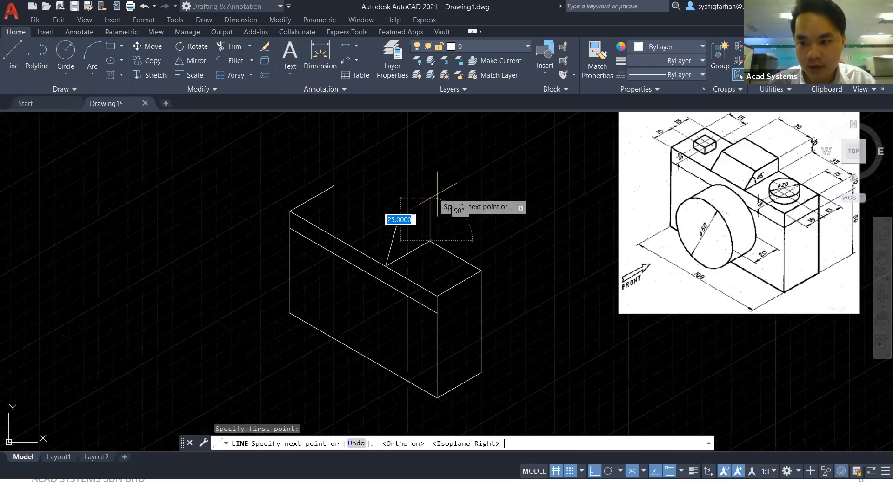
type("10")
key("Return")
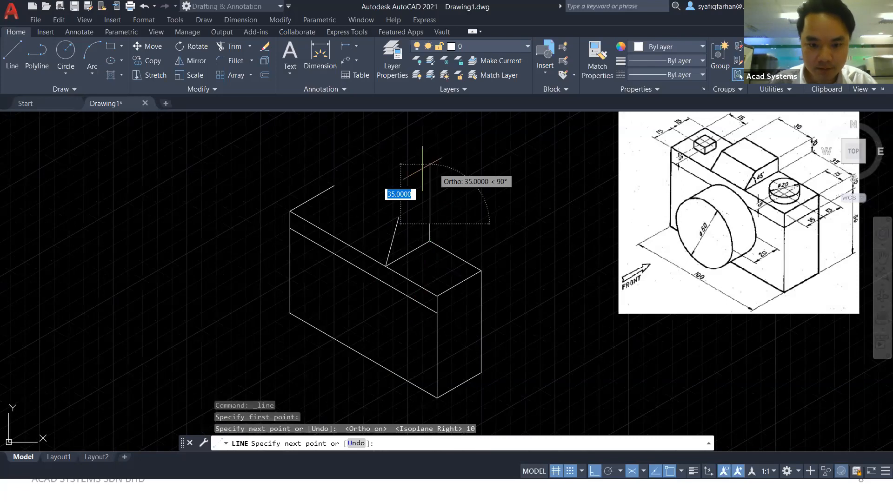
key("Escape")
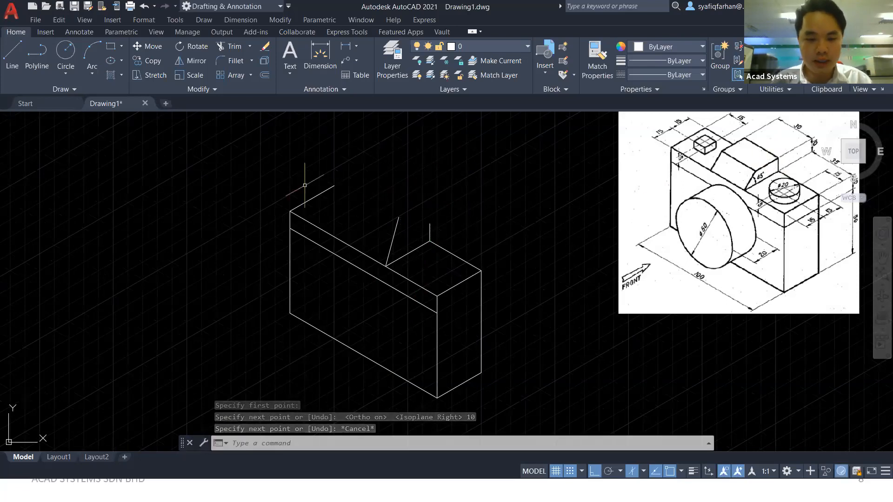
- Draw a 30-unit line from the upper end of the 10-unit vertical line toward the front, parallel to the cross line
left_click(17, 65)
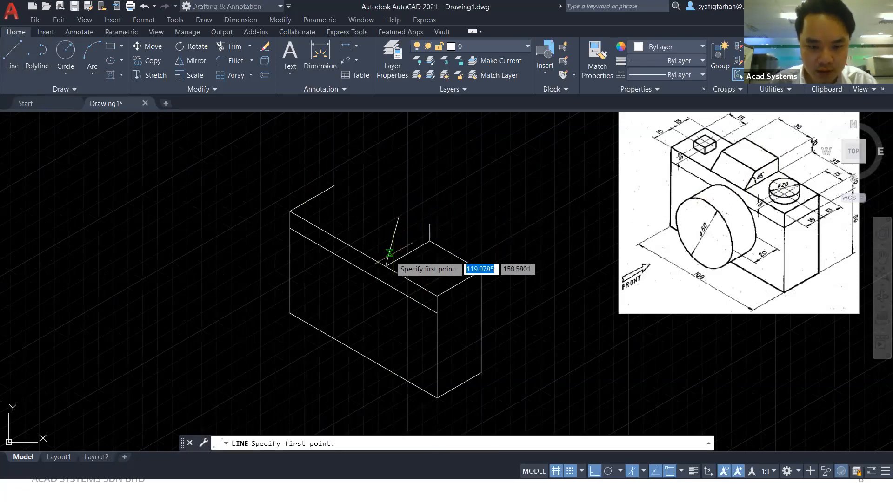
left_click(429, 225)
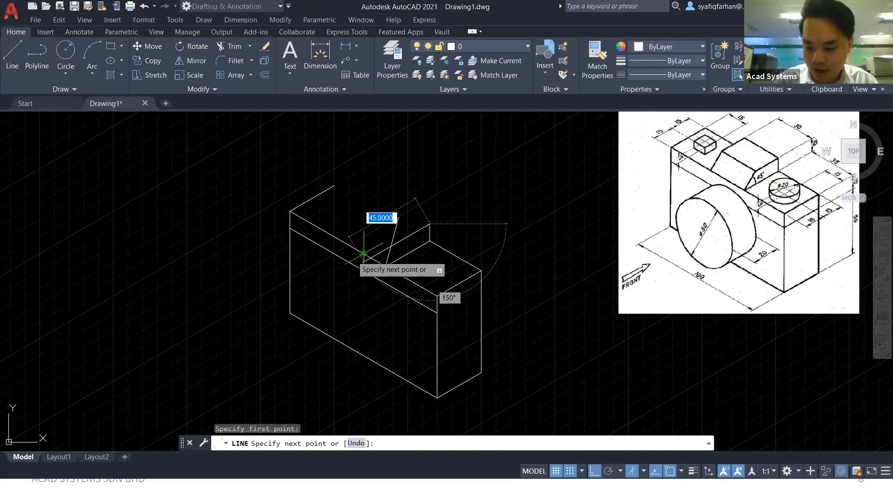
type("30")
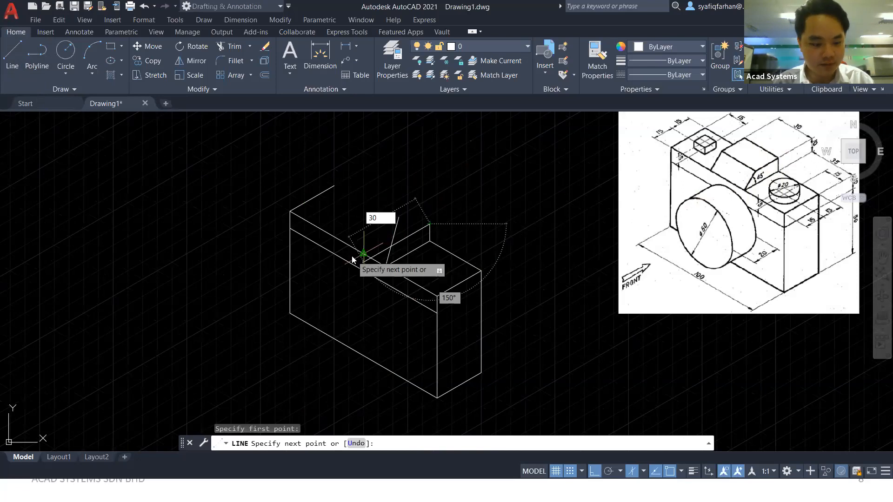
key("Return")
key("Escape")
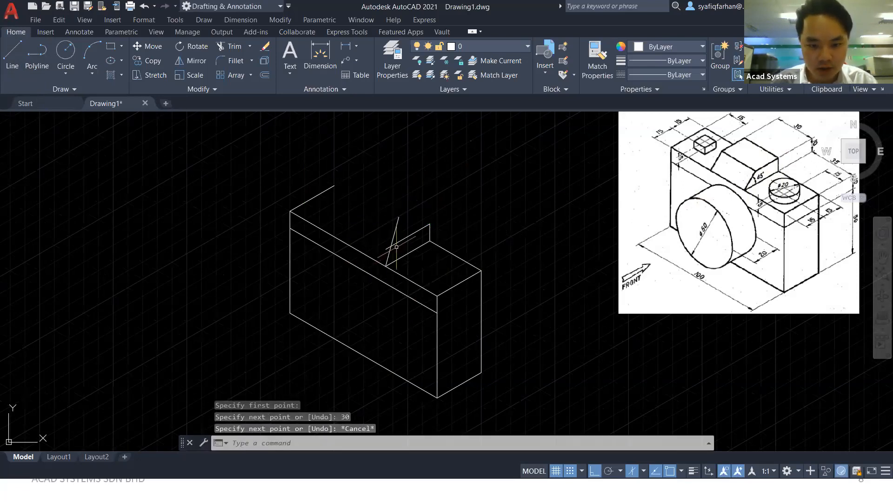
- Trim the overhanging ends of the 75° slanted line and the upper 30-unit line at their crossing
scroll(397, 248, "up", 4)
middle_click_drag(410, 231, 418, 244)
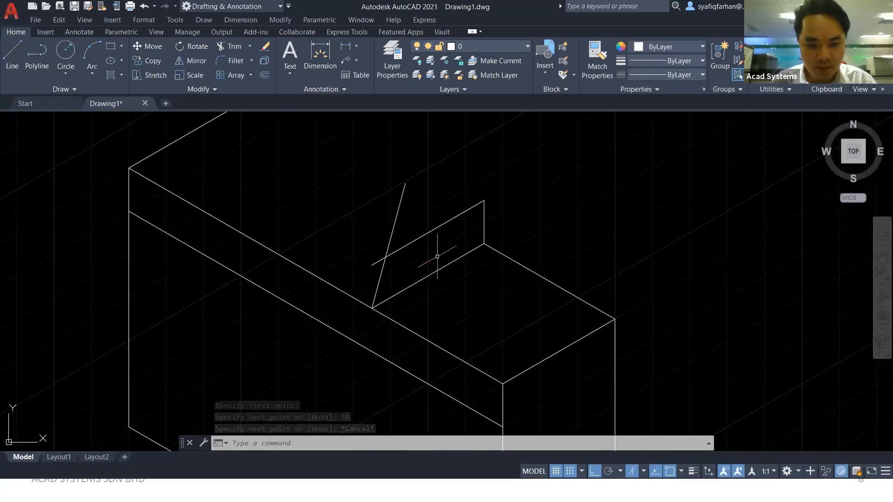
scroll(414, 254, "down", 2)
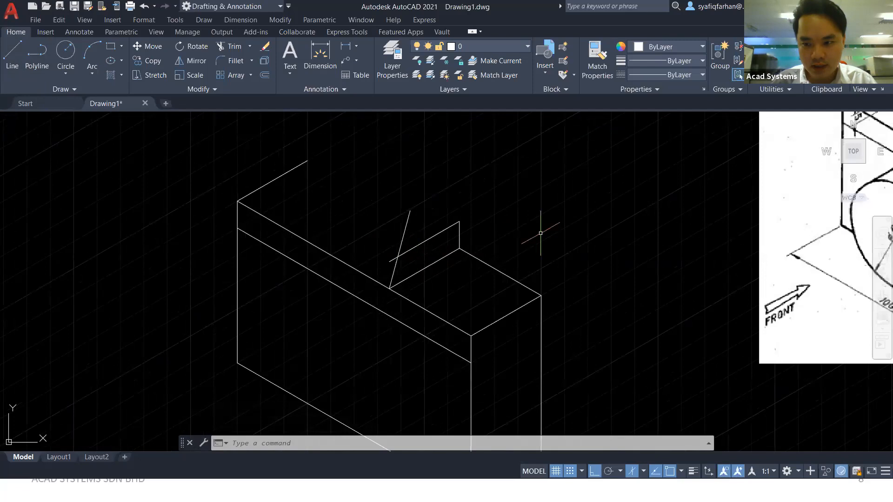
scroll(542, 233, "down", 2)
middle_click_drag(553, 230, 502, 254)
type("tr")
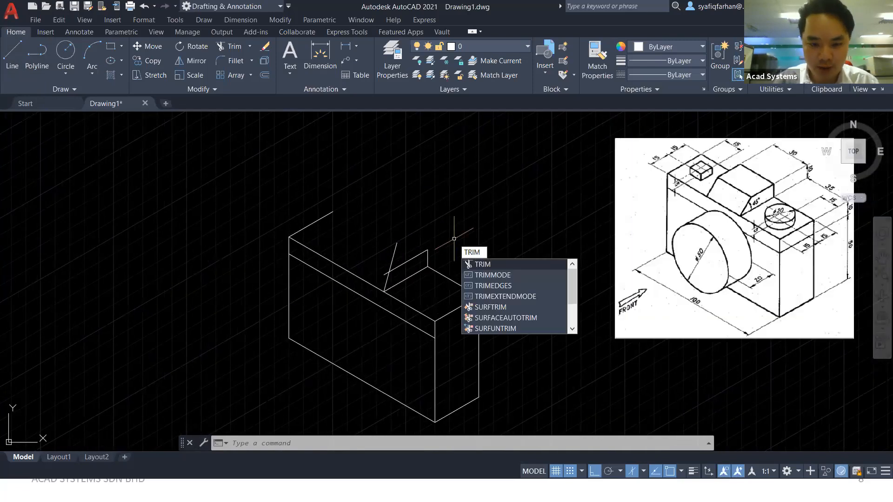
key("Return")
left_click(394, 251)
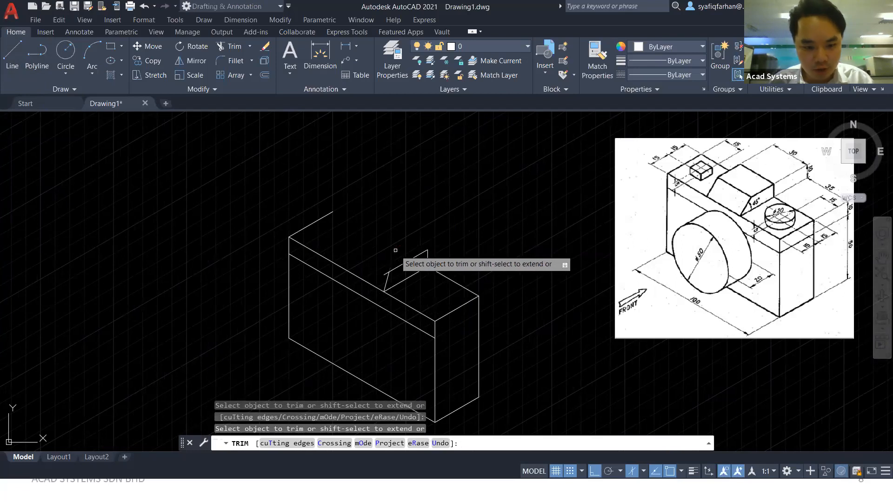
key("Escape")
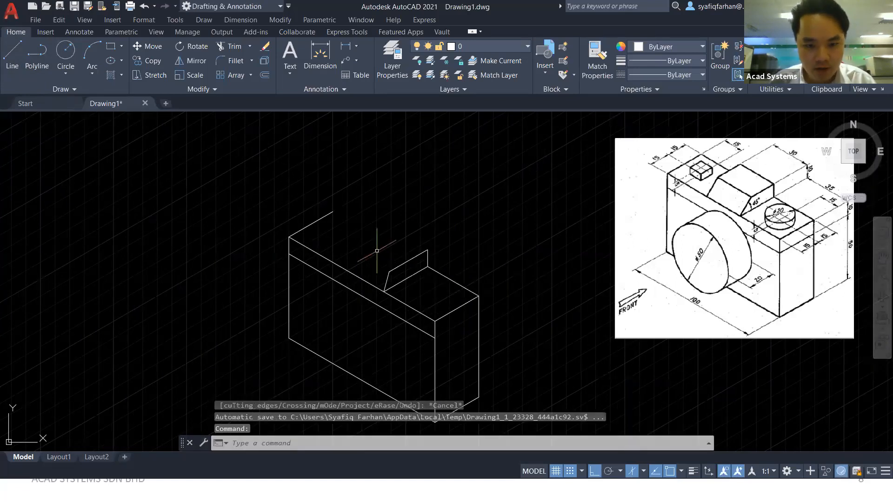
- Draw a 30-unit line from the top of the 10-unit vertical line back along the body's length, with the left isoplane active
scroll(421, 262, "up", 3)
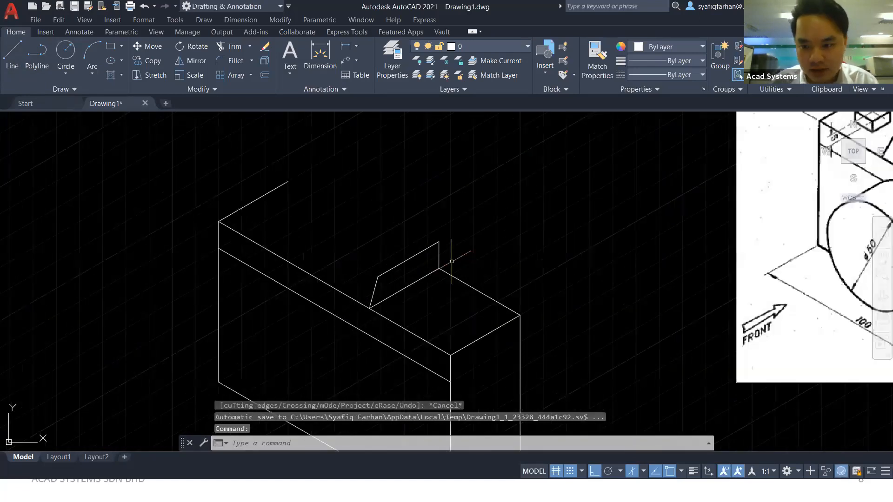
scroll(562, 241, "down", 2)
left_click(14, 55)
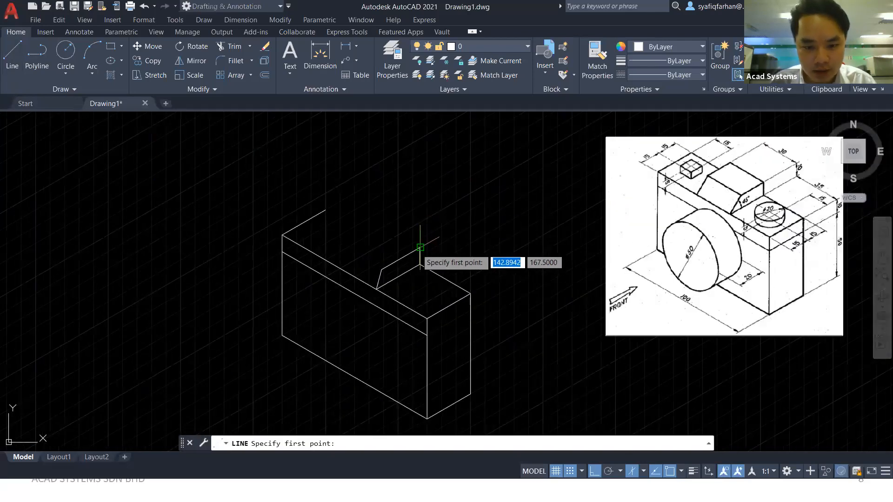
left_click(420, 247)
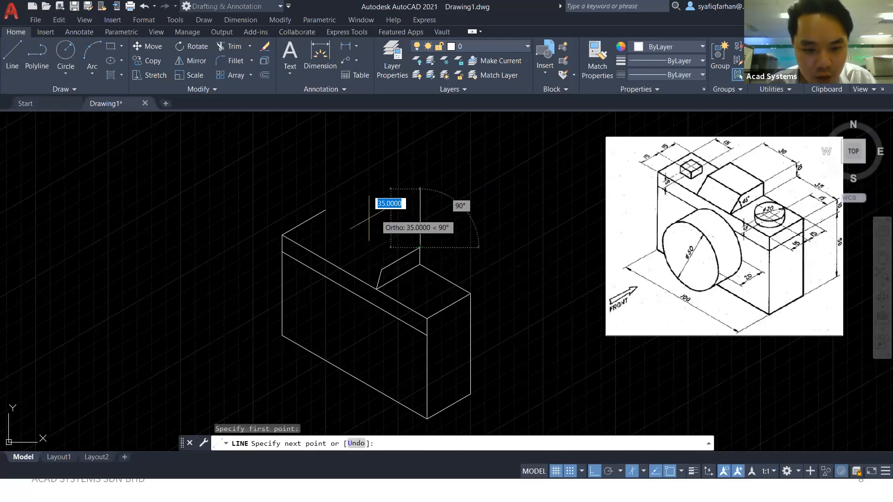
key("F5")
type("30")
key("Return")
key("Escape")
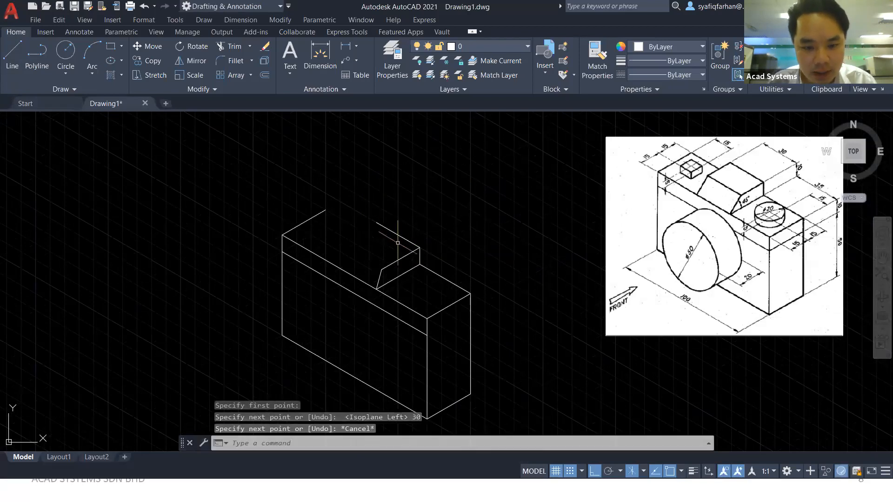
- Copy the slanted line and the housing's top side line to the far end of the 30-unit lengthwise line
left_click(399, 259)
left_click(379, 279)
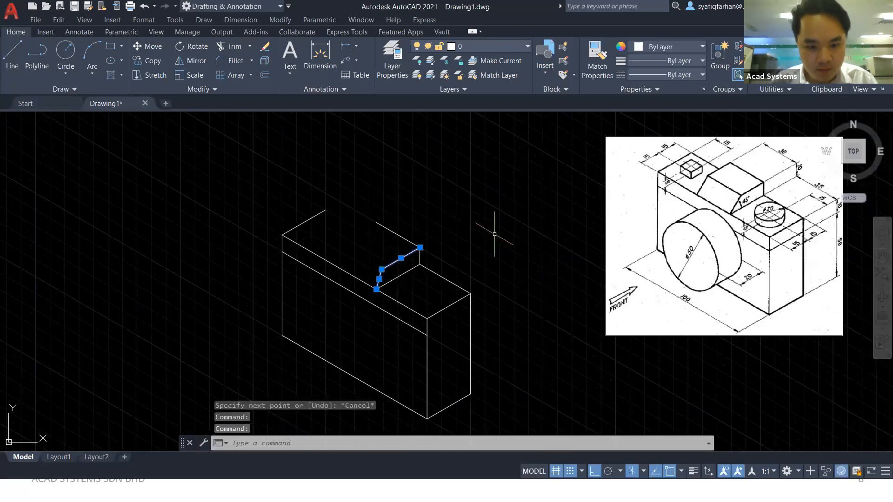
type("copy")
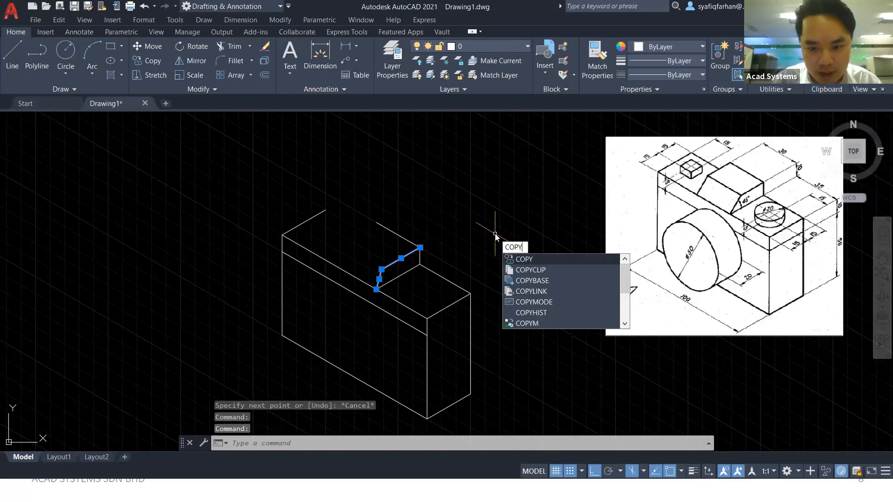
key("Return")
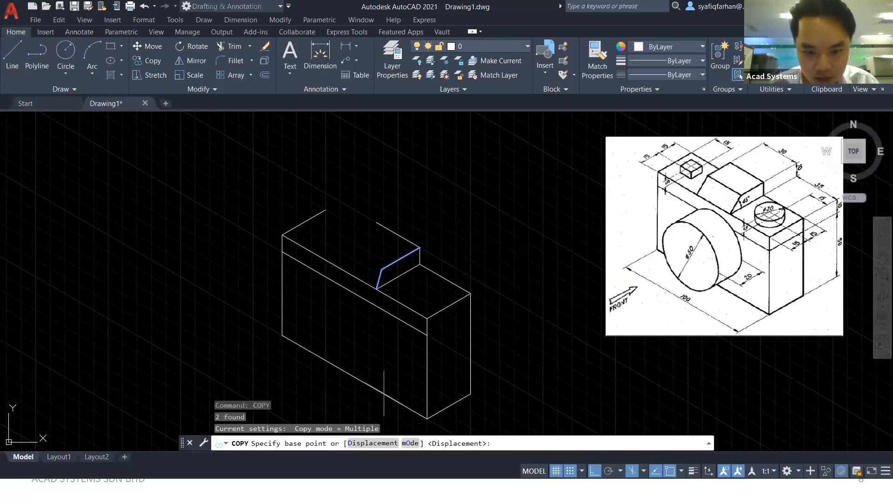
left_click(413, 245)
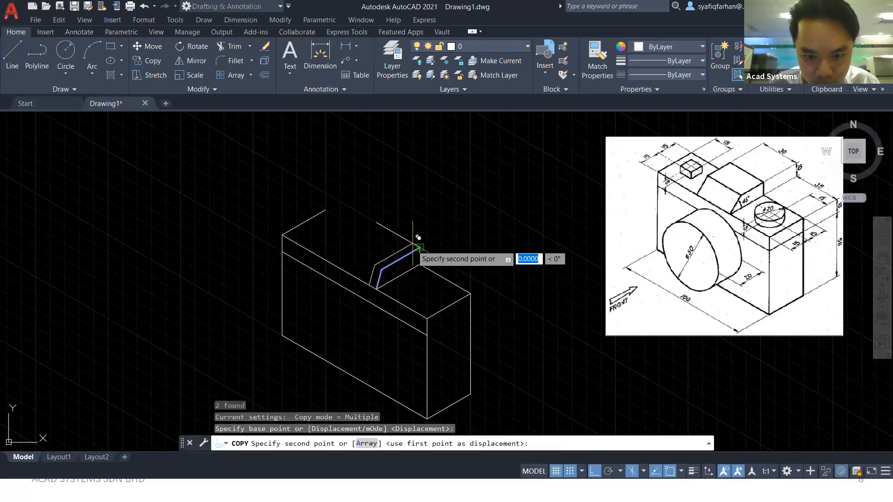
left_click(383, 225)
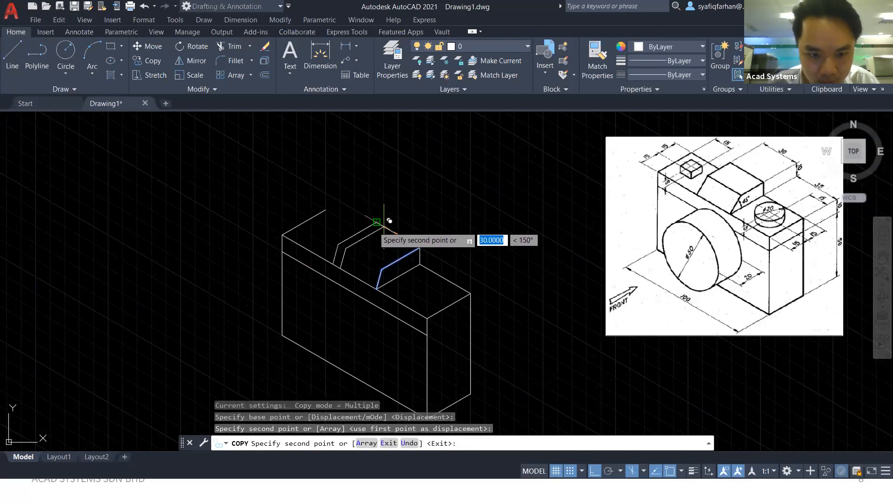
key("Escape")
left_click(12, 52)
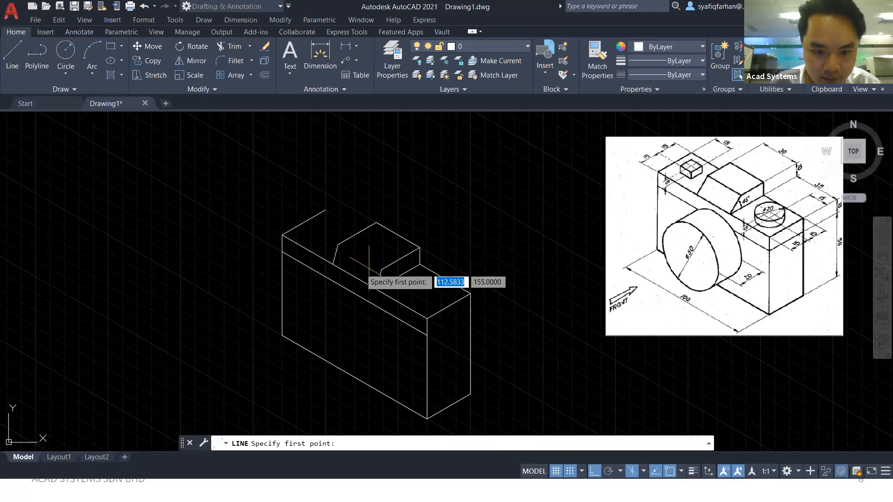
scroll(369, 268, "up", 5)
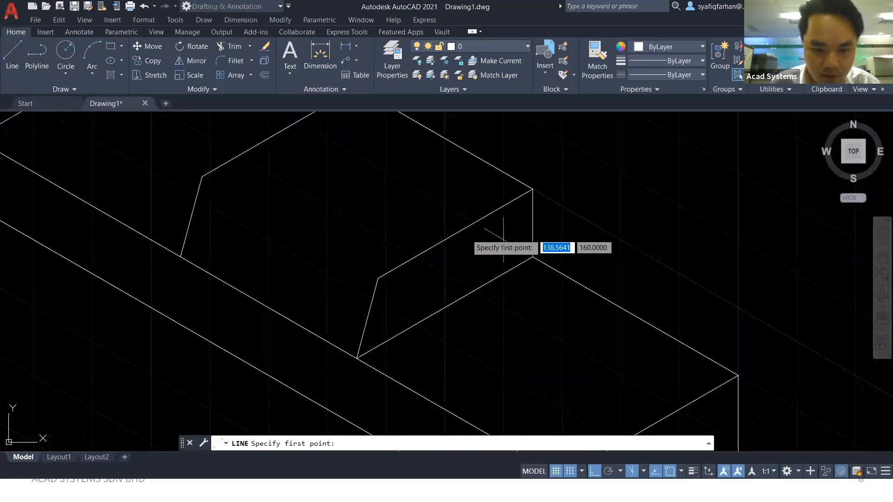
key("Escape")
key("Escape")
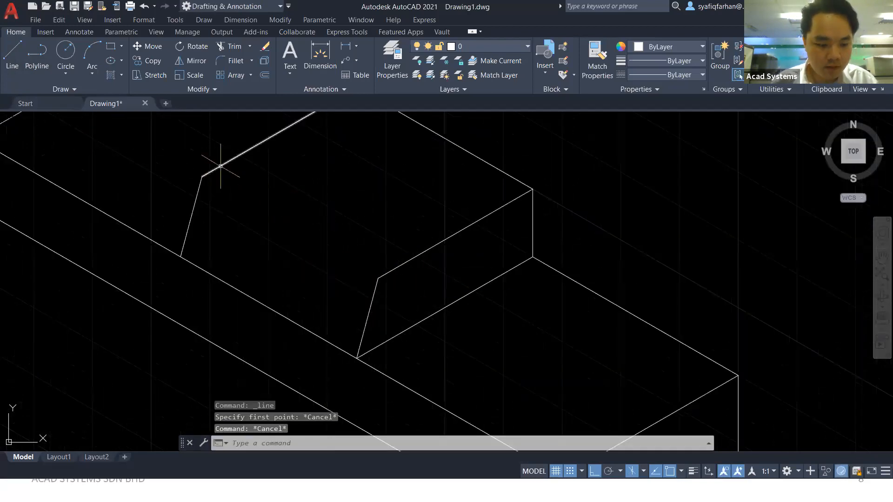
- Switch the drafting plane to the top isoplane
key("F5")
left_click(10, 73)
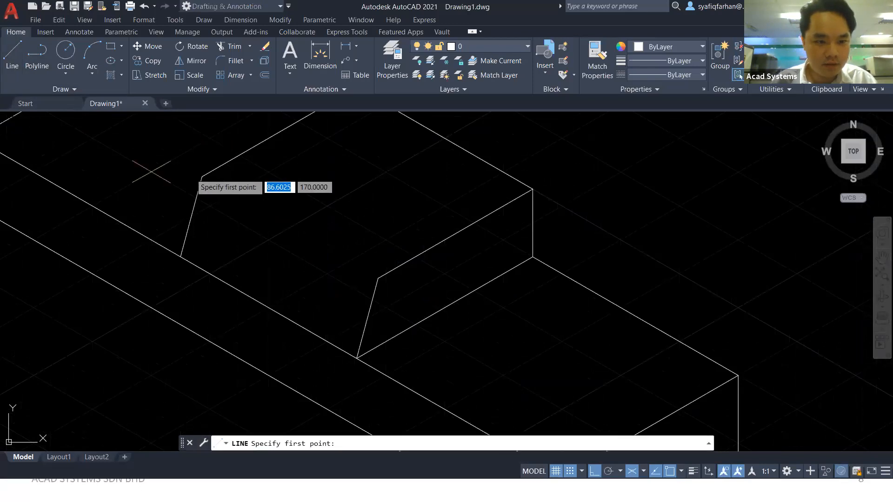
left_click(328, 274)
key("Escape")
key("Escape")
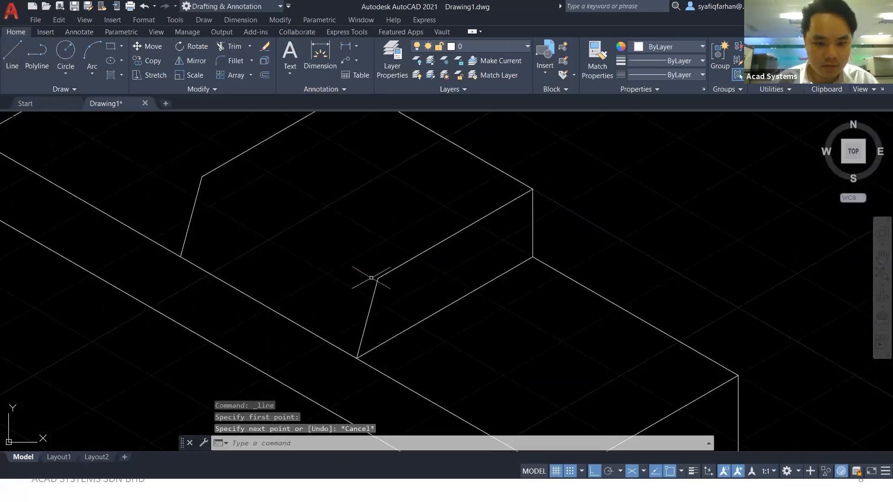
- Draw a trial line about 60 units long from the rear end of the top face's far side edge across the housing and erase it
left_click(13, 55)
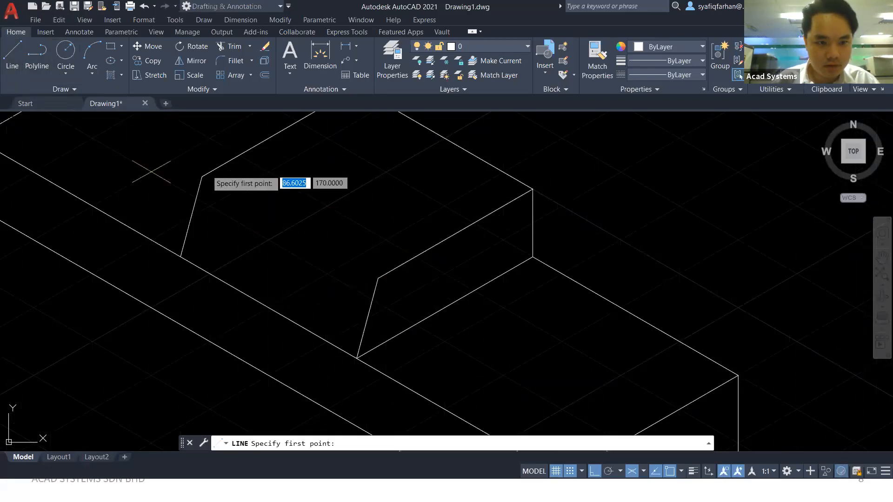
scroll(209, 204, "down", 5)
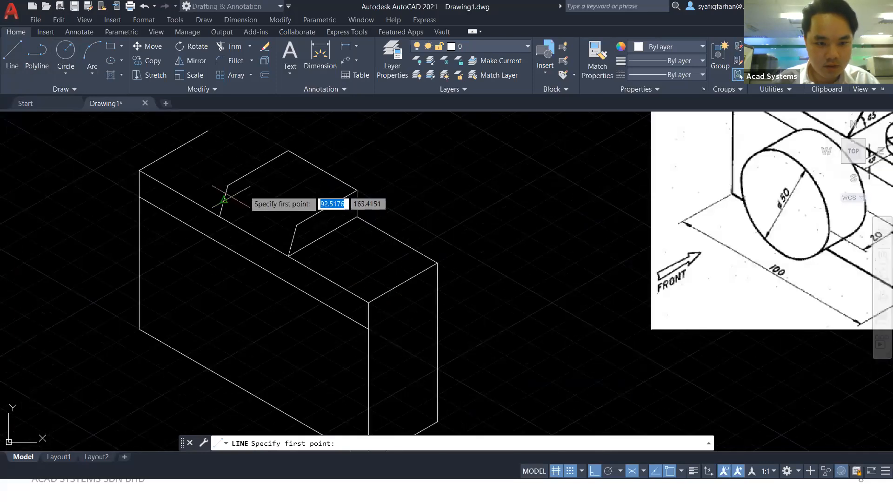
left_click(208, 131)
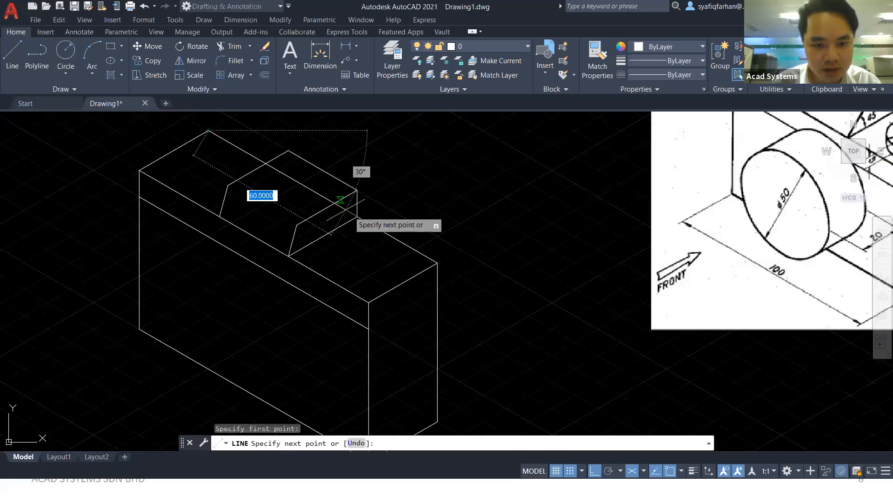
left_click(340, 199)
key("Escape")
left_click(330, 195)
key("Delete")
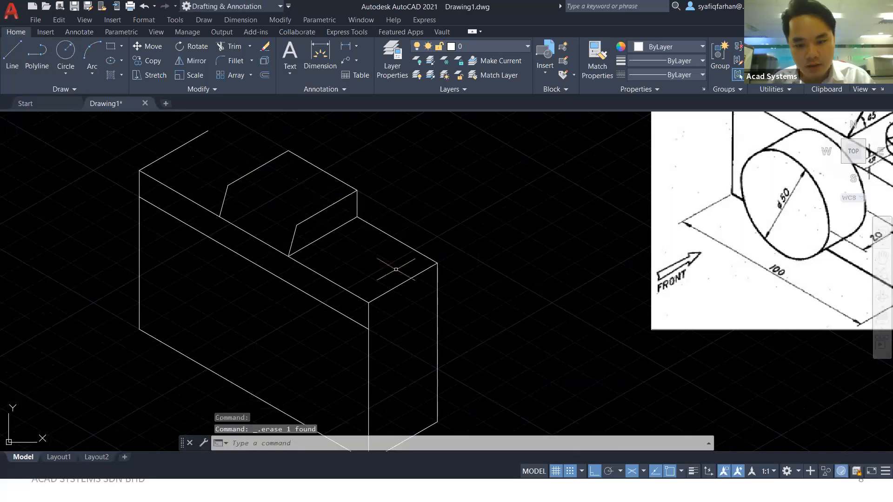
left_click(644, 471)
left_click(645, 474)
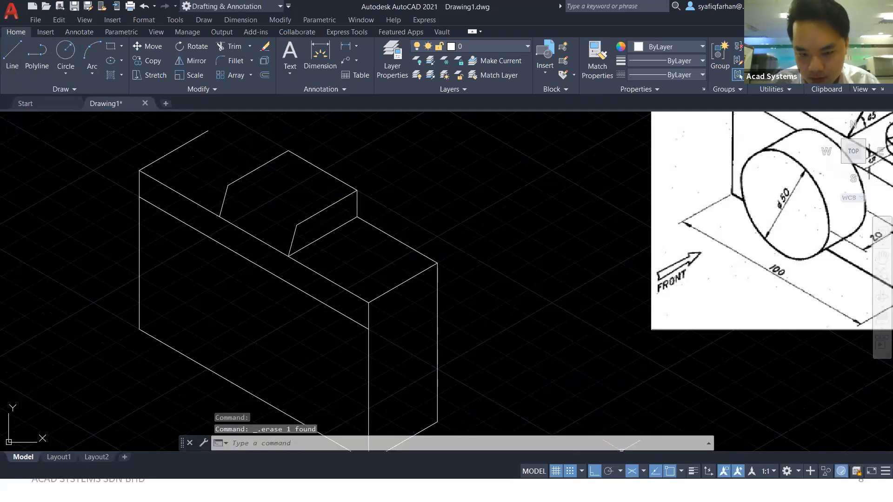
left_click(12, 56)
left_click(208, 130)
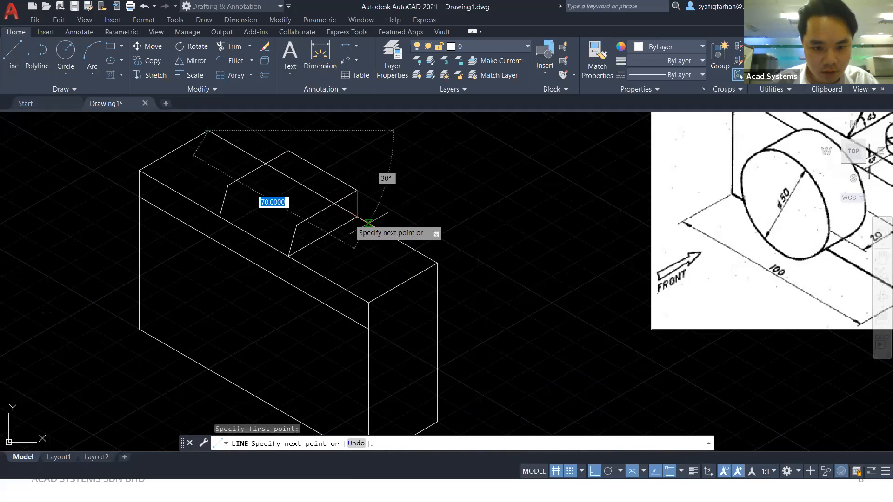
key("Escape")
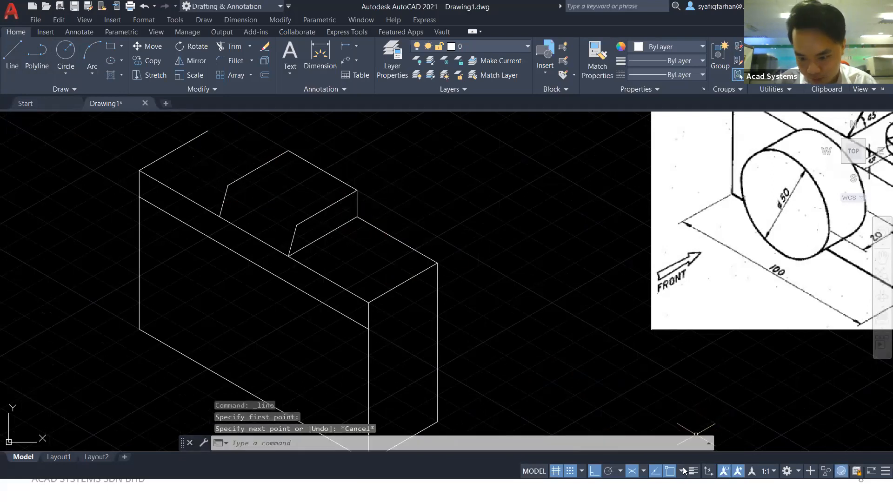
- Turn off the Node, Center and Midpoint object snaps
left_click(682, 468)
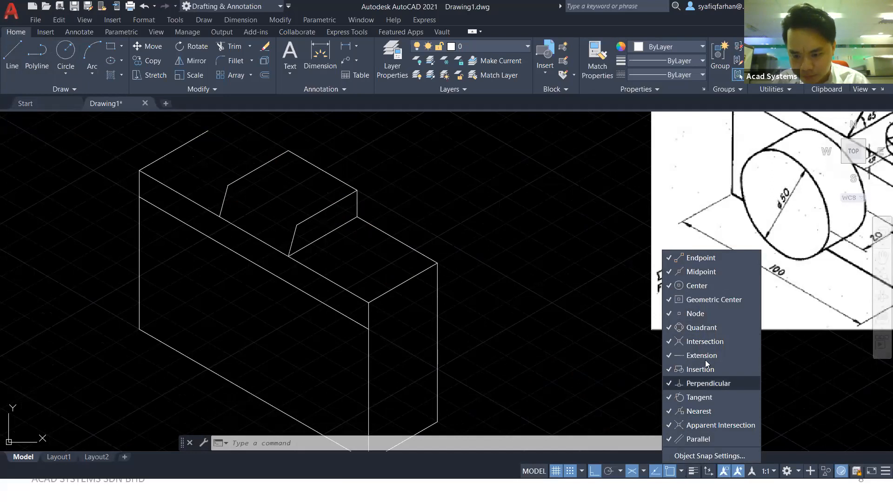
left_click(705, 318)
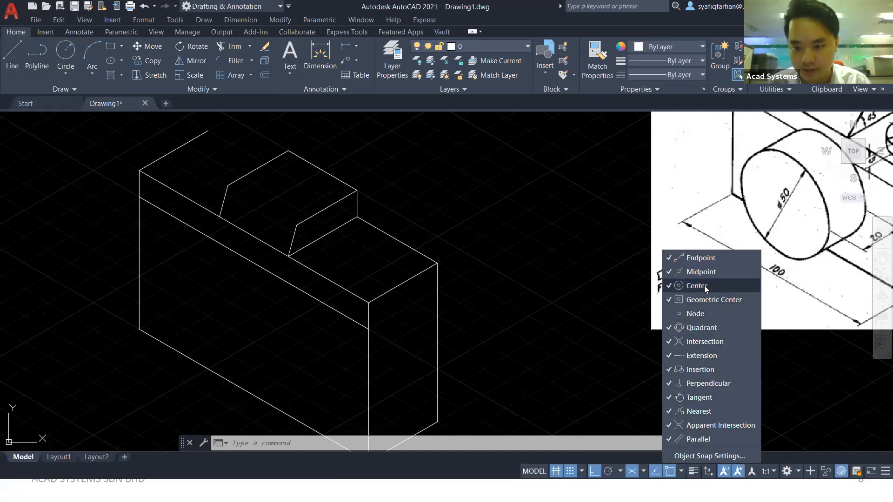
left_click(686, 272)
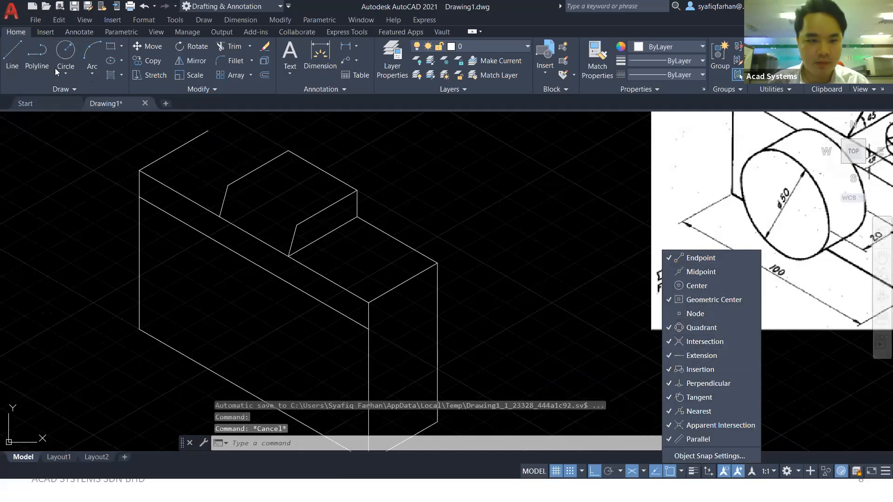
- Draw the top face's far side edge as a line from its rear corner to the housing's far base corner
left_click(13, 62)
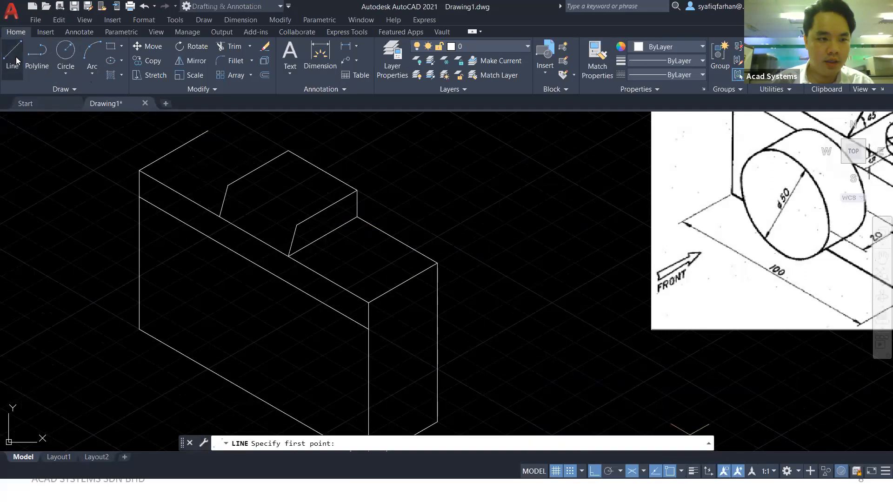
left_click(207, 132)
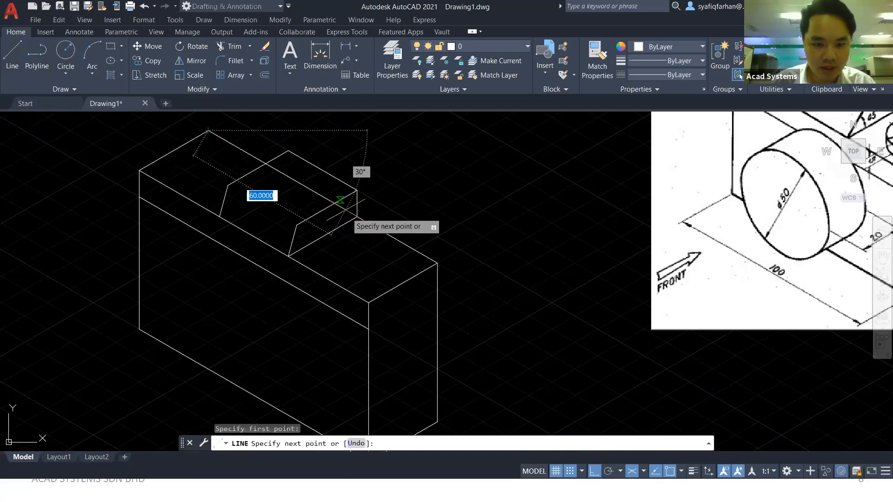
key("Escape")
- Trim away the part of the top face's far side edge that runs behind the viewfinder housing
middle_click_drag(355, 156, 405, 182)
type("tr")
key("space")
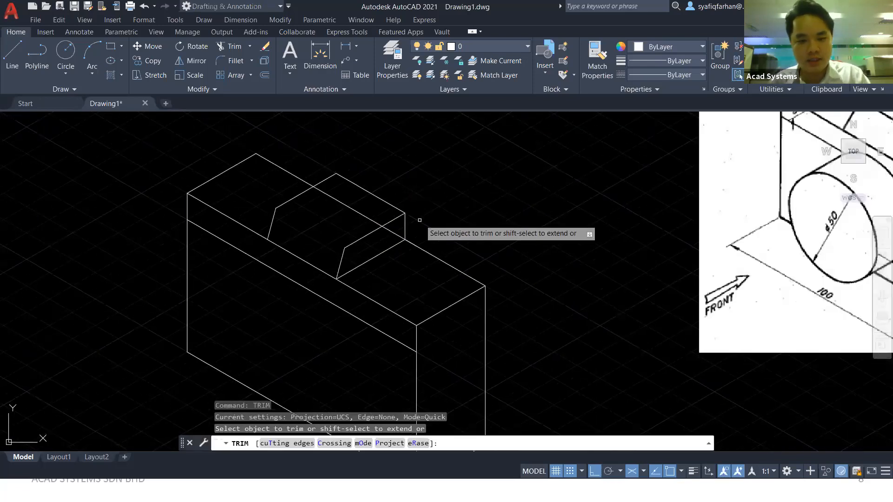
left_click(346, 210)
key("Return")
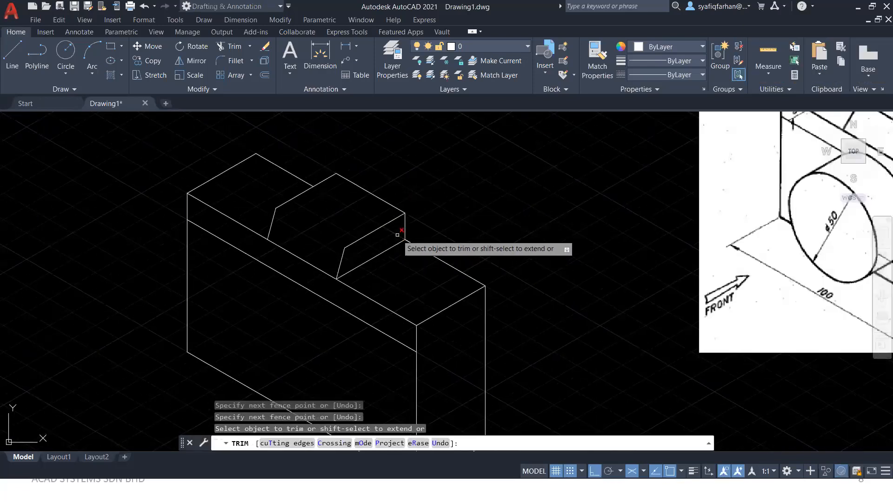
key("Escape")
middle_click_drag(393, 161, 442, 175)
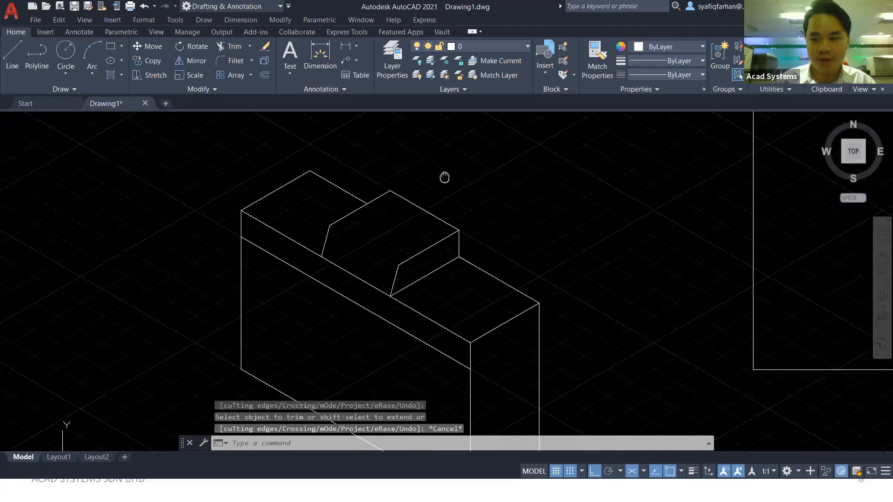
- Draw the housing's front top edge between the upper ends of its two slanted lines
middle_click_drag(599, 236, 480, 206)
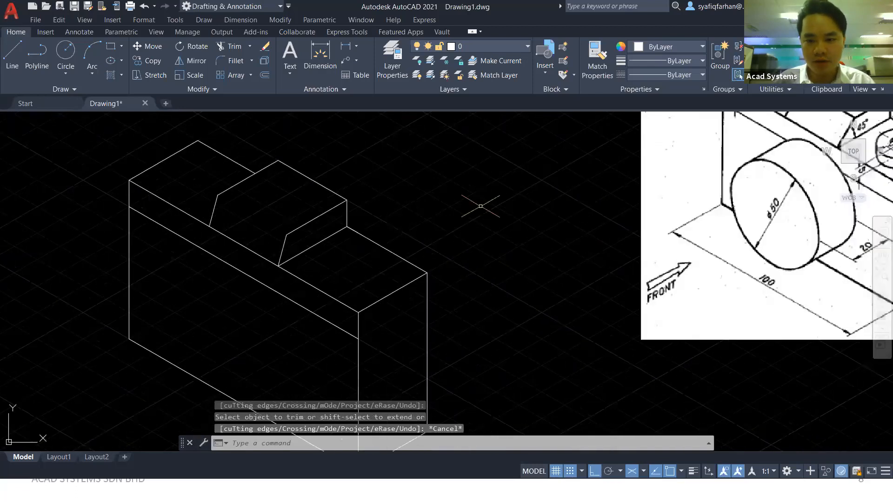
scroll(480, 206, "down", 2)
middle_click_drag(494, 176, 503, 219)
left_click(12, 56)
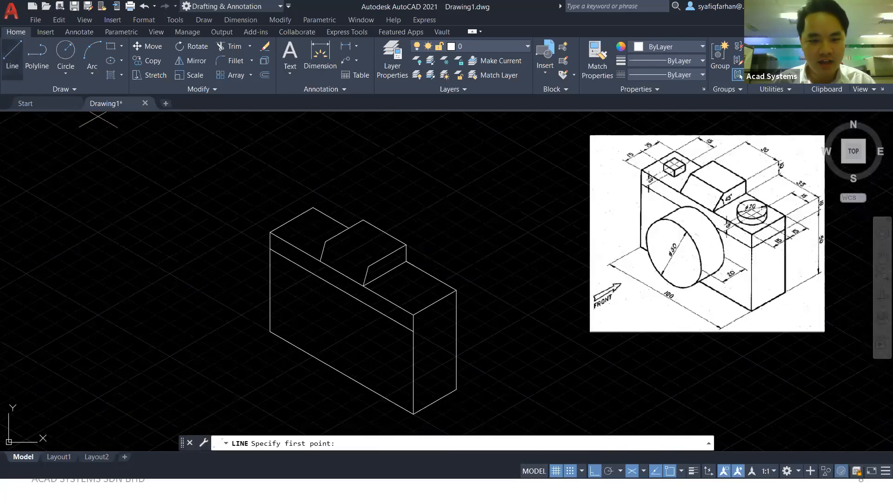
left_click(325, 240)
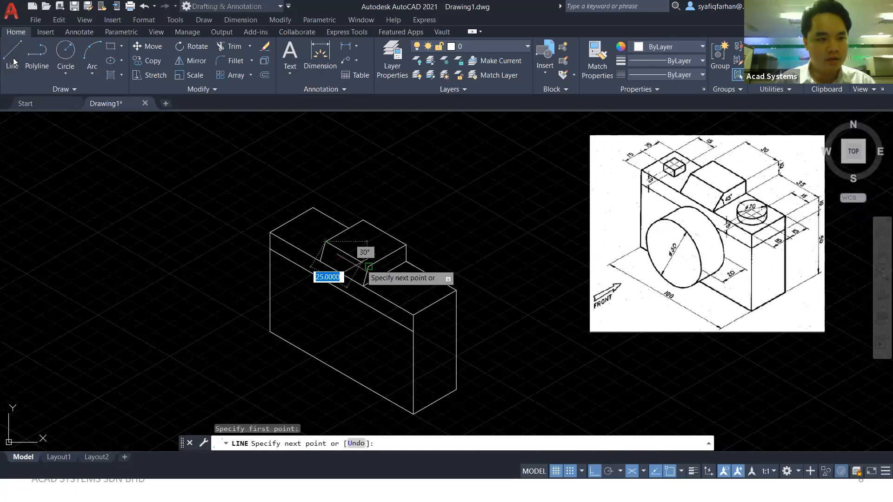
left_click(369, 266)
key("Escape")
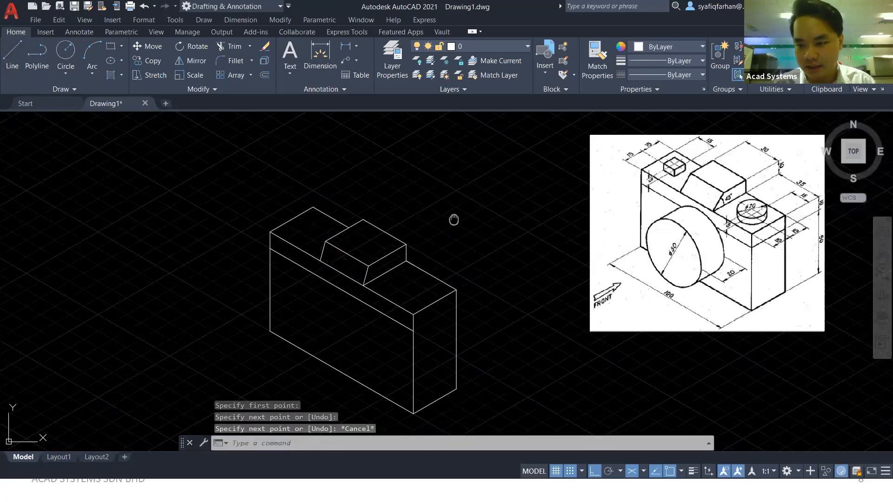
middle_click_drag(453, 220, 451, 212)
- Turn on the Midpoint object snap and turn off the Nearest object snap
key("Return")
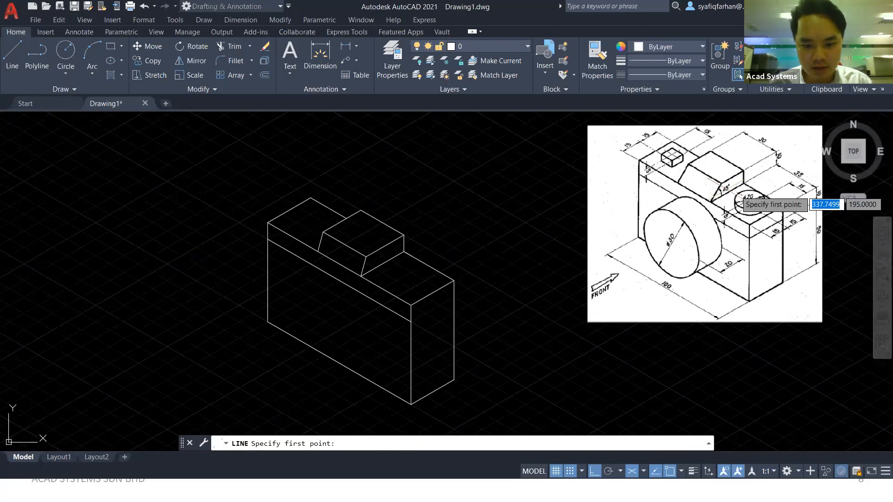
key("Escape")
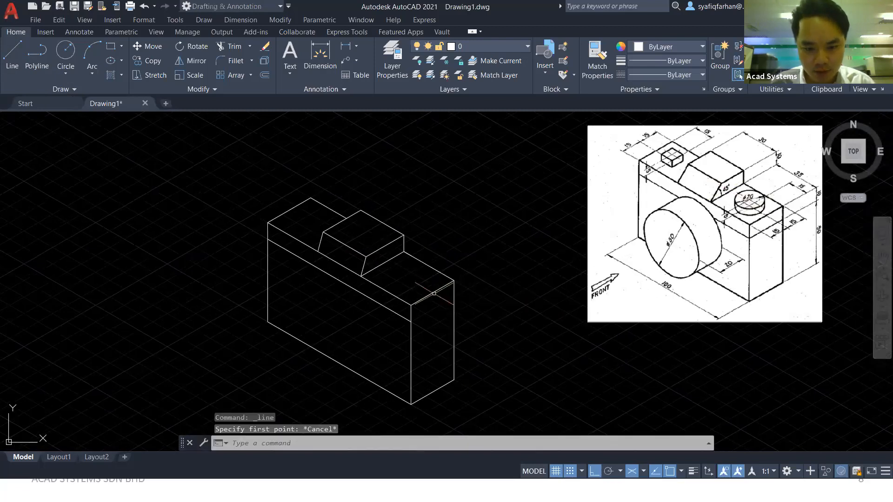
scroll(434, 294, "up", 2)
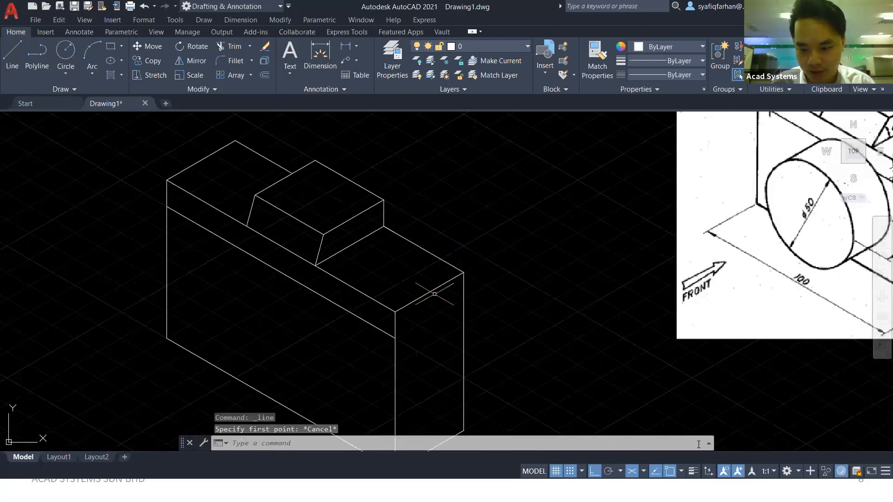
left_click(681, 471)
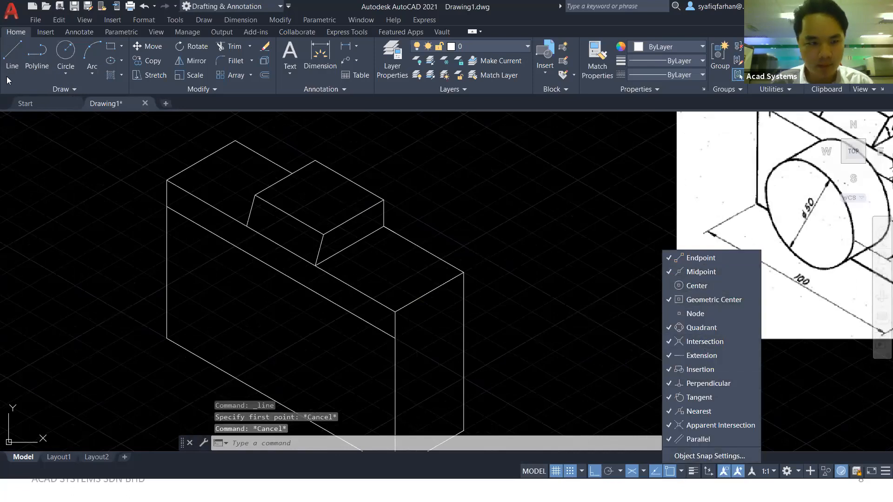
left_click(13, 62)
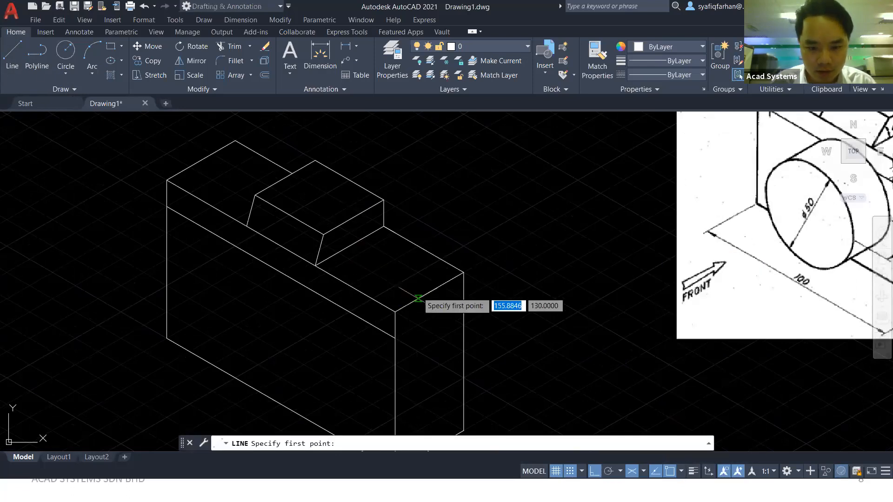
key("Escape")
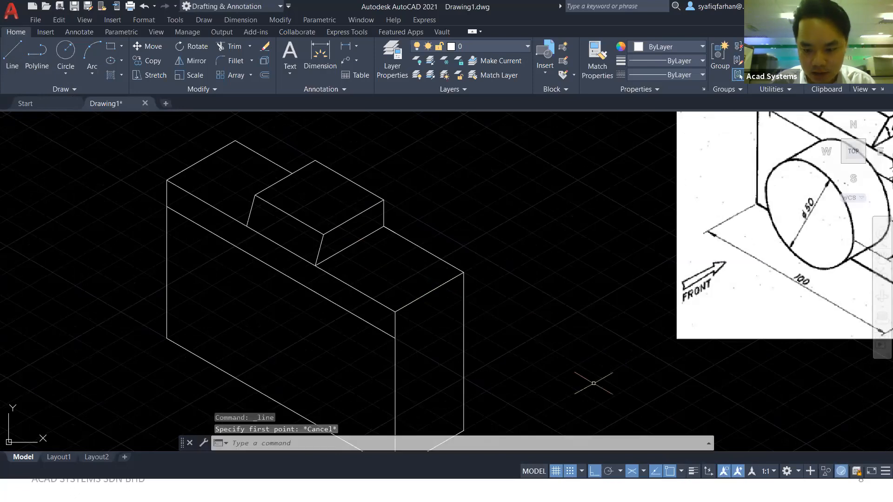
left_click(682, 471)
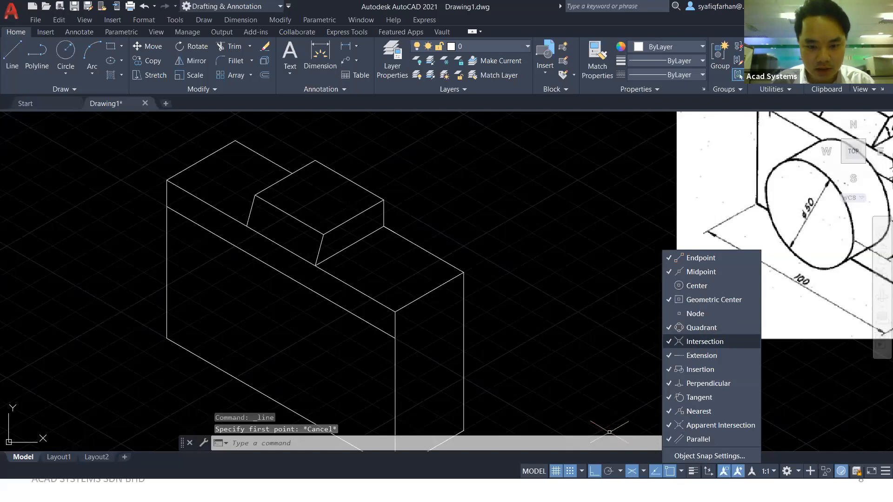
- Draw a 15-unit construction line from the midpoint of the top face's near short edge lengthwise toward the housing
key("space")
left_click(429, 292)
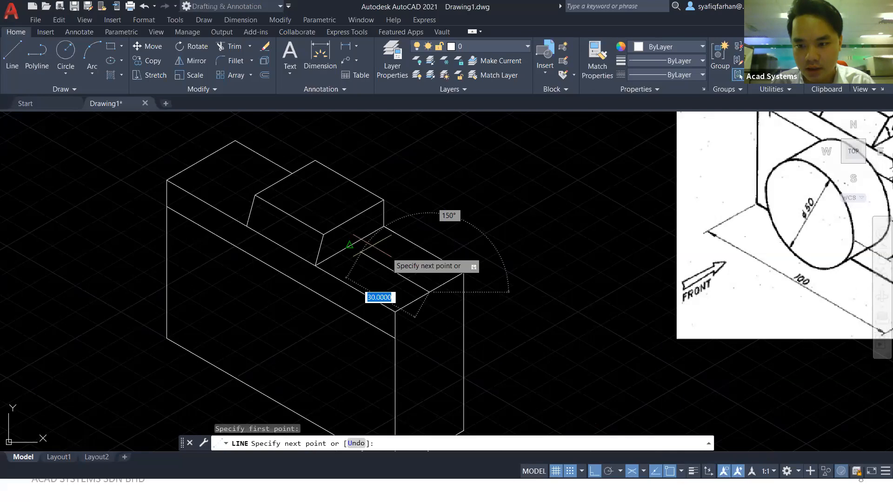
scroll(377, 249, "down", 2)
type("15")
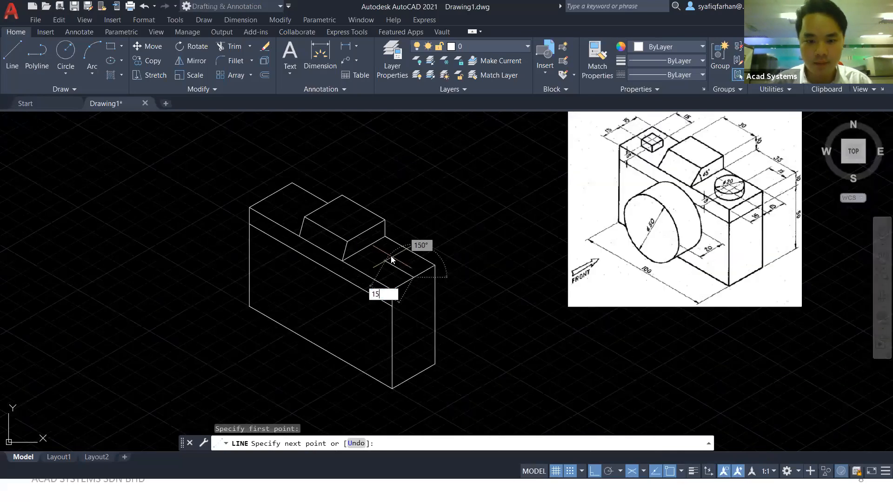
key("Return")
key("Escape")
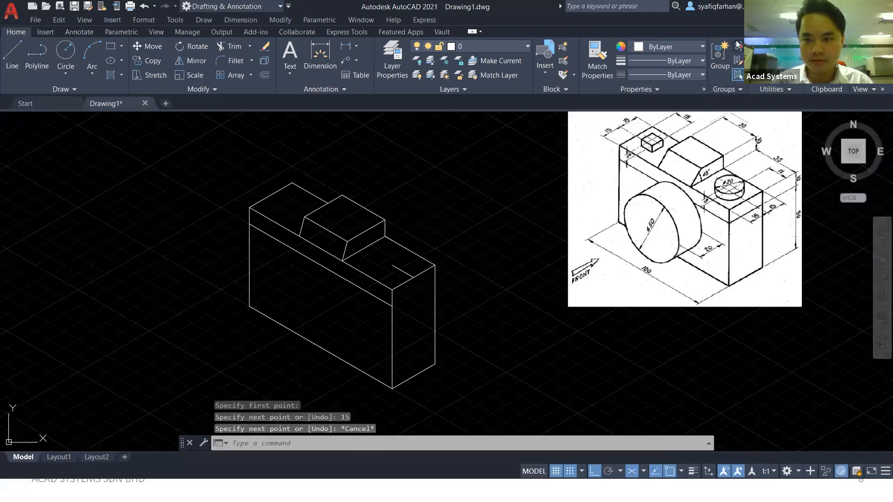
key("Escape")
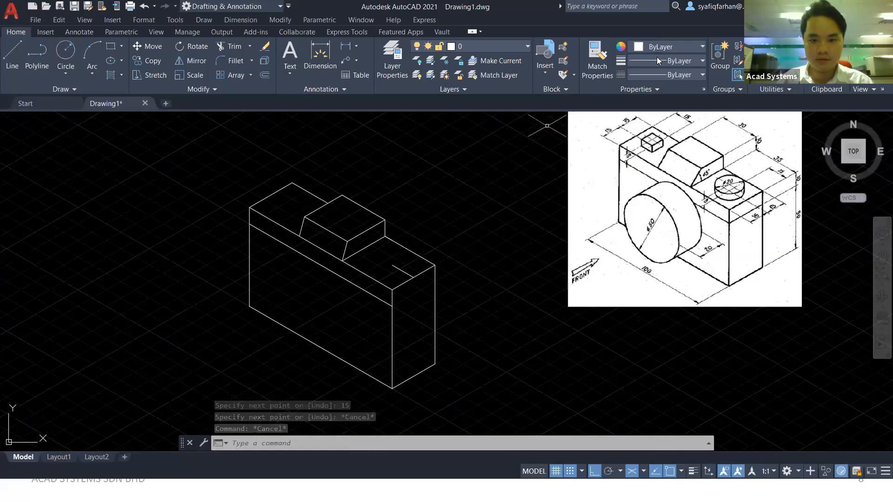
left_click(432, 215)
key("Escape")
- Draw an isocircle of radius 10 centred on the construction line's inner end and delete the construction line
mouse_move(443, 183)
middle_mouse_down()
mouse_move(468, 215)
mouse_move(458, 201)
middle_mouse_up()
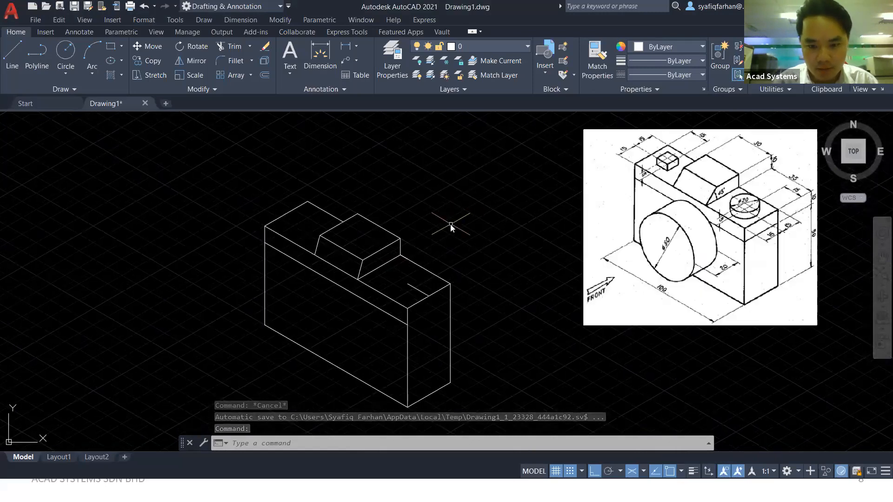
type("el")
key("Return")
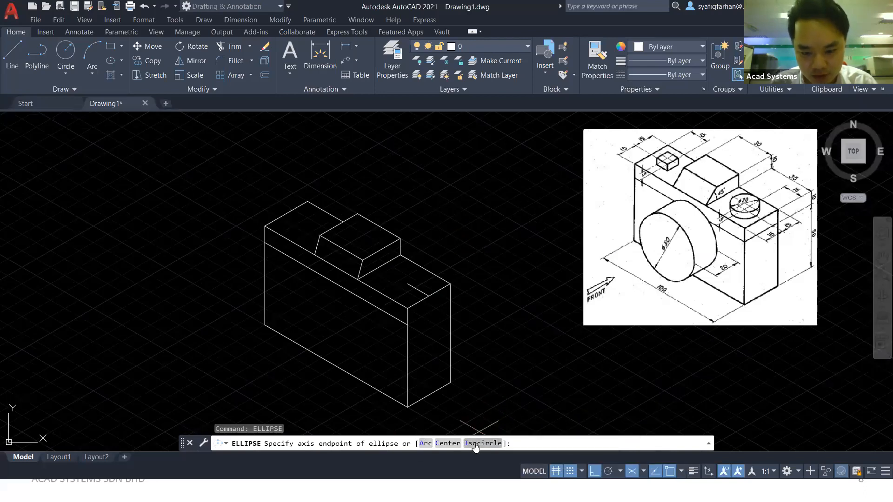
left_click(476, 443)
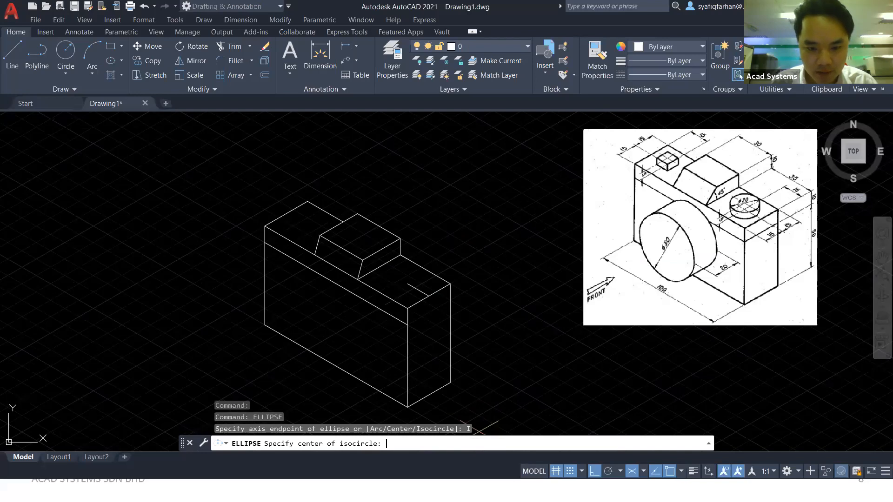
left_click(407, 284)
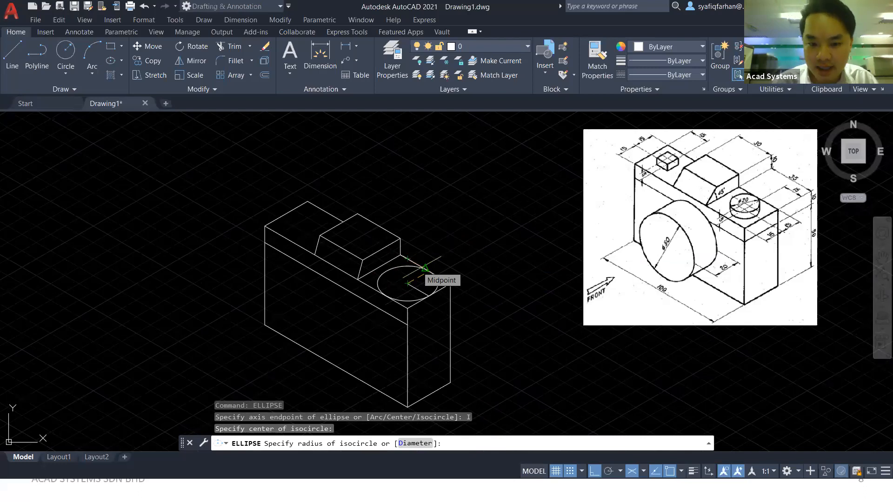
type("10")
key("Return")
key("Escape")
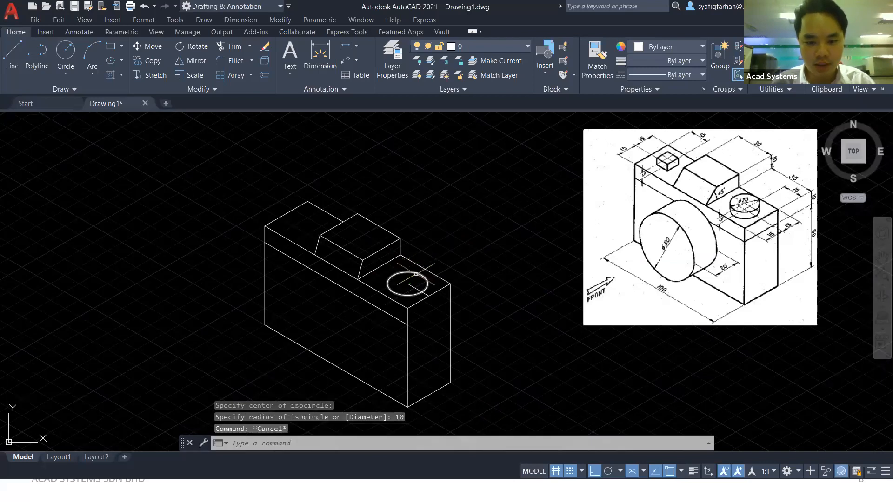
left_click(411, 285)
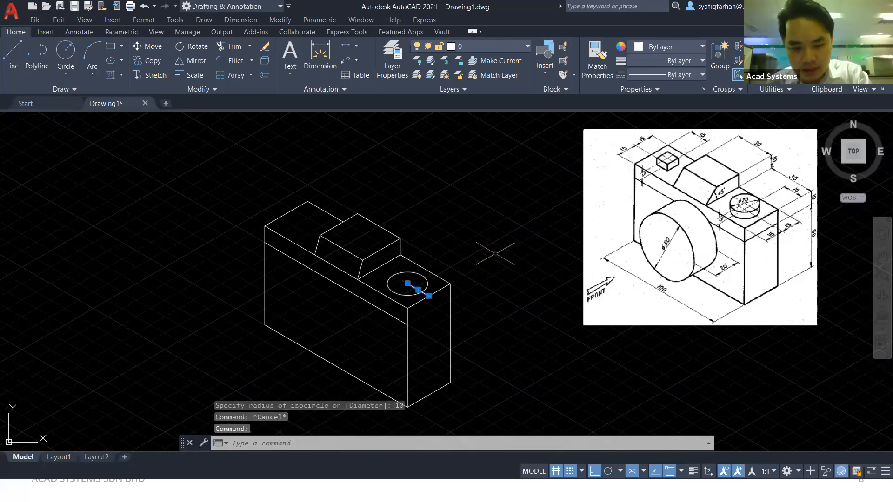
key("Escape")
- Switch the drafting plane to the left isoplane and turn off grid snap
left_click(13, 55)
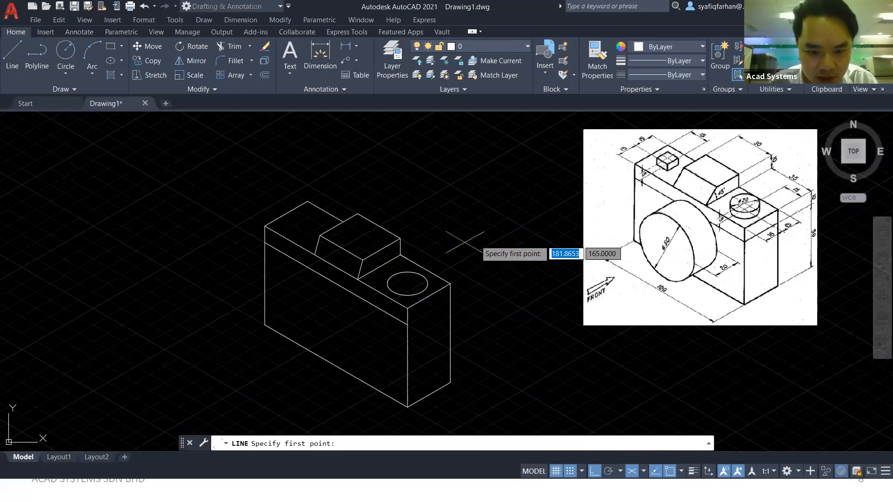
key("F5")
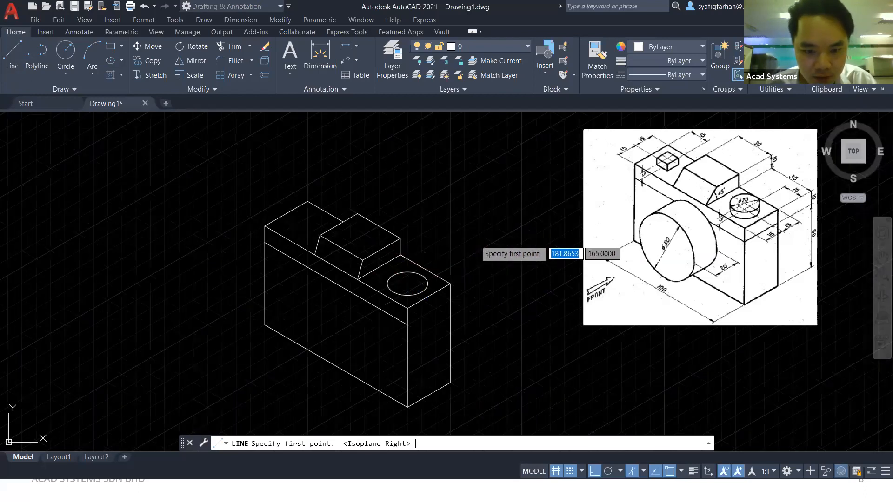
key("F5")
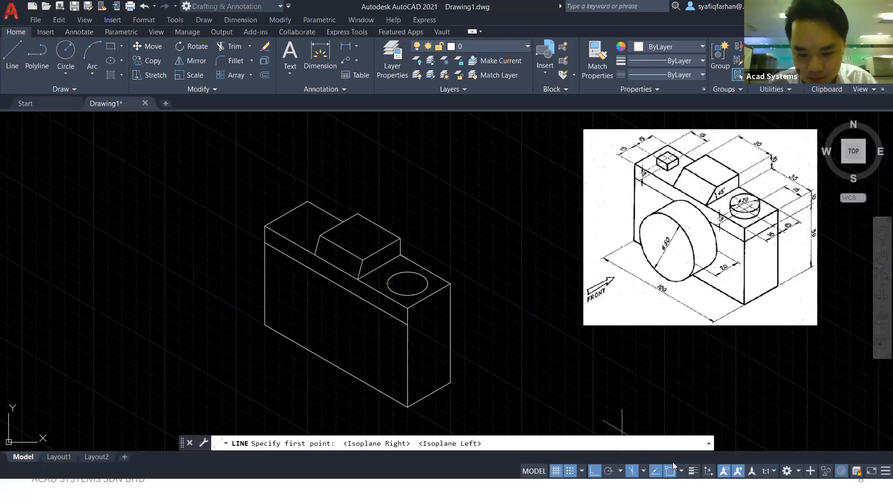
key("F9")
- Turn on the Center object snap
left_click(681, 471)
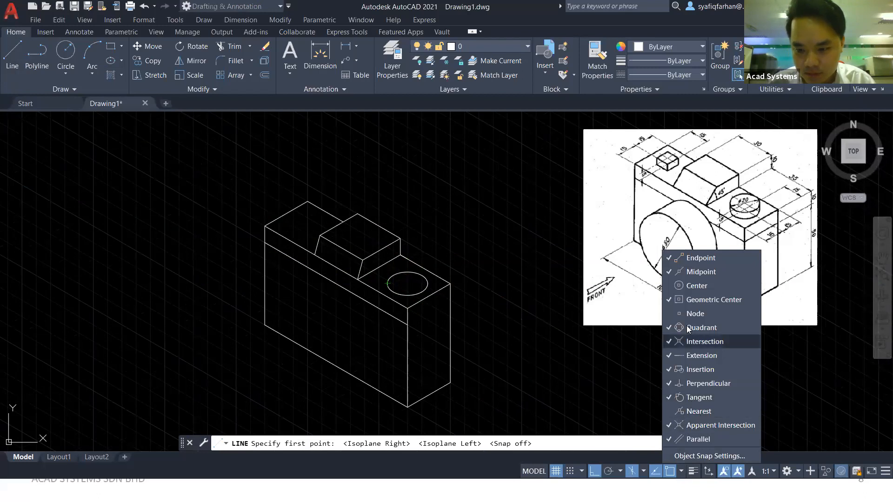
left_click(696, 285)
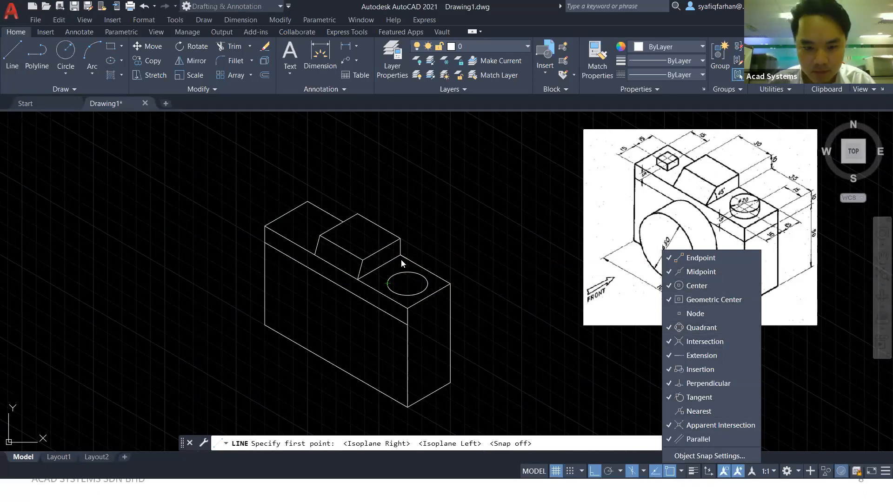
key("Escape")
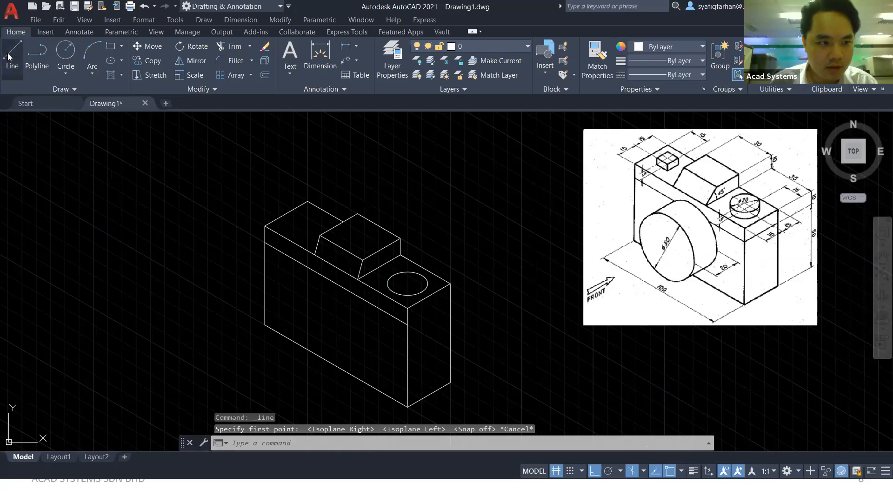
- Draw a 5-unit vertical line upward from the centre of the isocircle on the top face
left_click(12, 55)
left_click(407, 283)
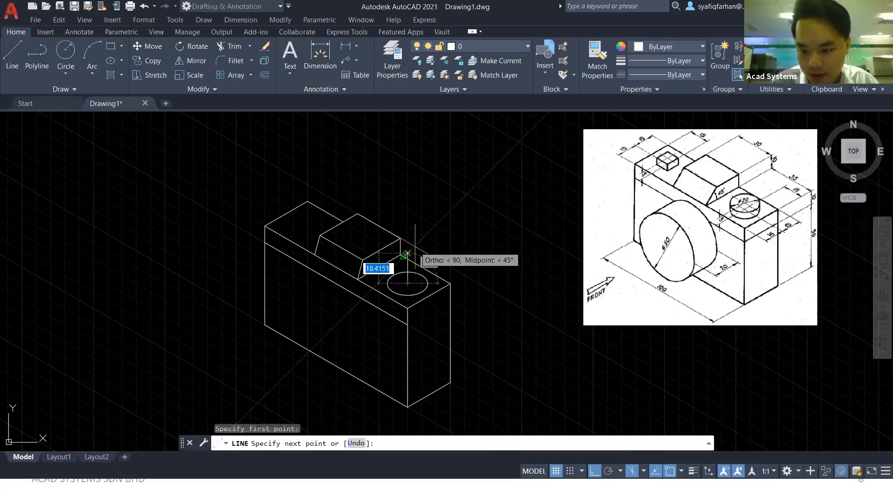
type("5")
key("Return")
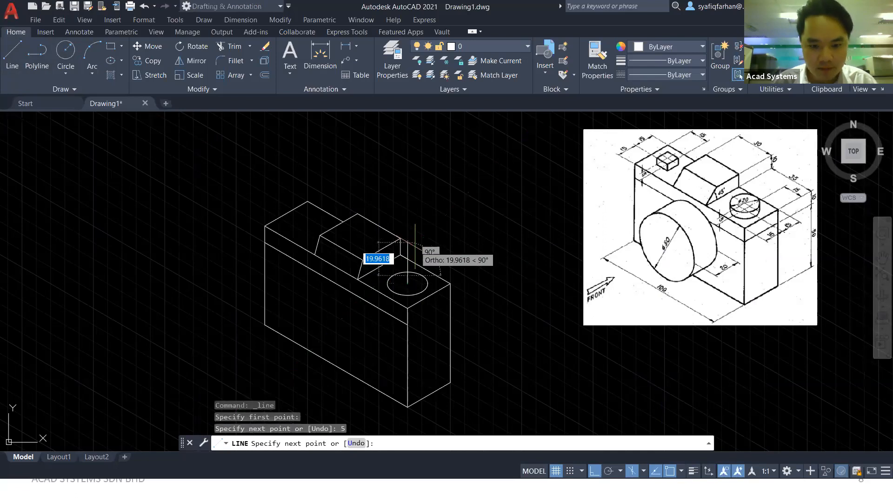
key("Escape")
- Copy the isocircle from its centre to the upper end of the 5-unit vertical line, and delete that line
left_click(420, 276)
type("c")
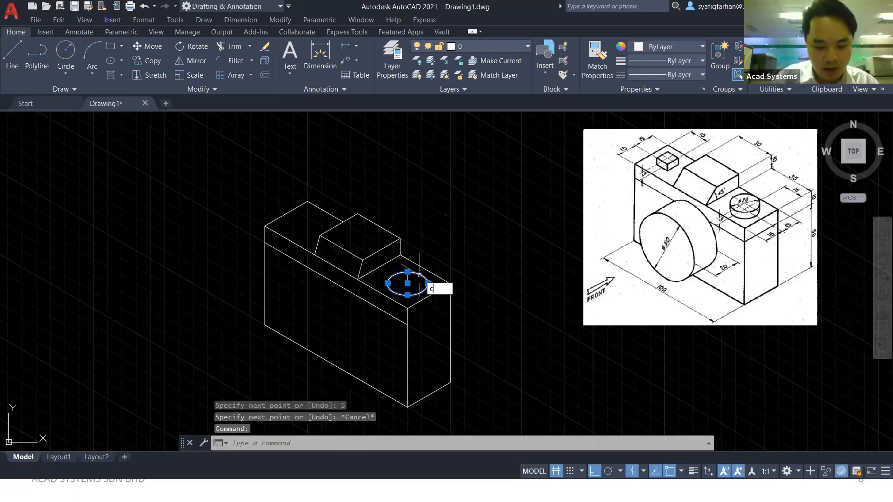
type("opy")
key("Return")
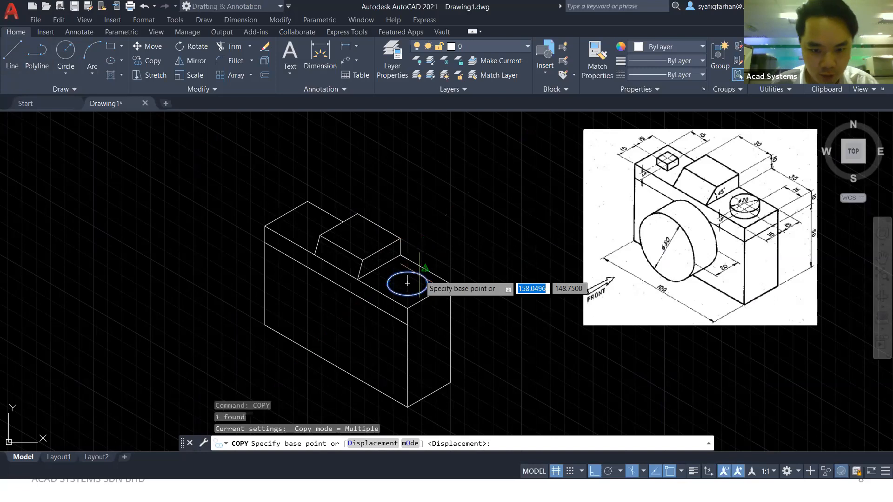
scroll(407, 283, "up", 5)
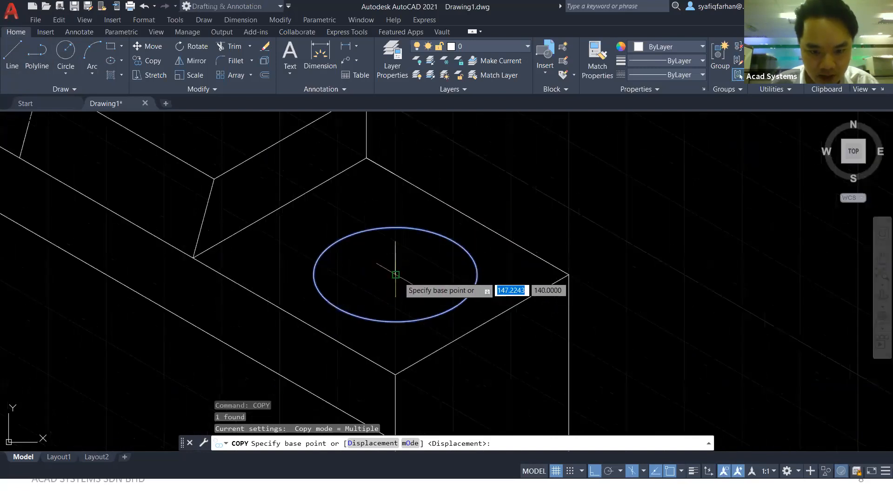
left_click(395, 275)
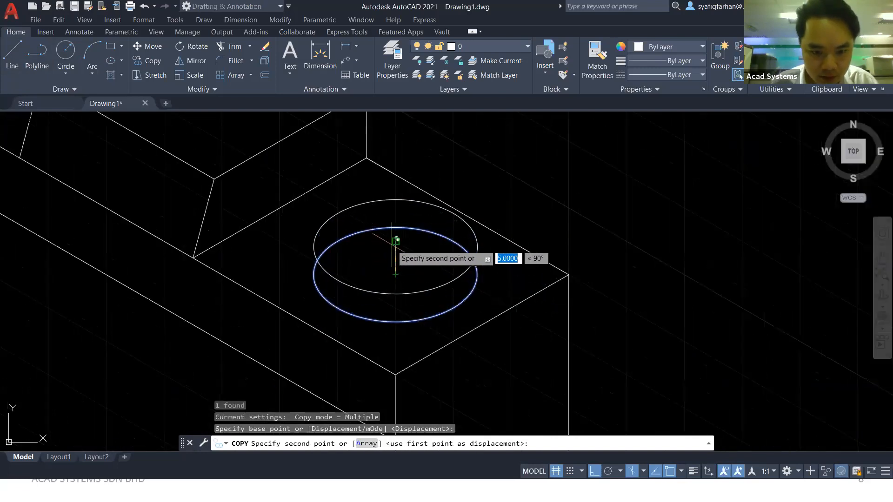
left_click(395, 240)
key("Return")
left_click(396, 257)
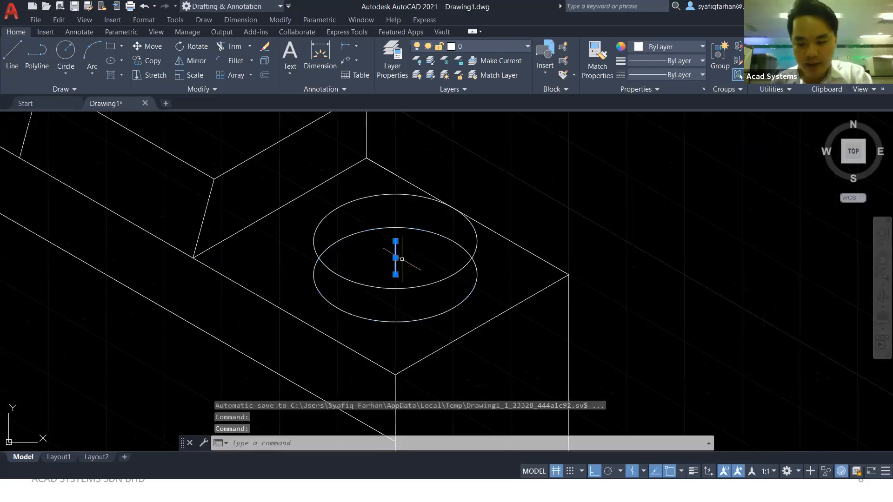
key("Delete")
- Draw two vertical lines joining the outer side quadrants of the knob's upper and lower isocircles
left_click(12, 56)
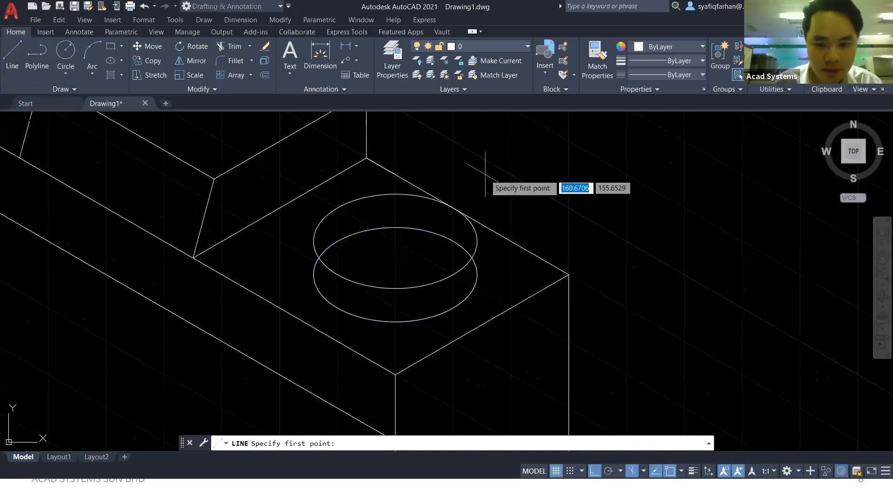
left_click(477, 241)
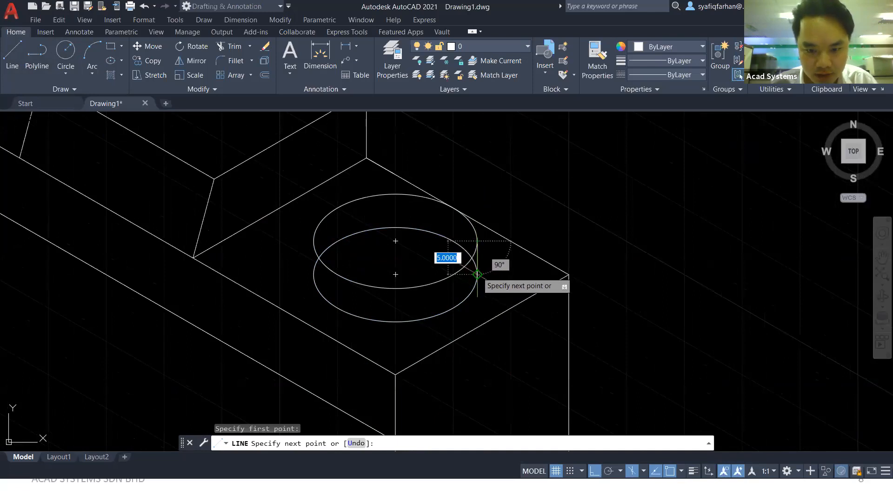
left_click(477, 275)
key("Return")
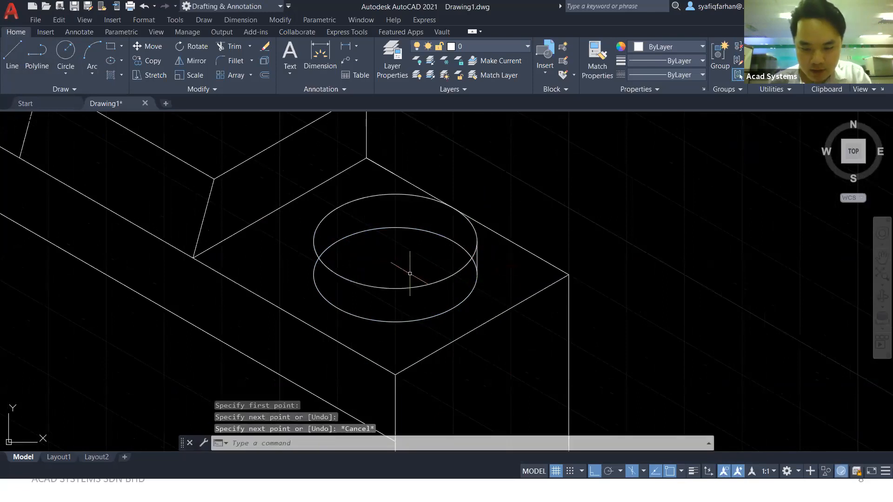
key("Return")
left_click(313, 241)
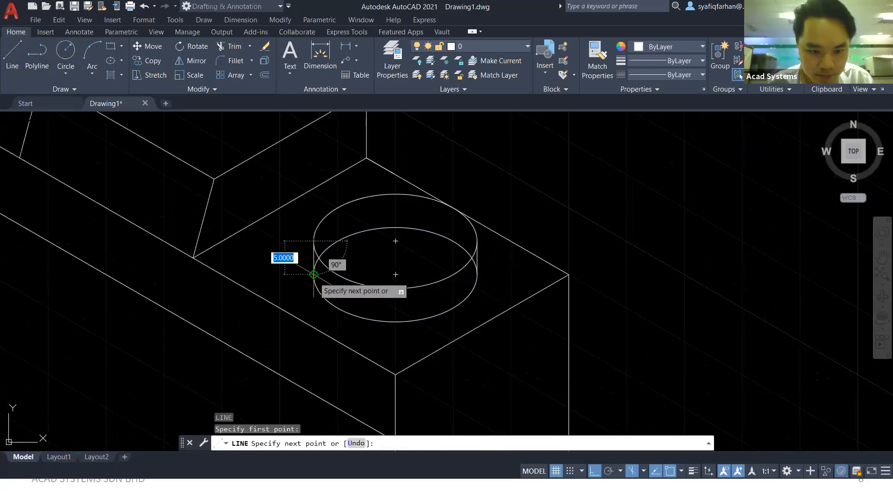
key("Escape")
- Trim the lower isocircle at the knob's sides and erase its remaining hidden rear arc
scroll(481, 269, "down", 2)
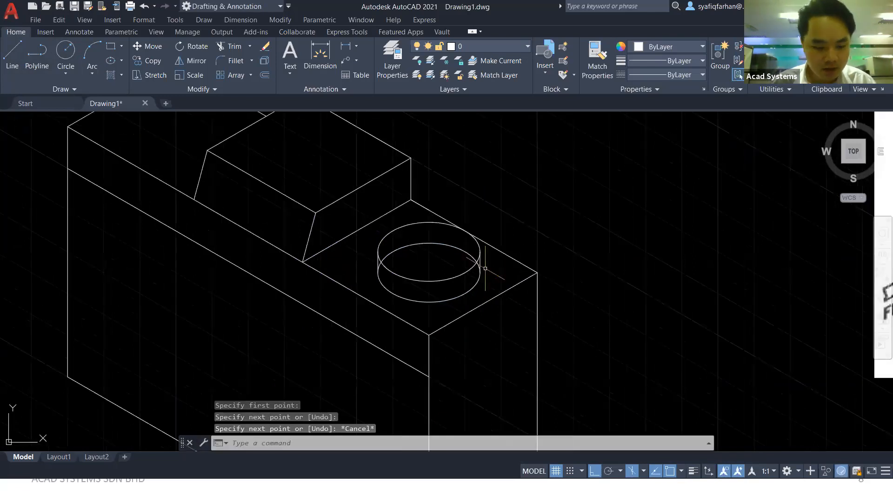
type("trim")
key("Return")
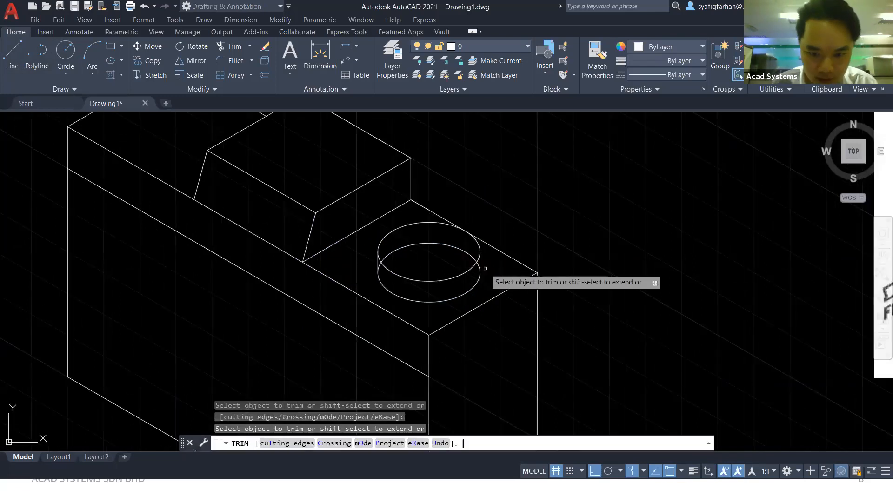
scroll(485, 268, "up", 2)
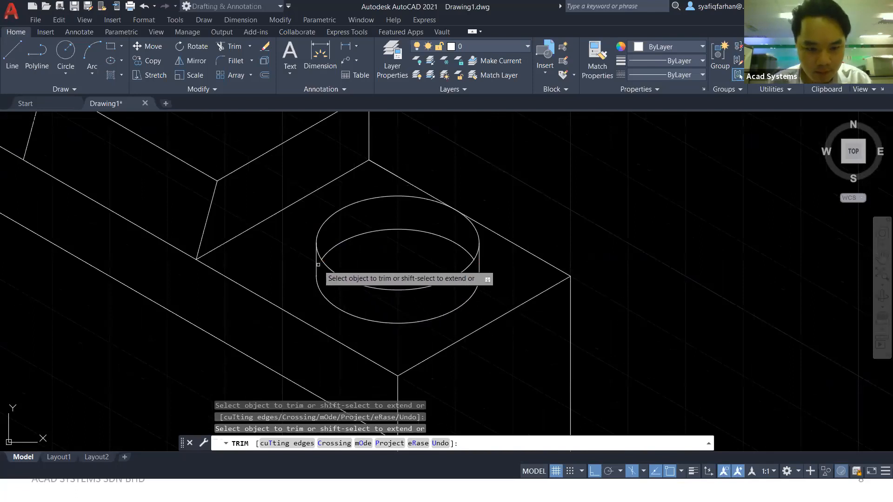
key("Escape")
left_click(343, 237)
key("Delete")
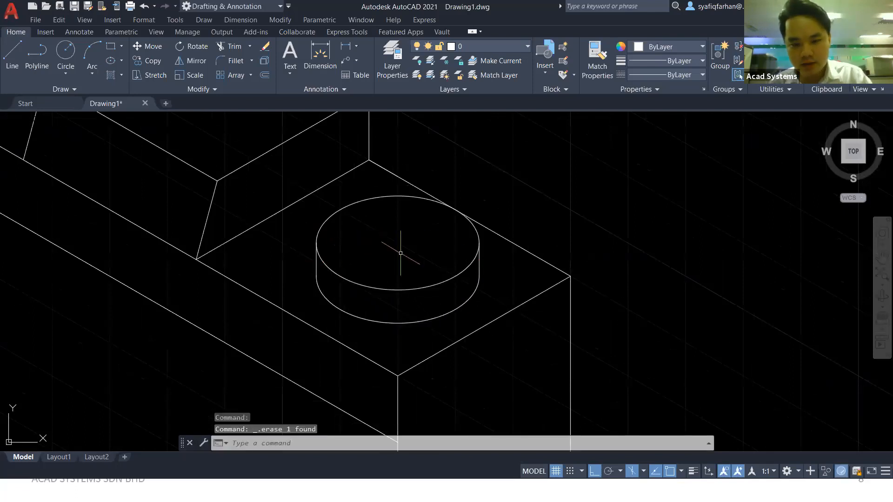
- Draw a 15-unit line inward from the midpoint of the top face's short edge opposite the knob
scroll(406, 251, "down", 1)
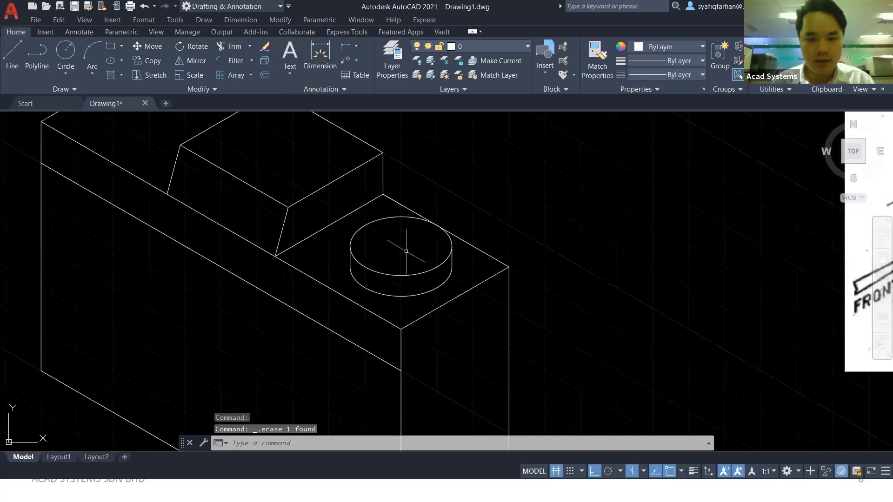
scroll(406, 251, "down", 2)
mouse_move(494, 207)
middle_mouse_down()
mouse_move(513, 218)
mouse_move(465, 193)
mouse_move(478, 221)
middle_mouse_up()
scroll(464, 194, "down", 2)
mouse_move(483, 174)
middle_mouse_down()
mouse_move(490, 183)
mouse_move(481, 184)
middle_mouse_up()
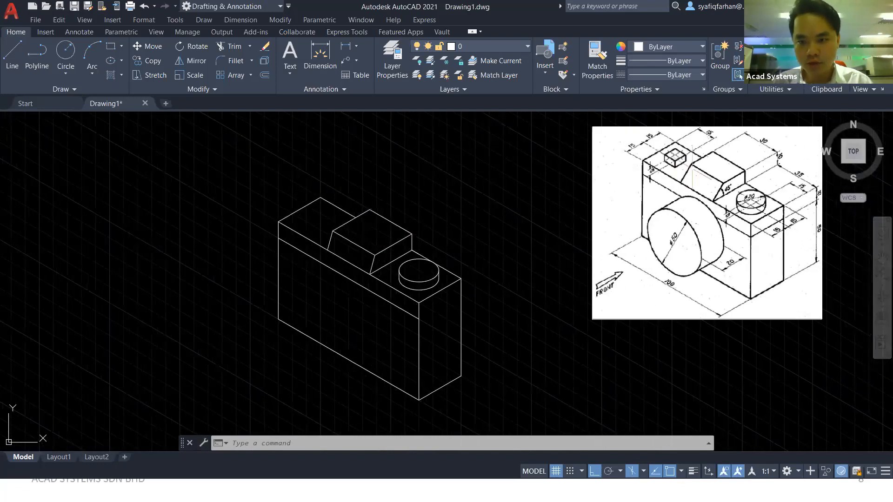
left_click(12, 52)
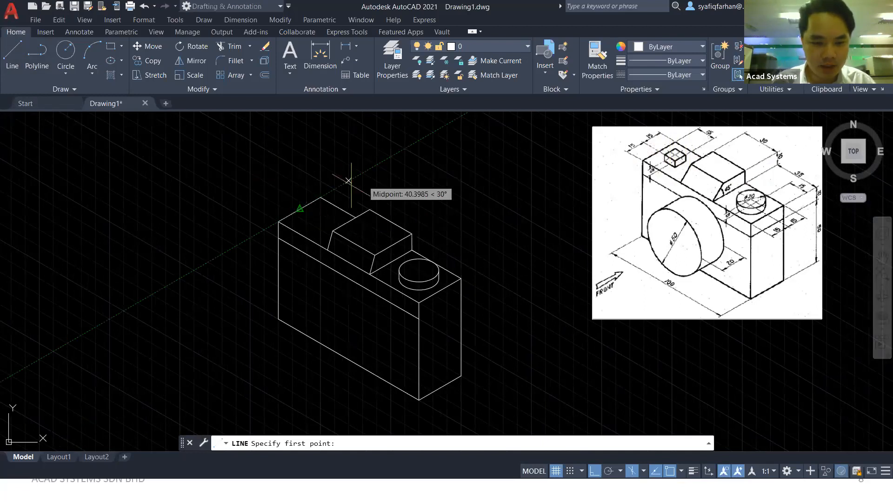
left_click(300, 209)
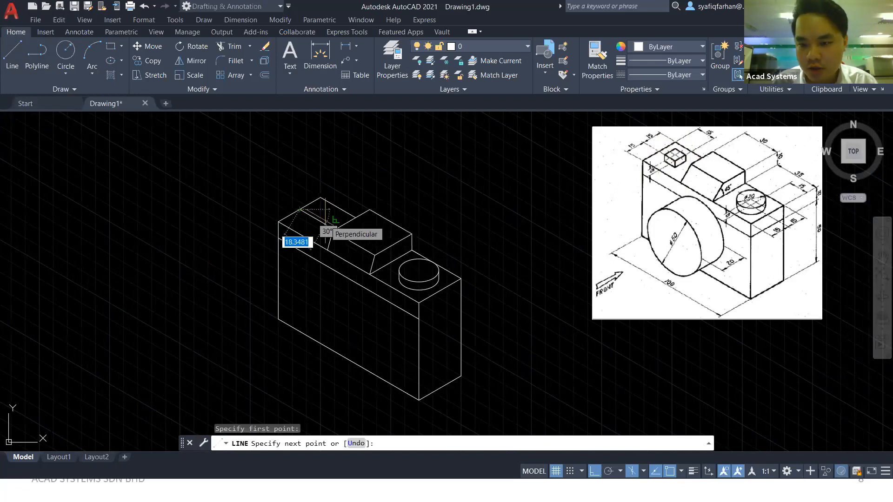
type("15")
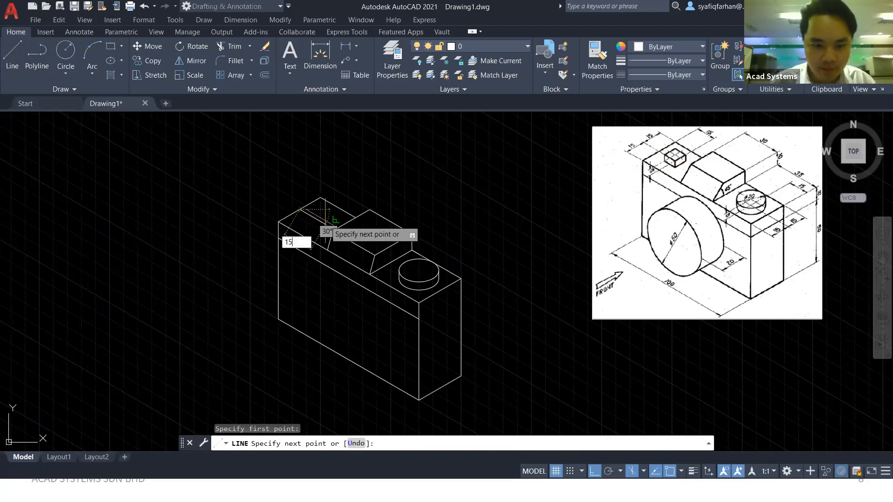
key("Return")
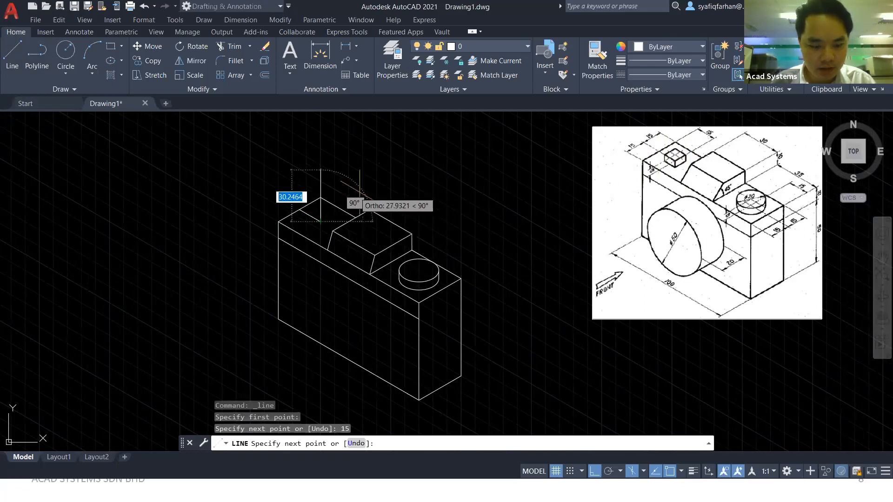
- Switch to the top isoplane and continue with three 10-unit segments to close a square button outline on the top face
key("F5")
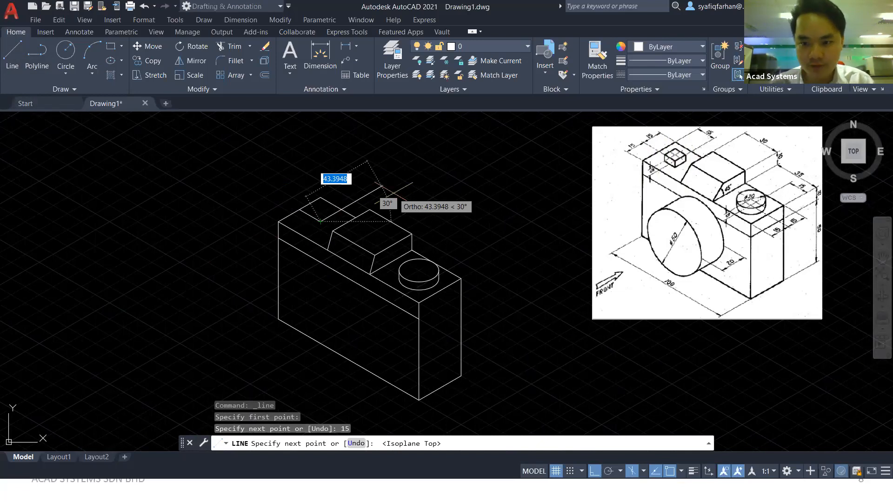
type("1")
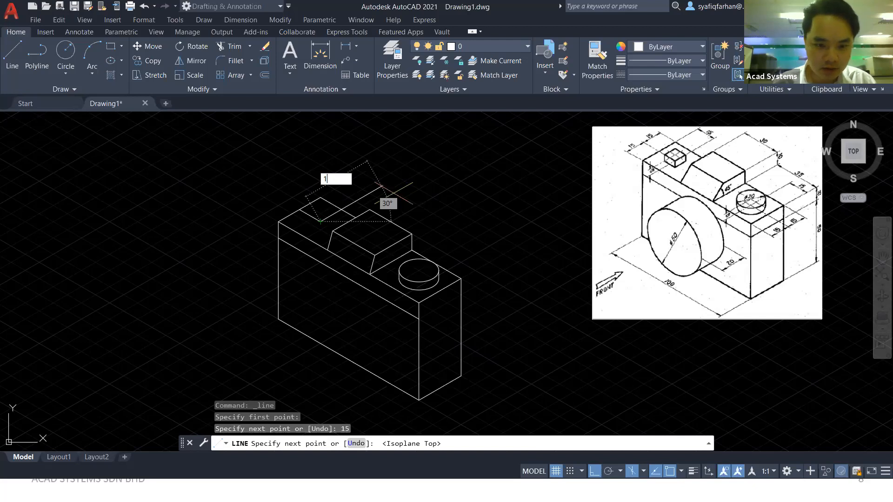
type("0")
key("Return")
type("10")
key("Return")
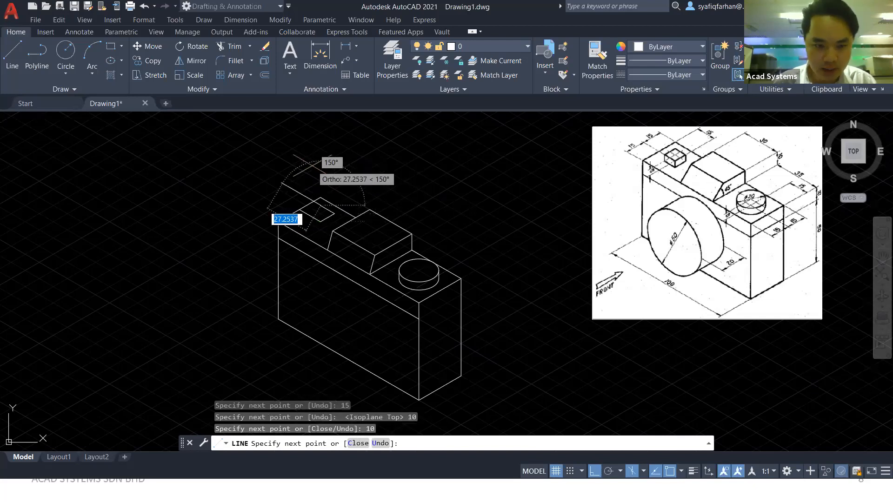
type("10")
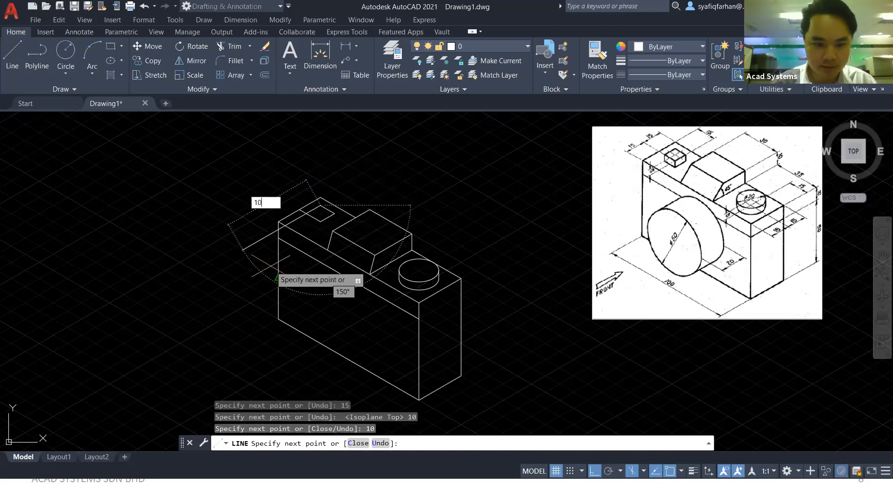
key("Return")
key("Escape")
- Trim the excess line between the top face's short edge and the square outline
scroll(312, 223, "up", 4)
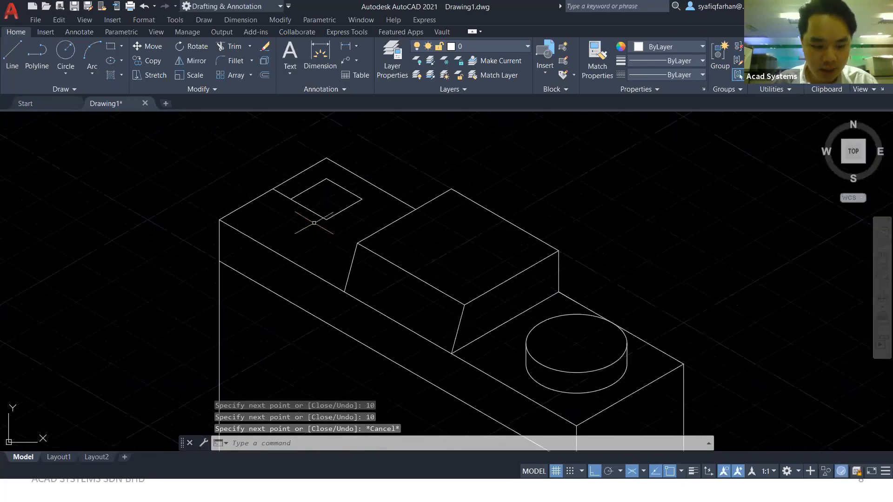
middle_click_drag(312, 218, 329, 243)
type("trim")
key("Return")
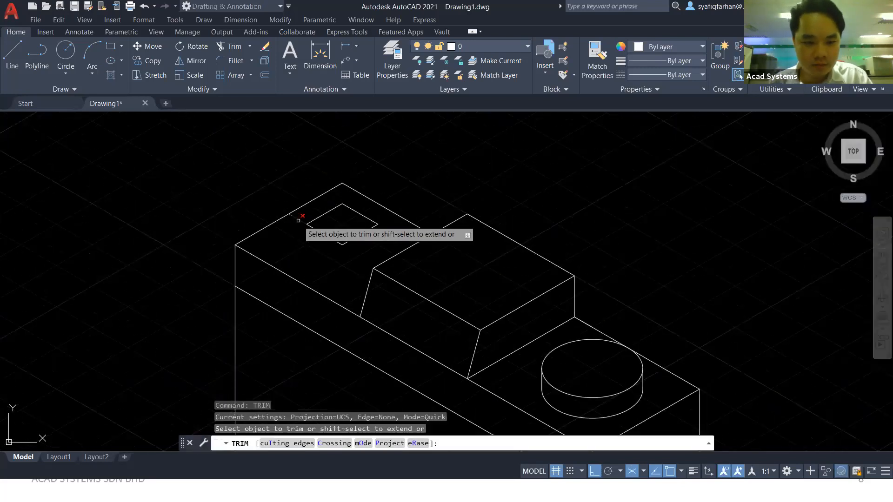
key("Escape")
- Switch to the right isoplane and draw a 5-unit vertical line downward from the square's front corner
middle_click_drag(433, 184, 426, 158)
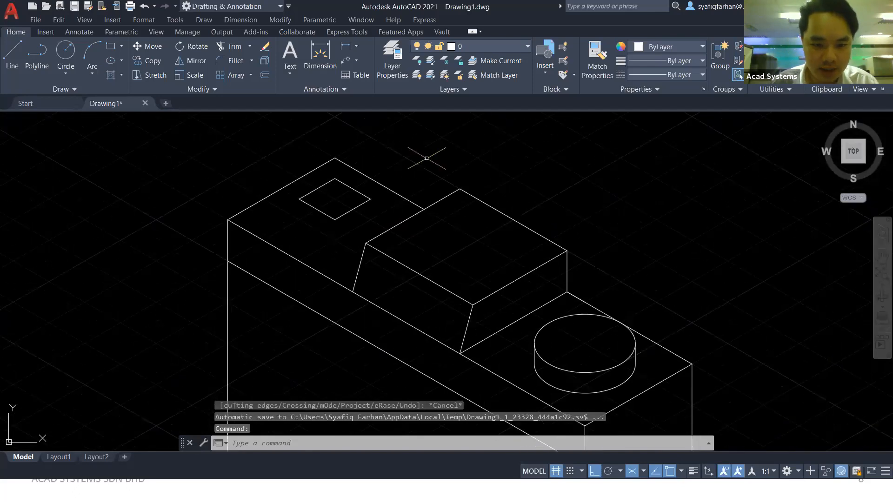
left_click(12, 56)
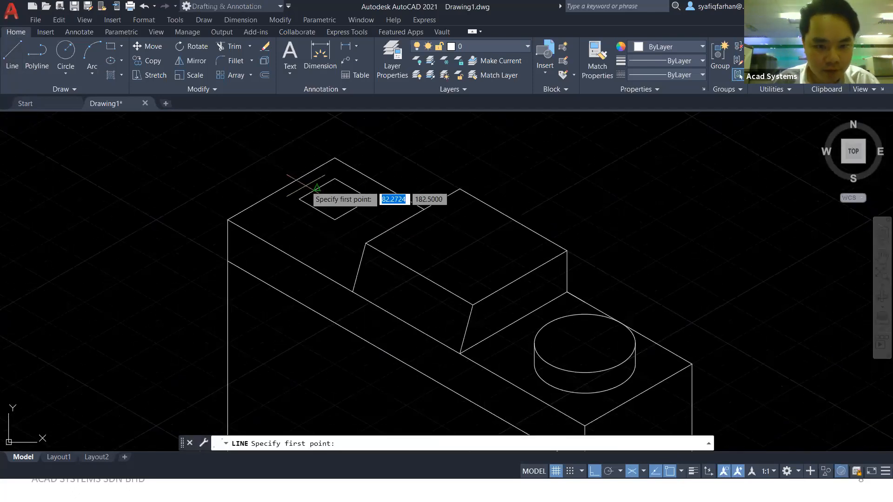
scroll(310, 186, "down", 2)
key("F5")
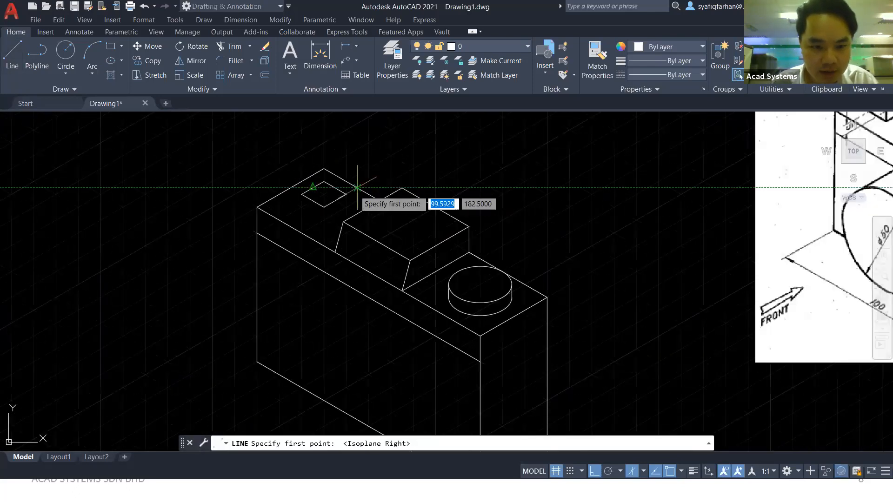
left_click(324, 207)
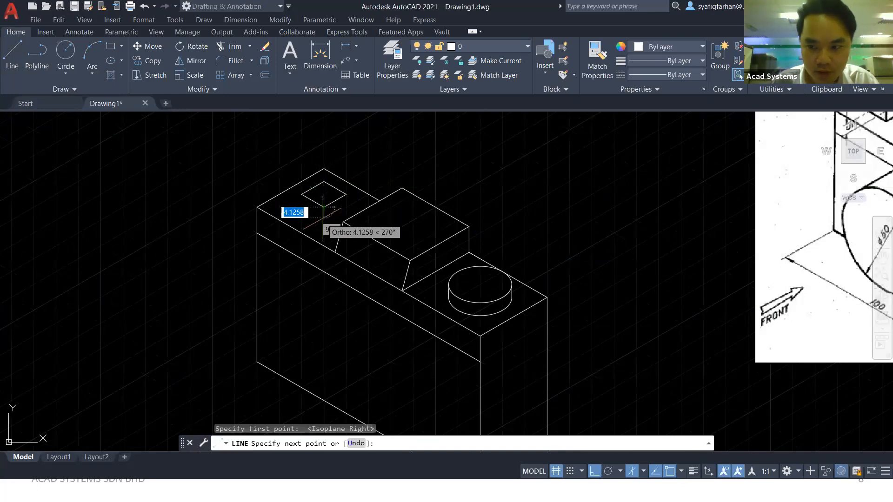
scroll(324, 218, "down", 2)
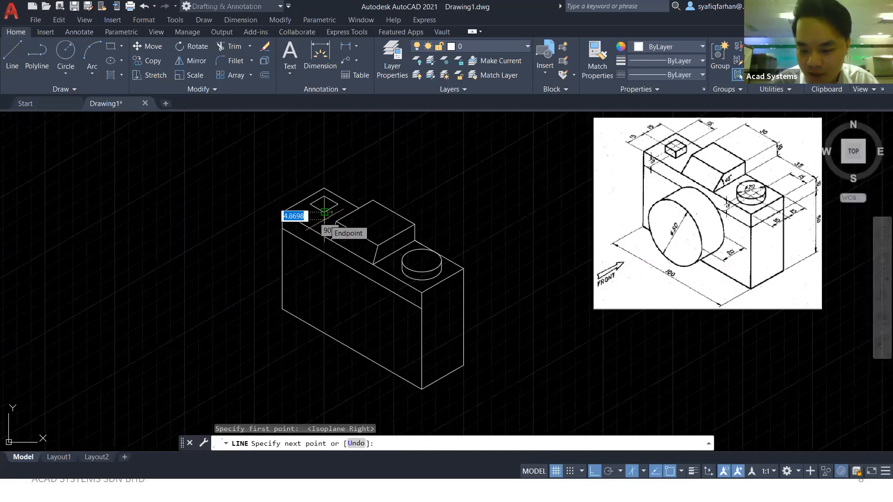
type("5")
key("Return")
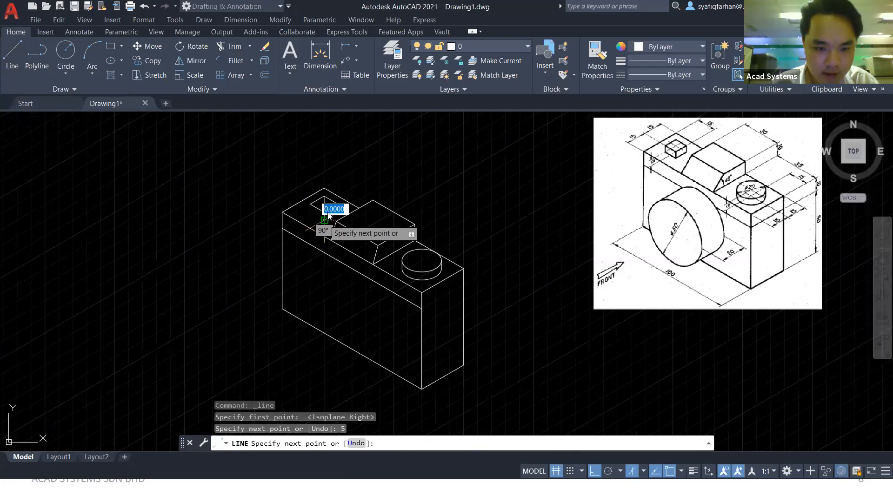
key("F1")
key("alt+F4")
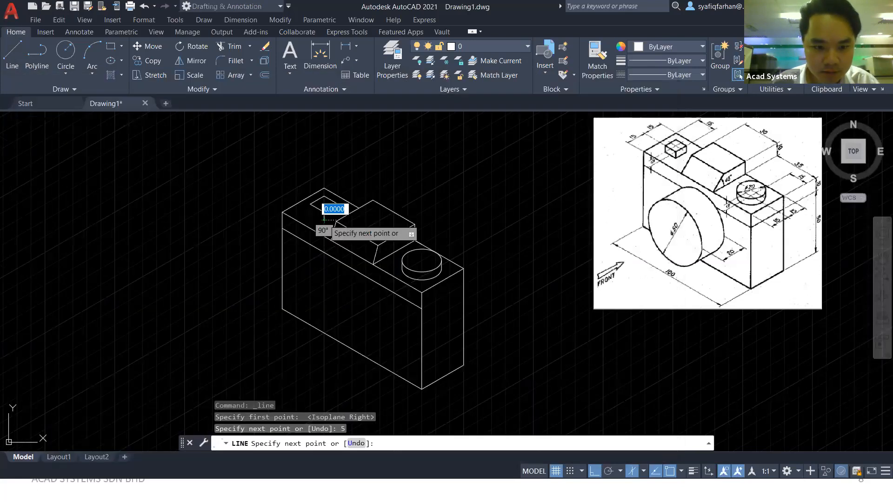
key("Escape")
- Copy the square's four sides from its front corner to the lower end of the 5-unit vertical line
scroll(309, 197, "up", 2)
left_click(323, 215)
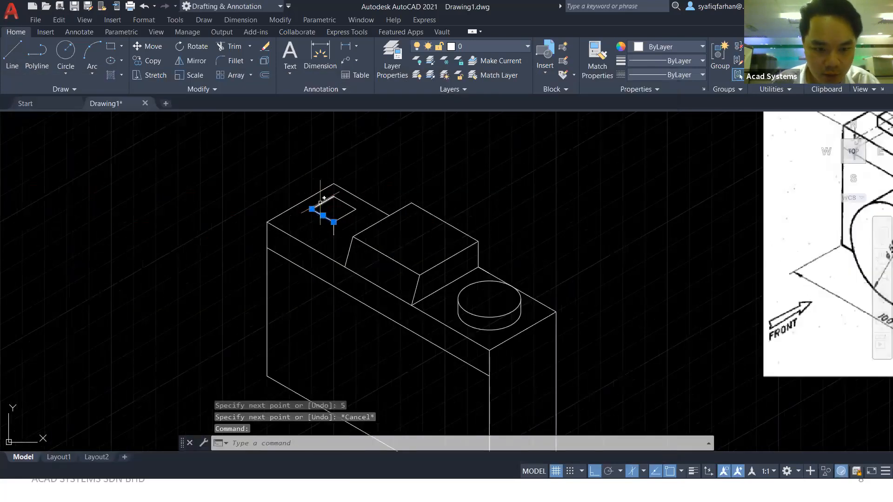
left_click(324, 201)
left_click(344, 203)
type("c")
key("Return")
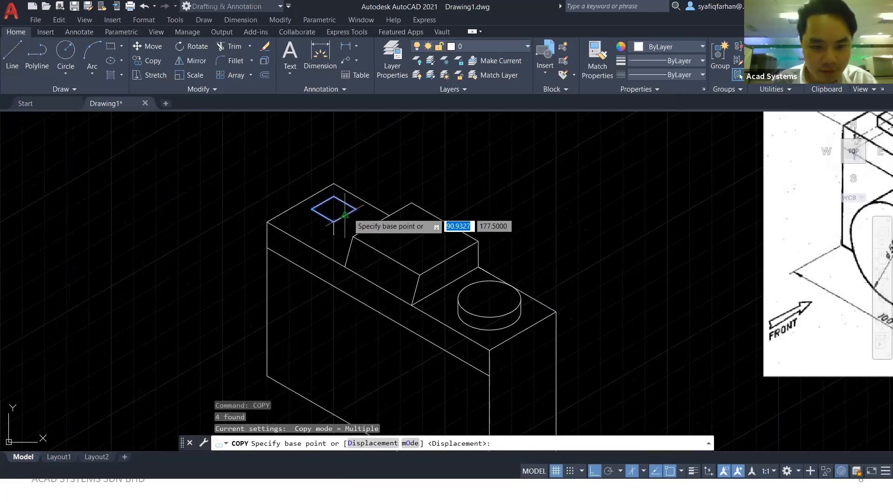
left_click(334, 221)
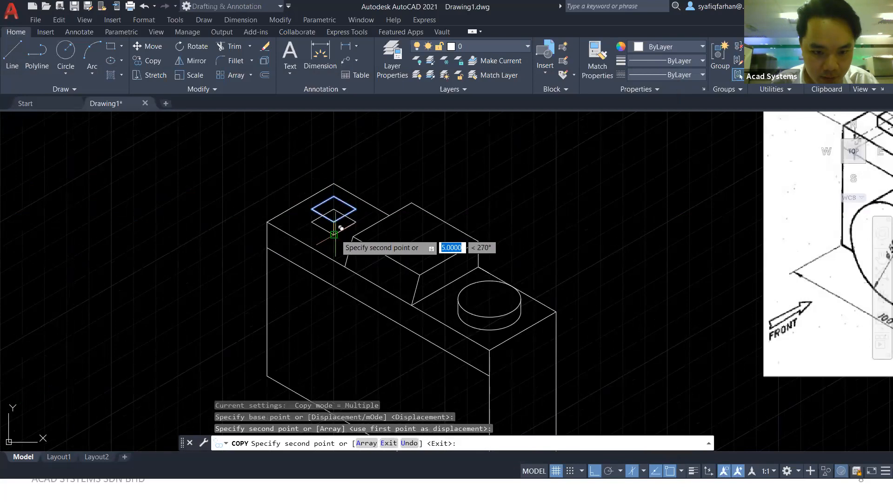
- Place the copied square at the lower end of the 5-unit line and connect both squares' side corners with vertical lines
left_click(335, 232)
left_click(13, 52)
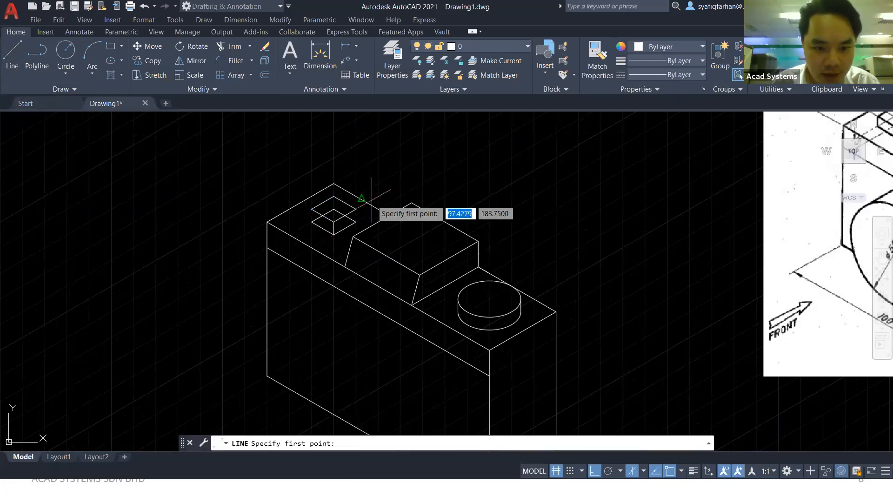
left_click(356, 221)
key("Escape")
key("Return")
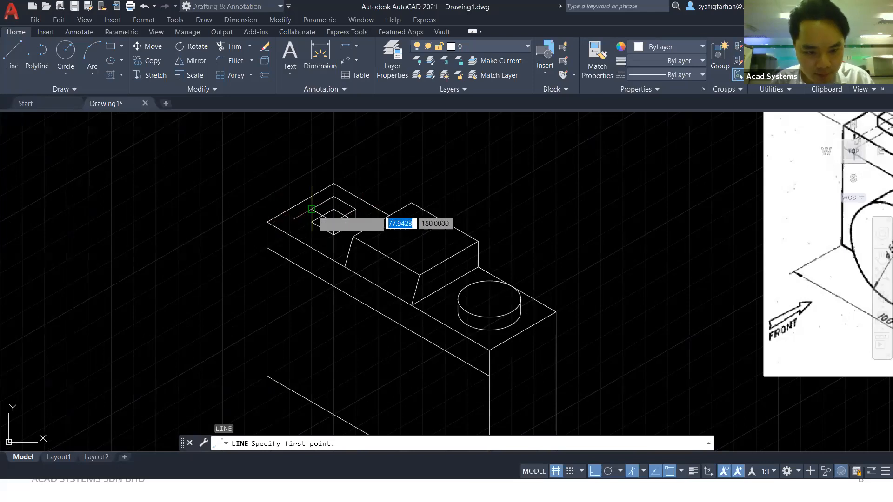
left_click(312, 210)
key("Escape")
- Trim and delete the hidden rear edges of the lower square inside the button on the top face
scroll(425, 184, "down", 2)
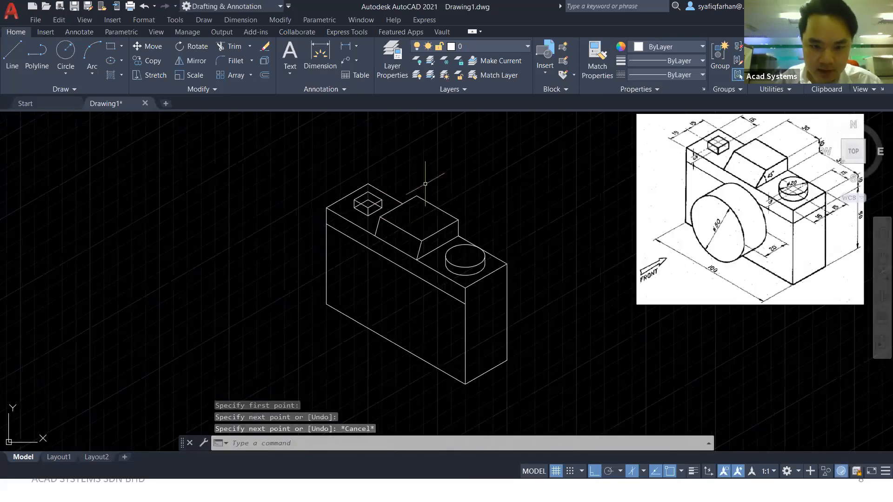
mouse_move(469, 191)
middle_mouse_down()
mouse_move(441, 209)
mouse_move(415, 208)
middle_mouse_up()
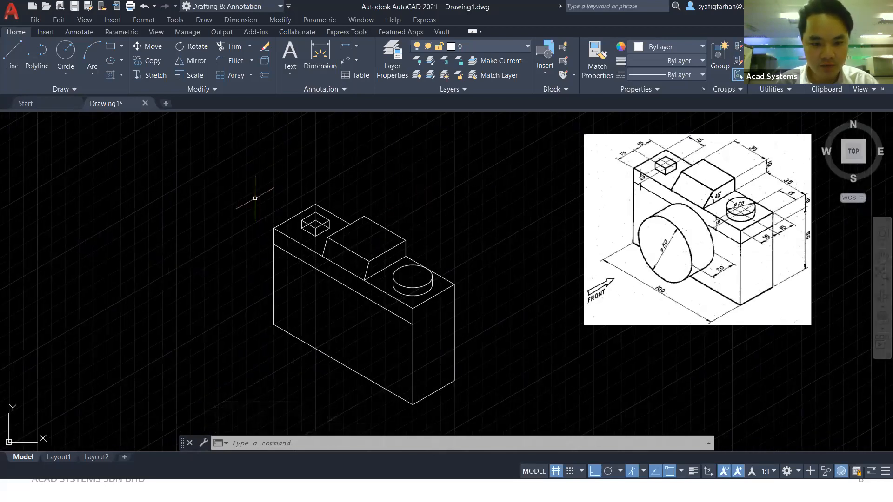
scroll(304, 214, "up", 2)
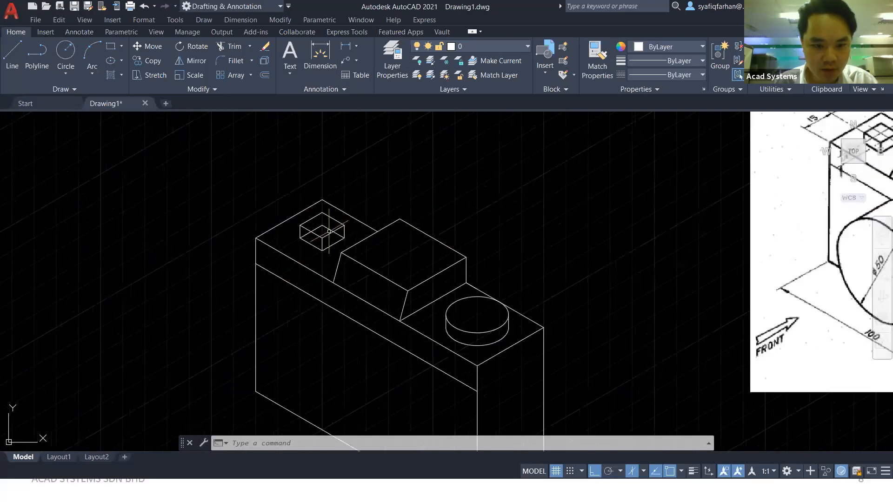
type("tr")
key("Return")
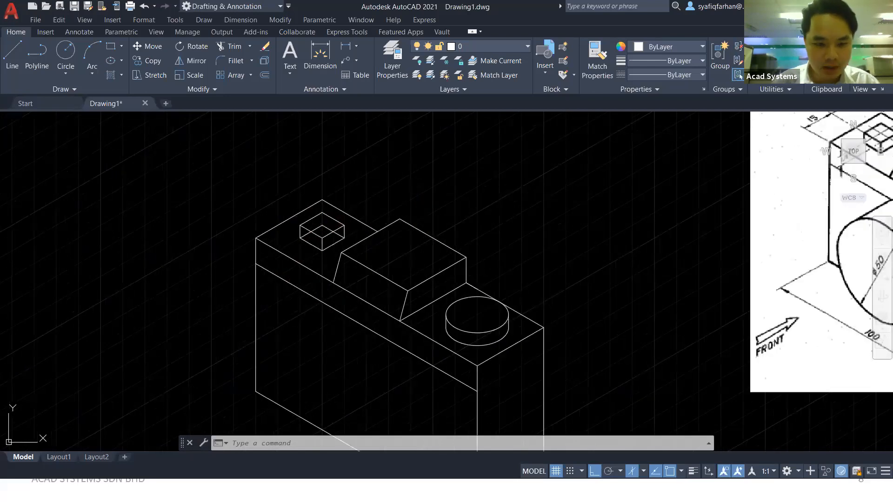
left_click(321, 229)
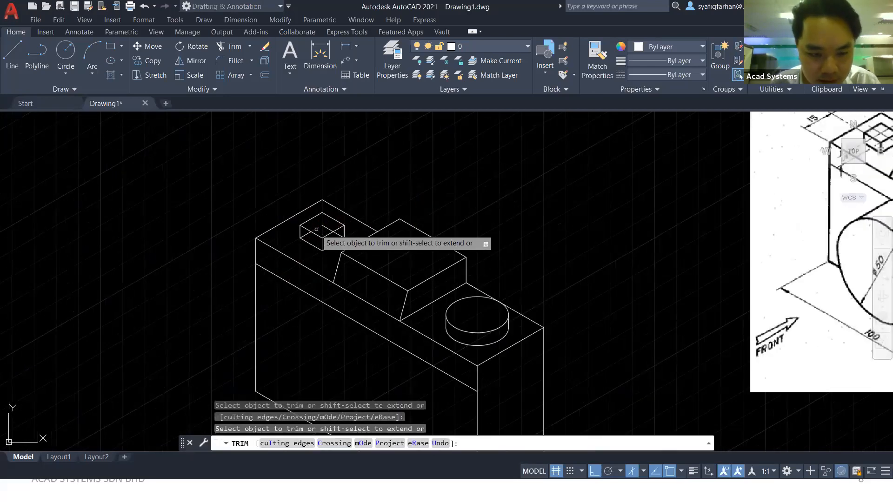
key("Escape")
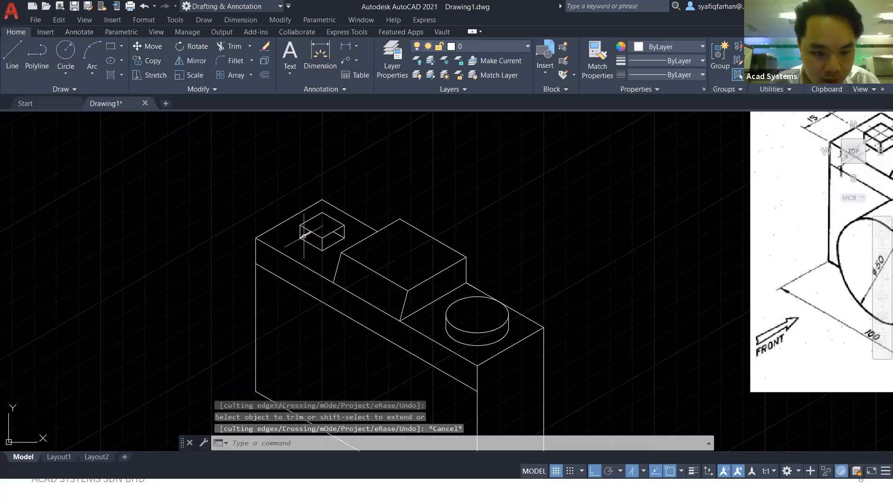
left_click(305, 234)
key("Delete")
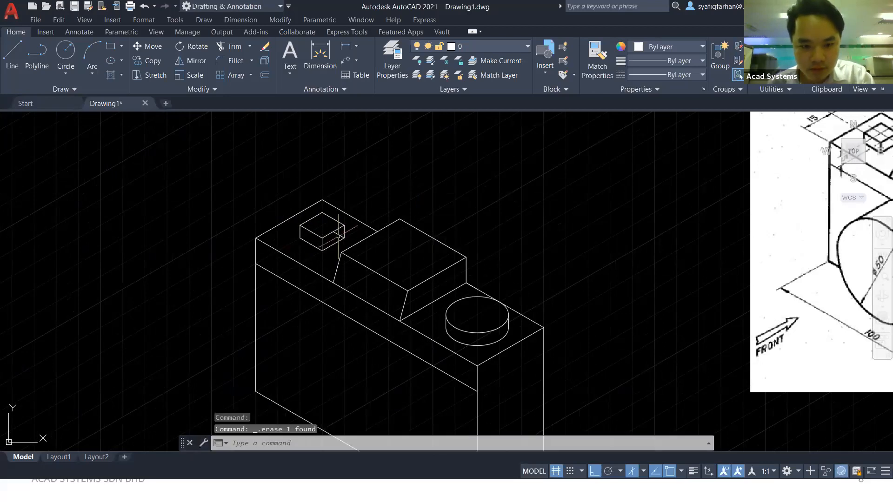
- Replace the segmented front vertical edge of the camera body with one continuous line from the bottom corner to the top face corner
scroll(470, 207, "down", 2)
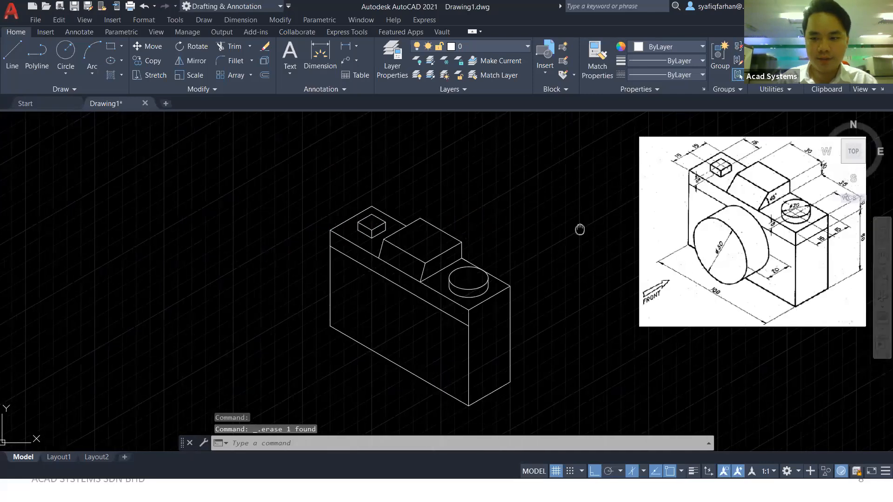
middle_click_drag(578, 230, 536, 231)
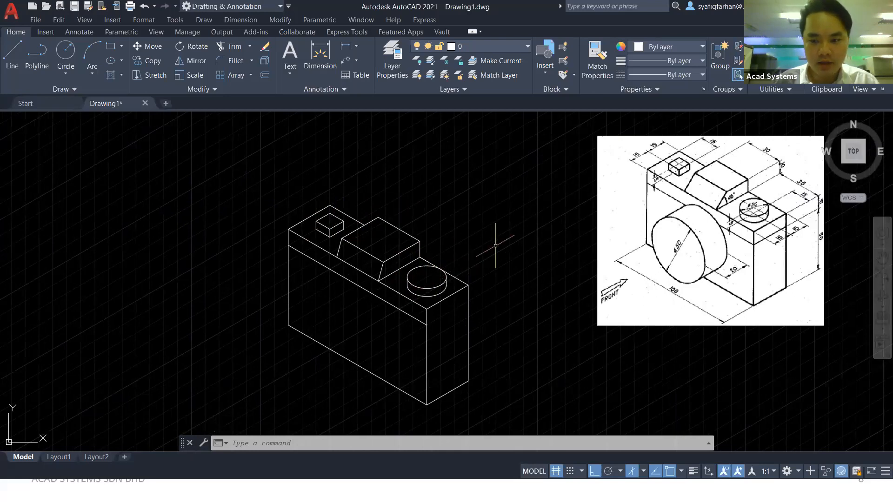
middle_click_drag(491, 239, 484, 241)
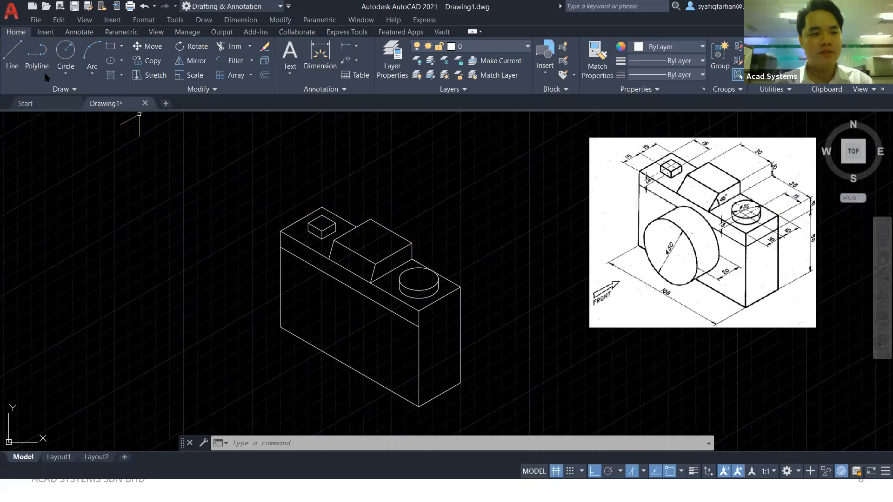
left_click(12, 52)
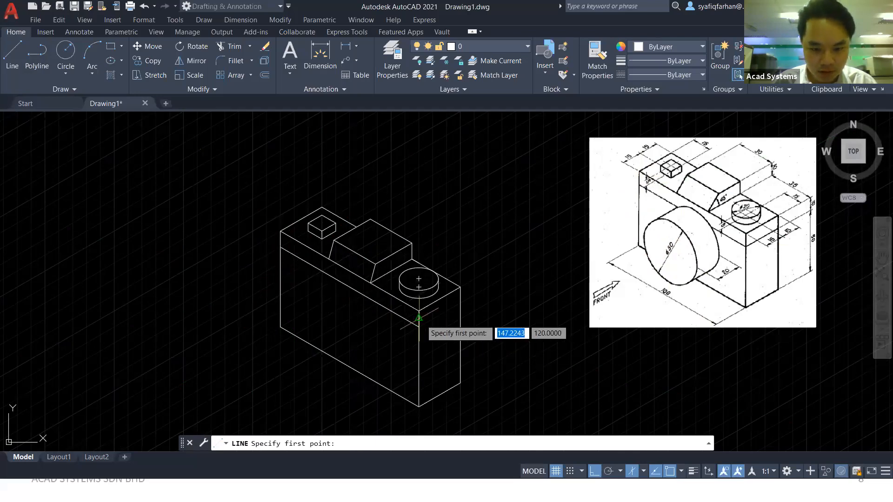
key("Escape")
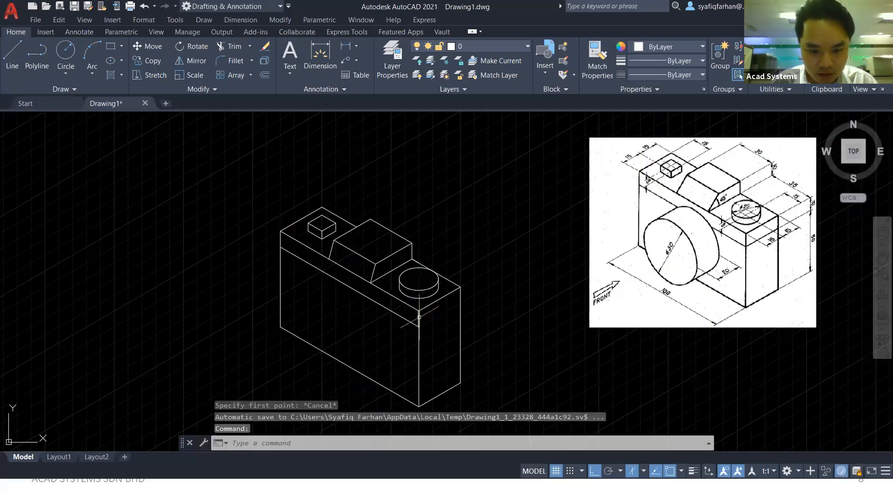
left_click(419, 318)
key("Delete")
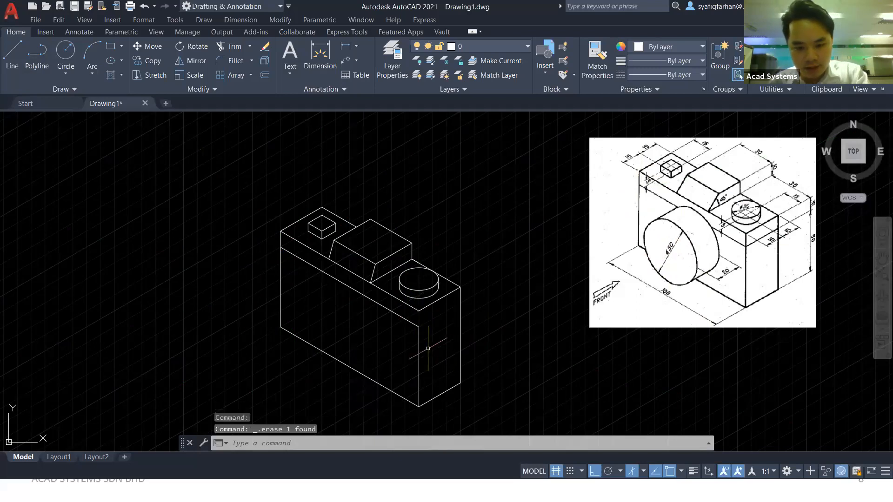
left_click(13, 52)
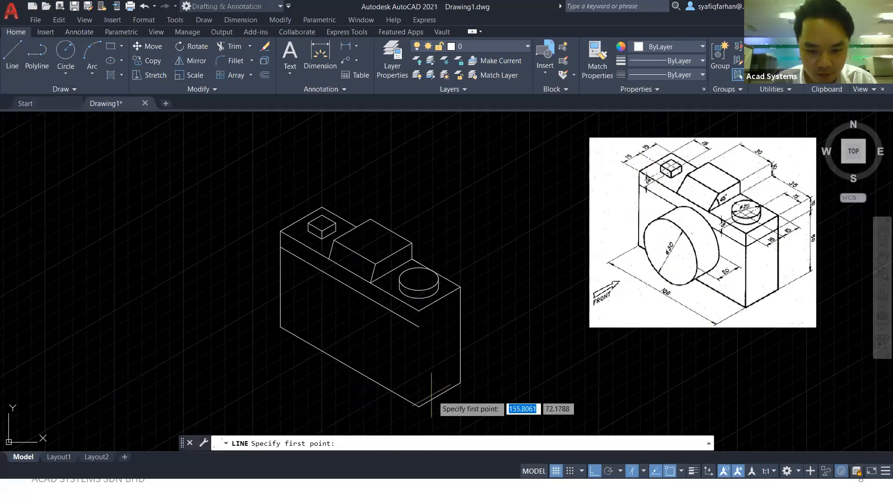
left_click(419, 407)
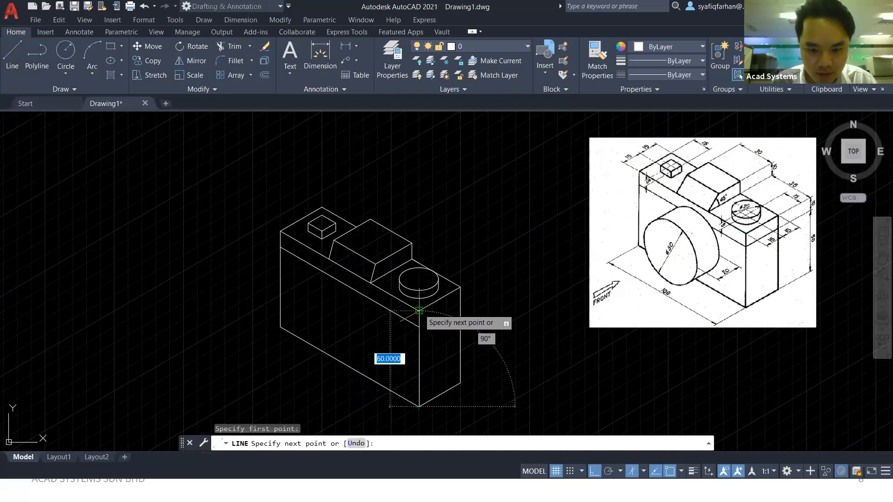
left_click(419, 309)
key("Escape")
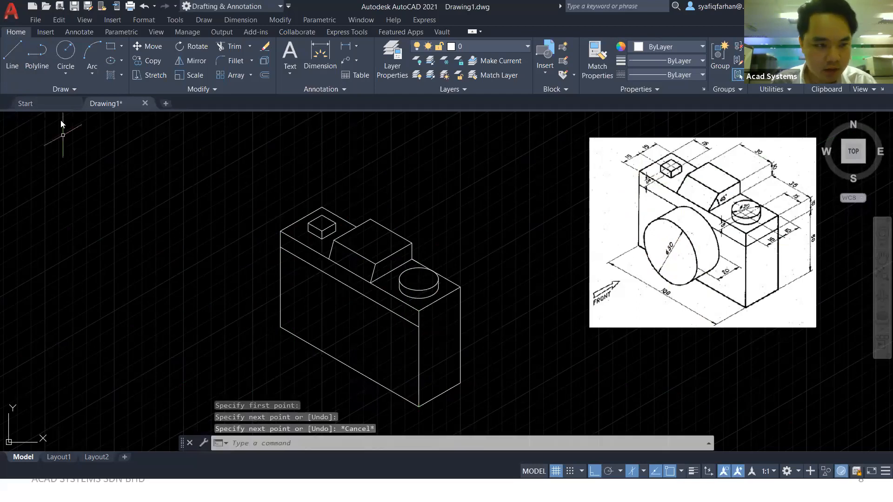
- Draw a 50-unit guide line on the left isoplane from the front vertical edge's midpoint at 150° across the front face
left_click(12, 55)
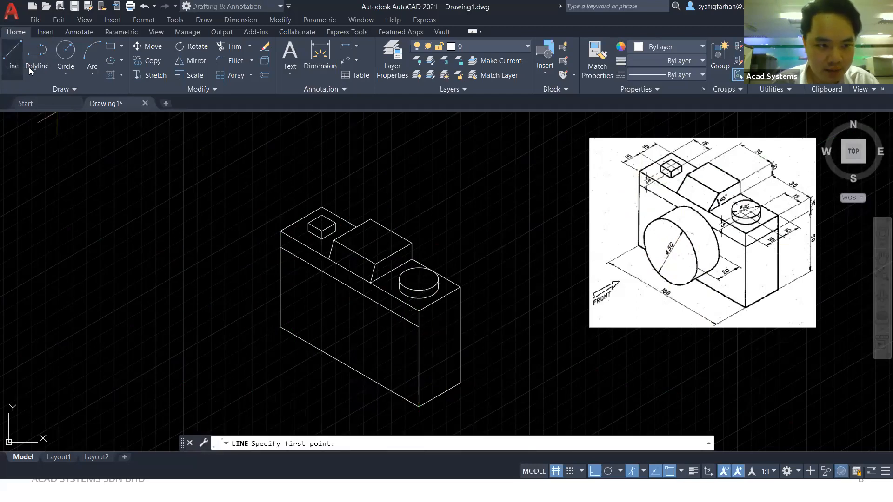
left_click(419, 358)
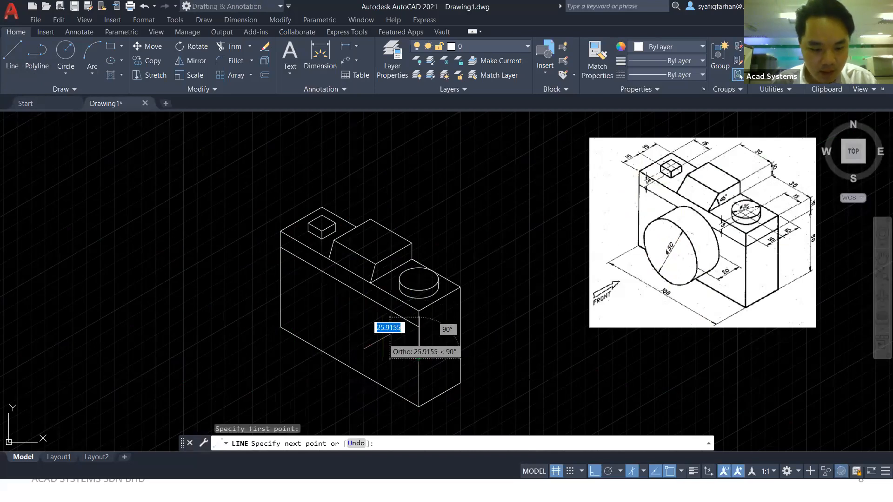
key("F5")
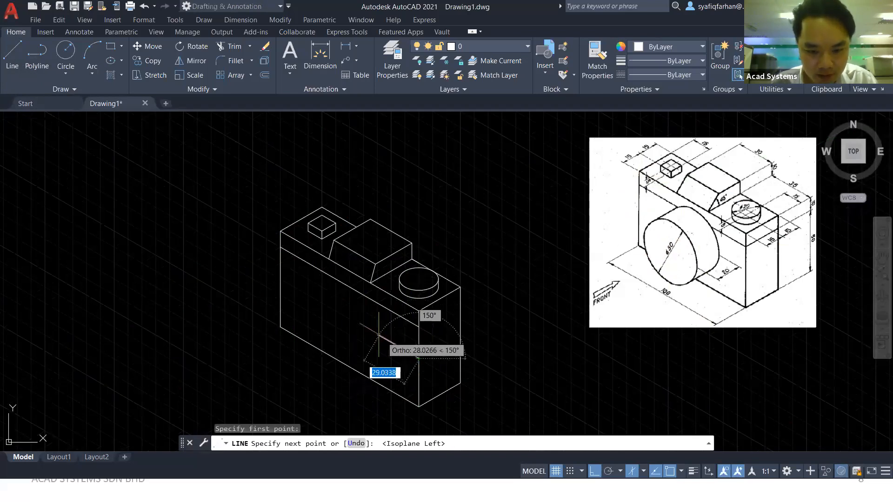
type("50")
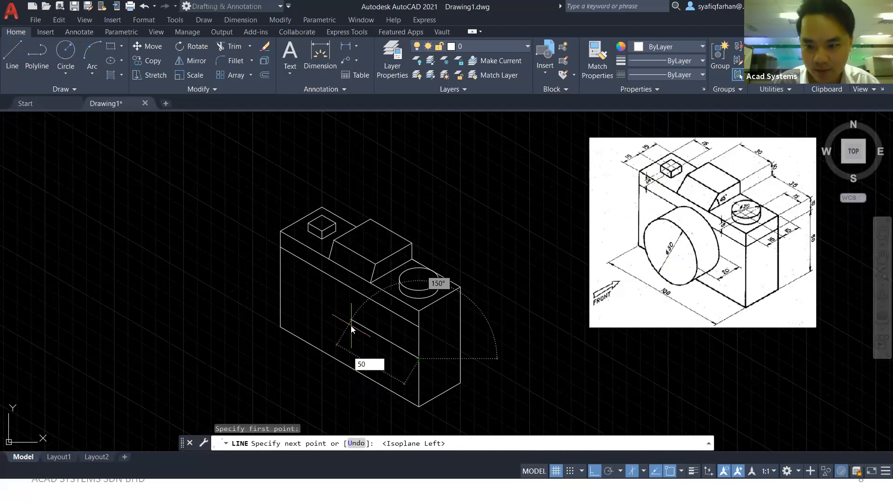
key("Return")
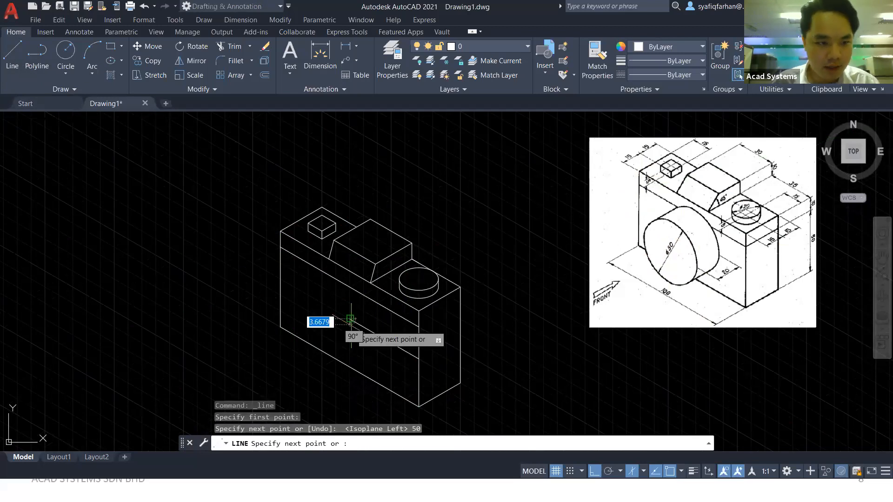
key("Escape")
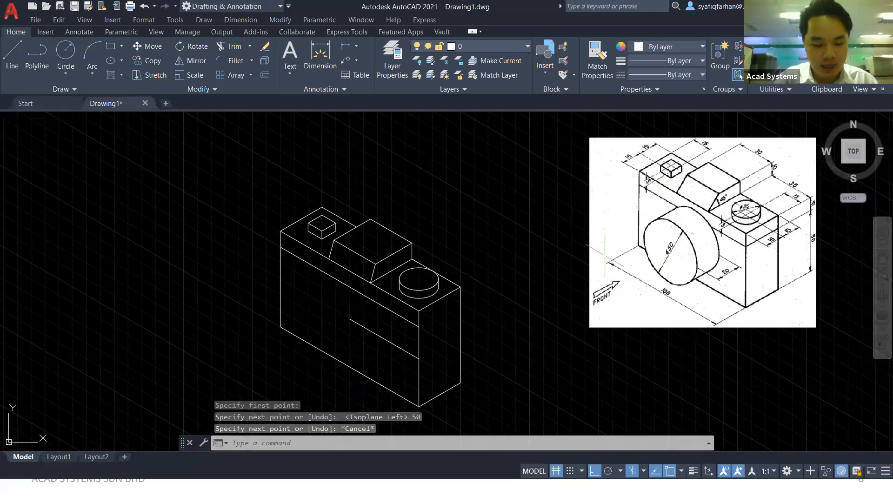
- Draw an isocircle of radius 25 centred on the guide line's free end and delete the 50-unit guide line
type("ell")
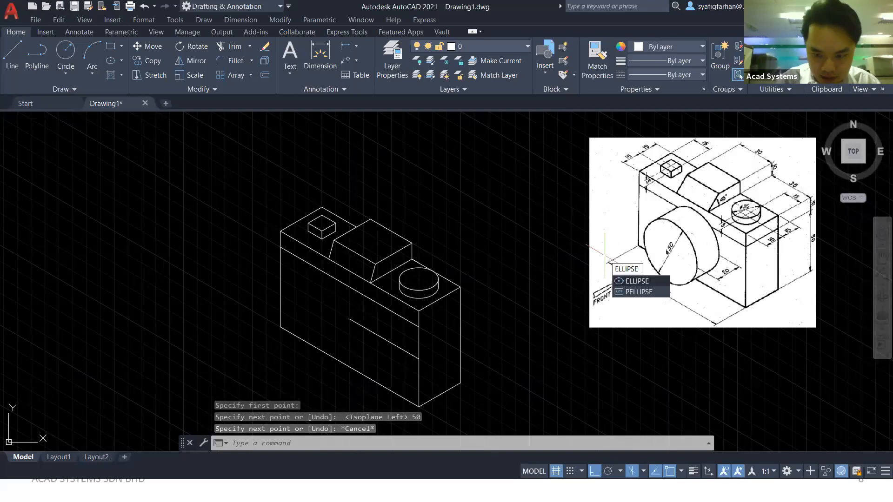
key("Return")
type("I")
key("Return")
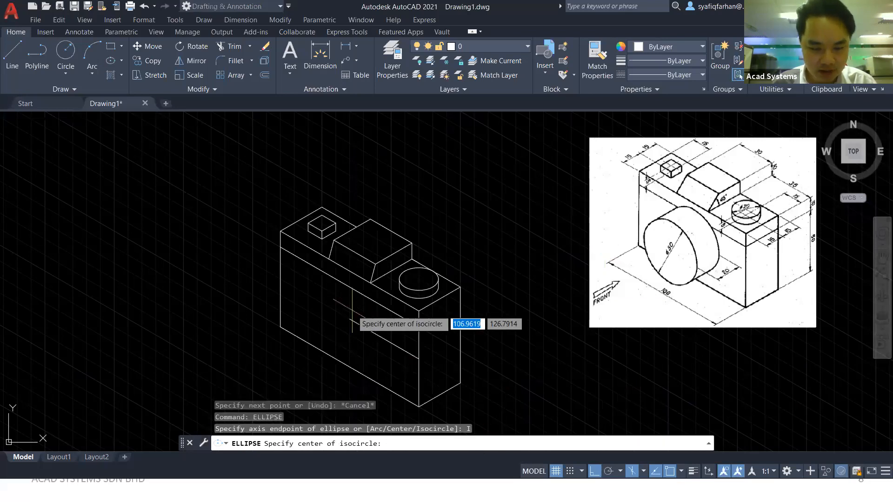
left_click(350, 320)
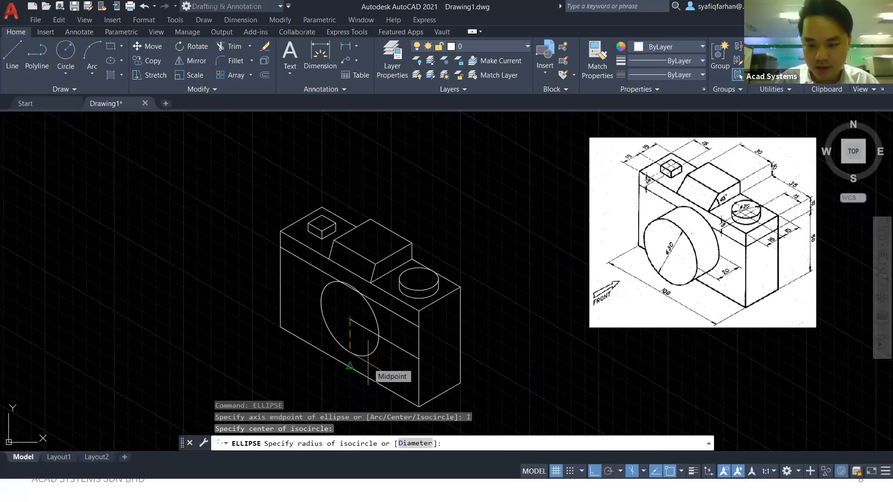
type("25")
key("Return")
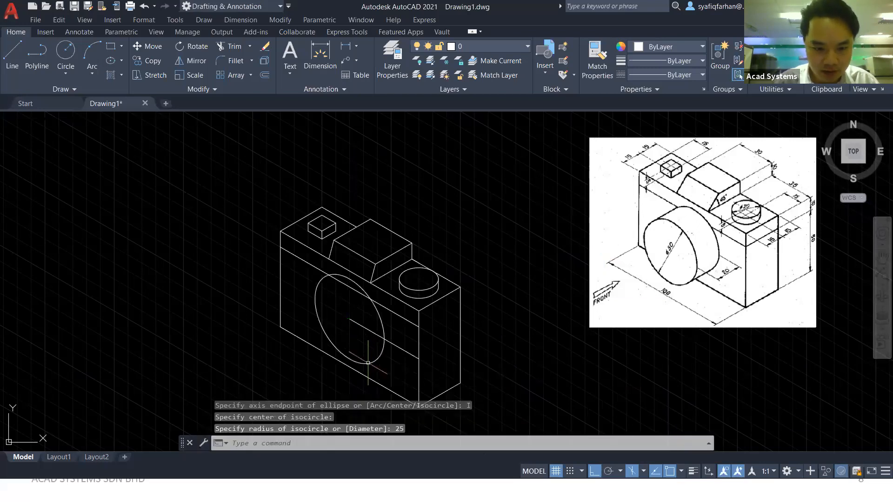
key("Escape")
left_click(398, 346)
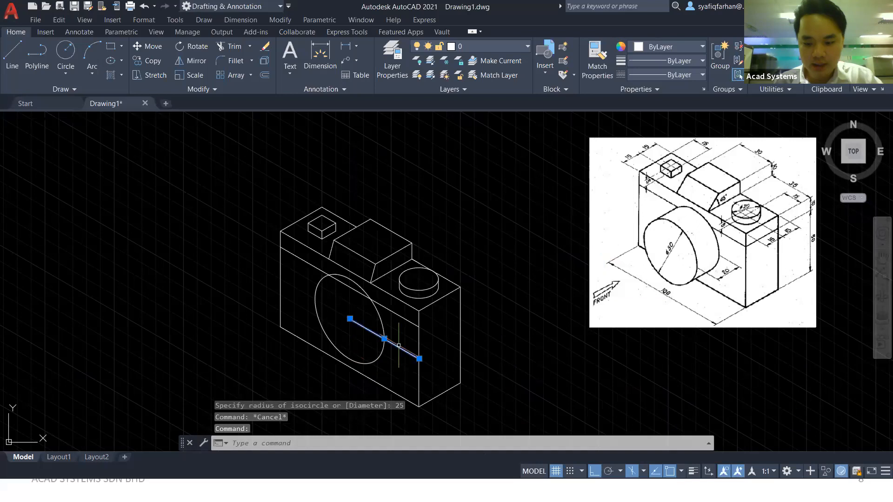
- Switch to the top isoplane and draw a 20-unit line from the lens circle's centre outward from the front face at 210°
left_click(12, 54)
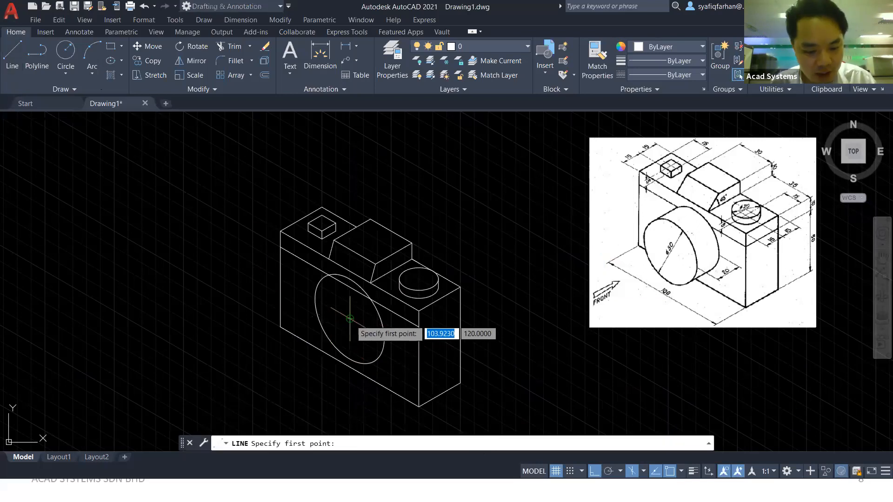
key("F5")
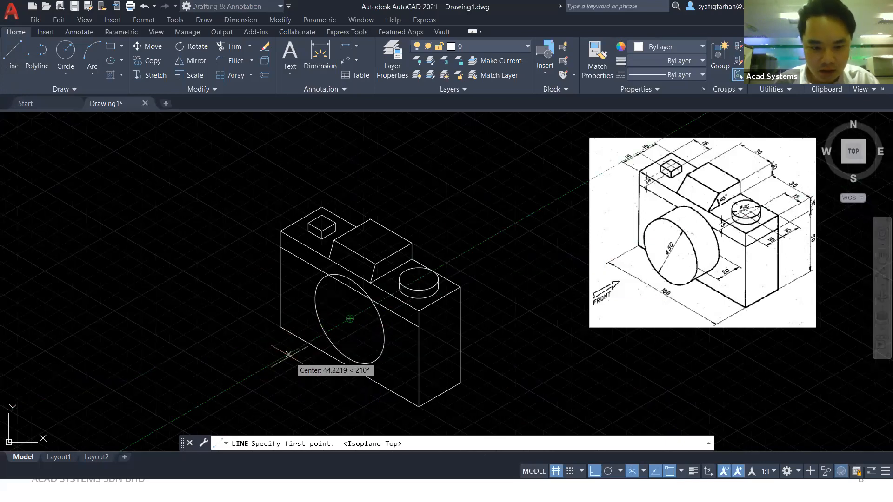
key("Escape")
left_click(12, 53)
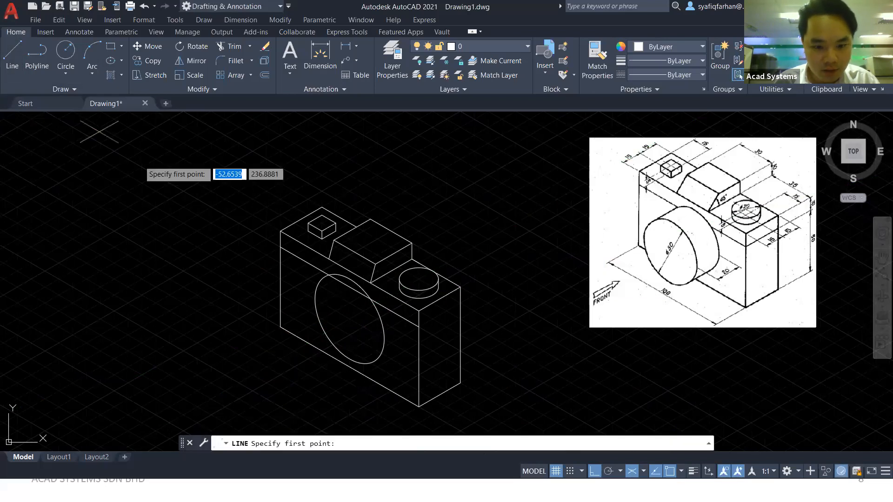
left_click(349, 319)
type("20")
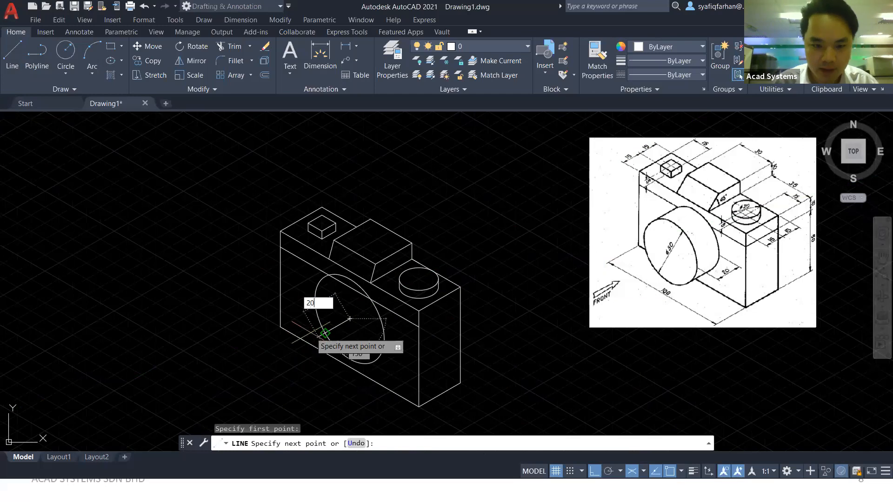
key("Return")
key("Escape")
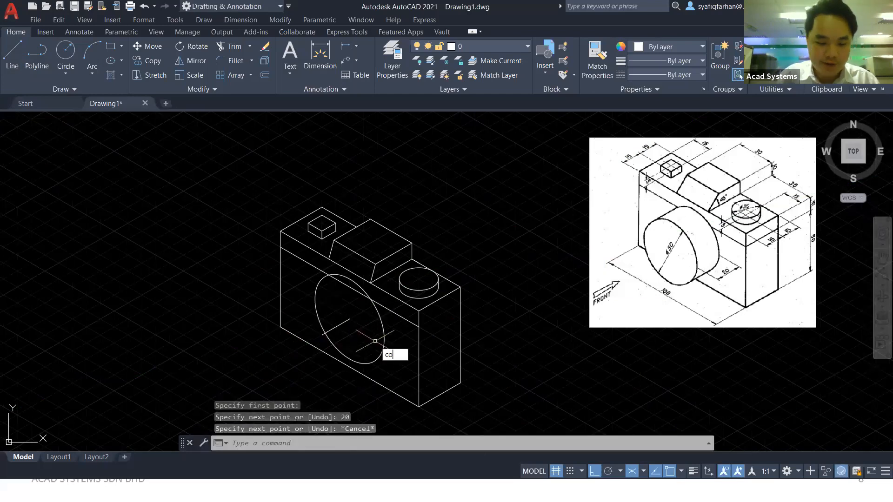
- Copy the lens circle from its centre to the outer end of the 20-unit guide line and delete that guide line
key("Return")
left_click(375, 341)
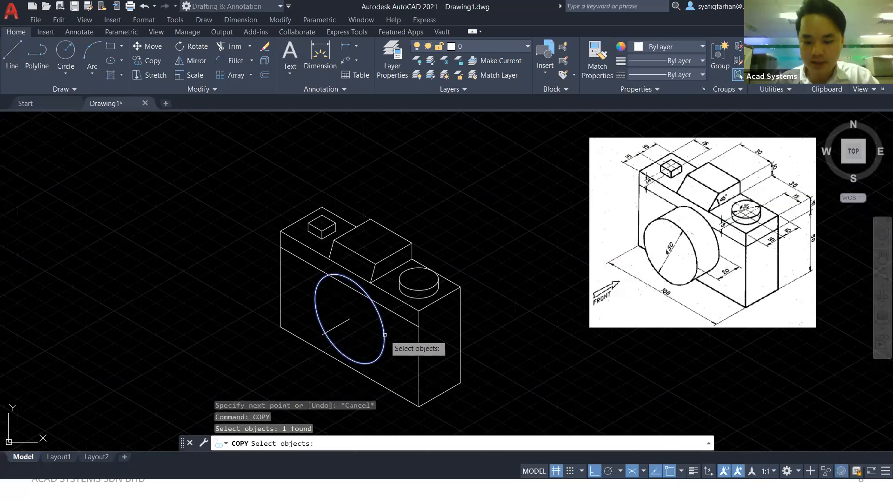
key("Return")
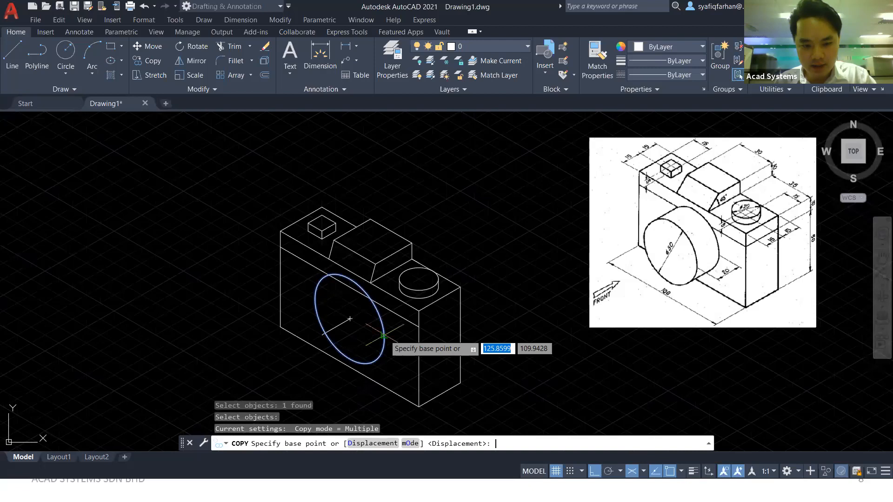
left_click(350, 318)
left_click(322, 335)
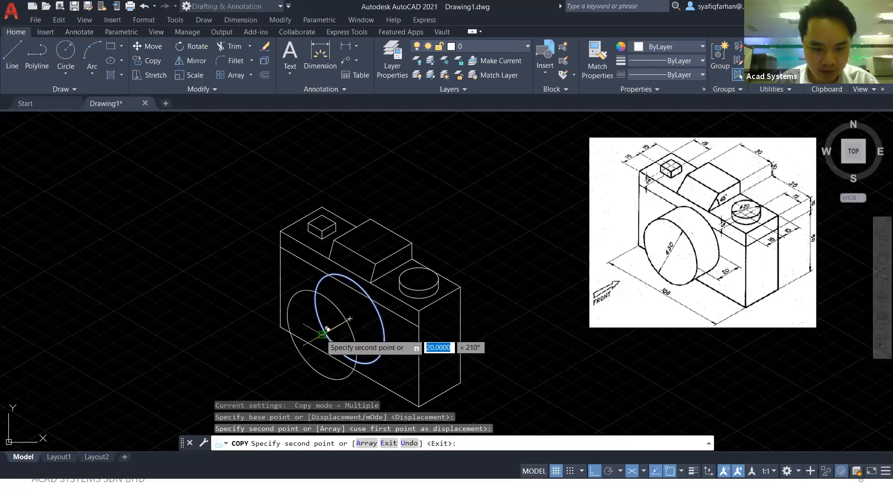
key("Escape")
left_click(336, 326)
key("Escape")
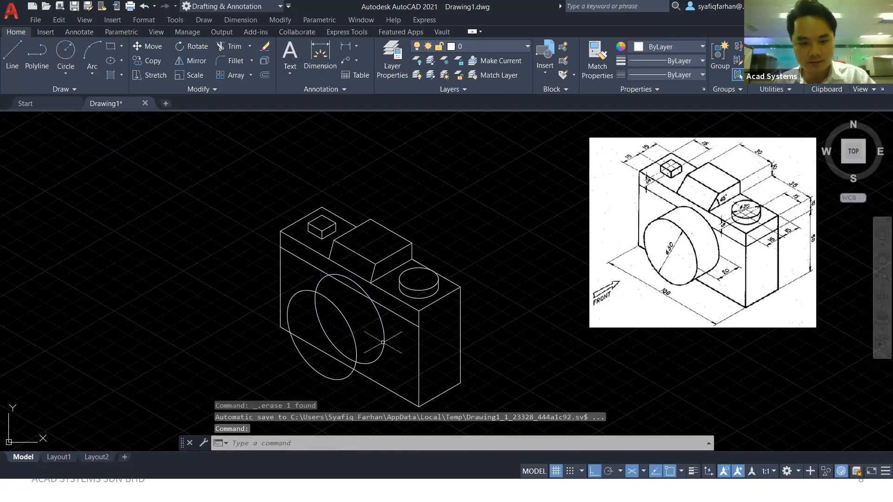
- Draw two lines joining the upper and lower outer edges of the front and rear lens circles
left_click(12, 54)
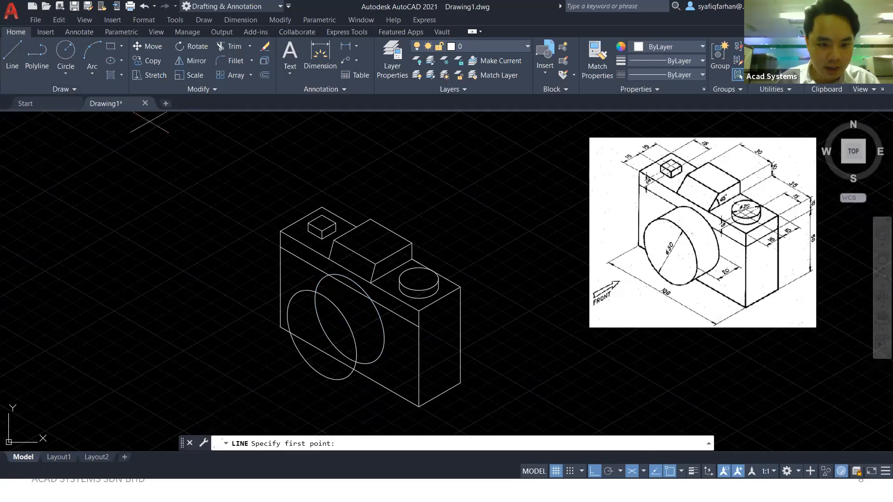
left_click(300, 291)
left_click(326, 276)
key("Escape")
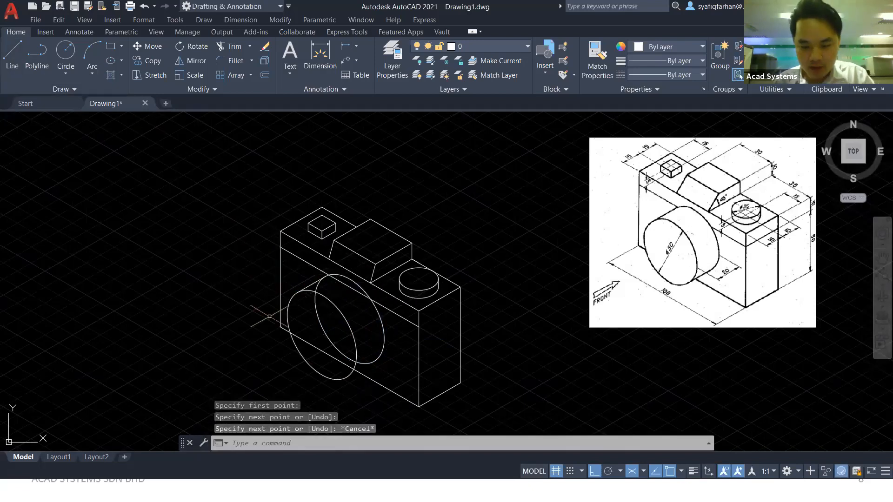
key("Return")
left_click(347, 378)
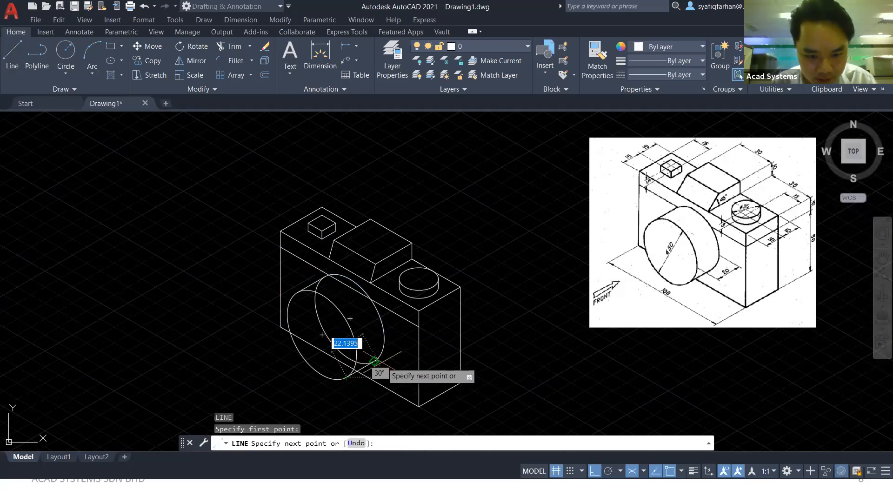
left_click(375, 361)
key("Escape")
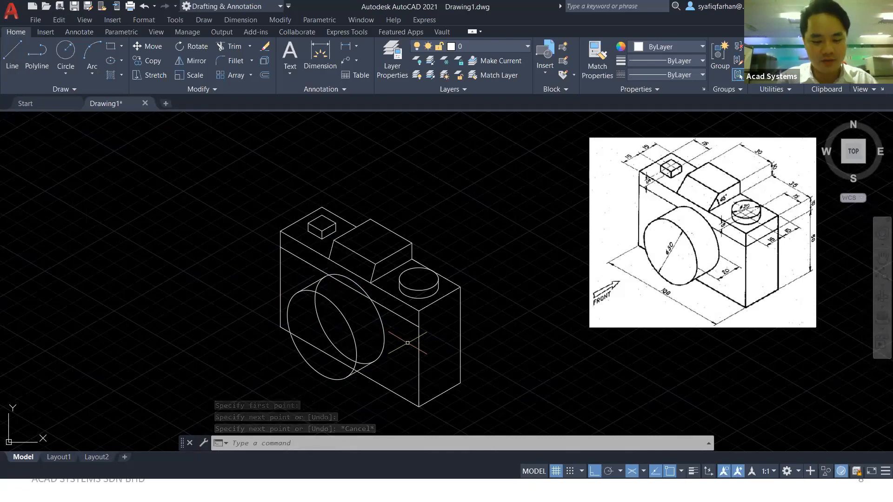
- Trim the body edges and rear circle portions hidden by the lens cylinder, and delete the leftover arc inside the front circle
type("trim")
key("Return")
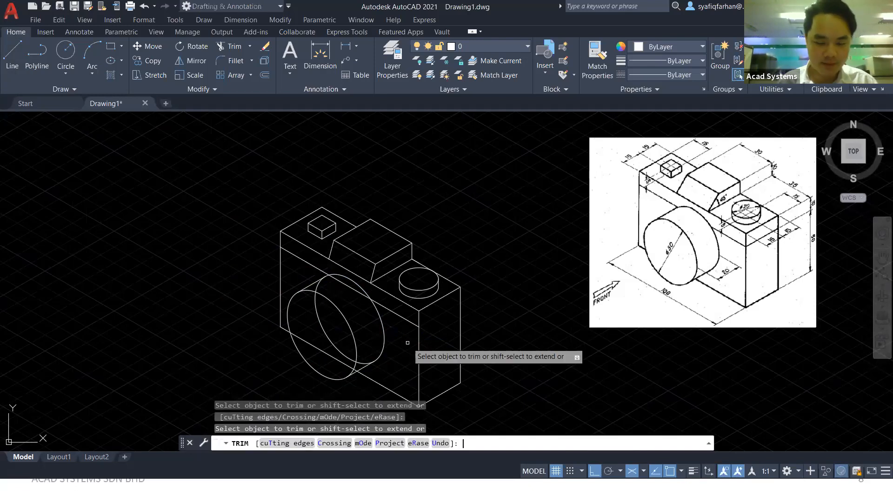
left_click(354, 296)
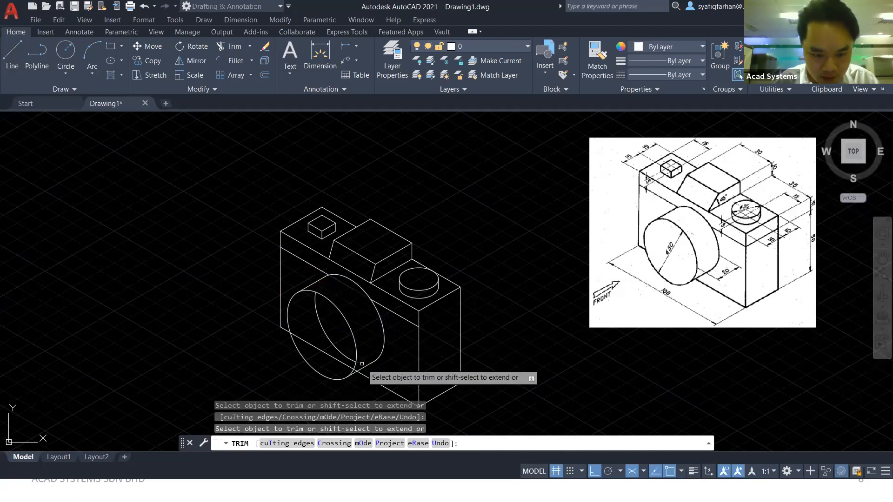
scroll(362, 364, "up", 6)
key("Escape")
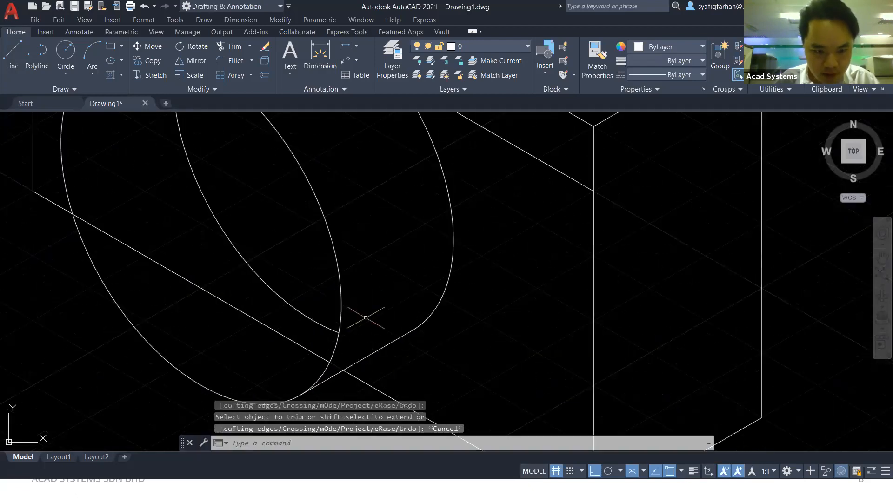
scroll(366, 318, "down", 2)
key("Return")
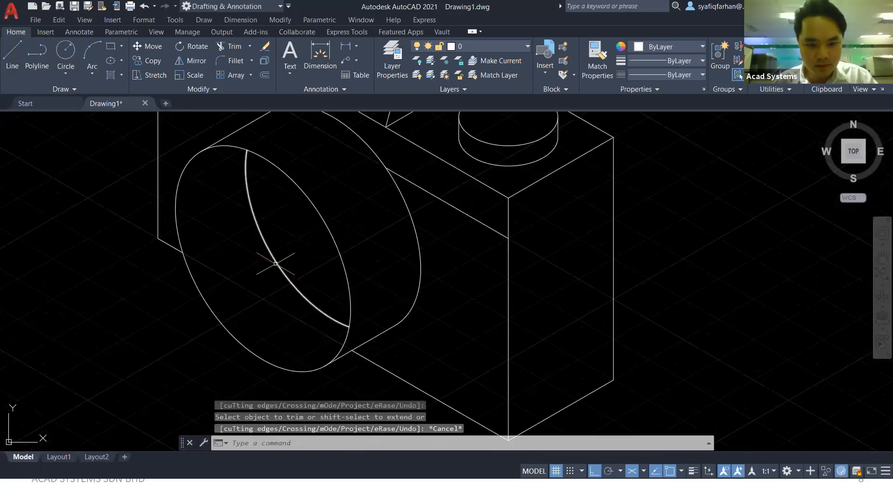
left_click(276, 263)
key("Delete")
scroll(367, 233, "down", 2)
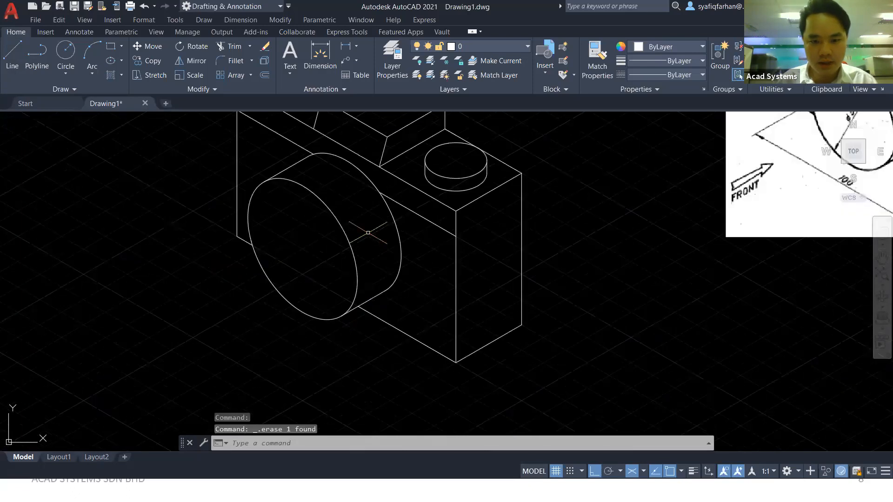
scroll(535, 236, "down", 2)
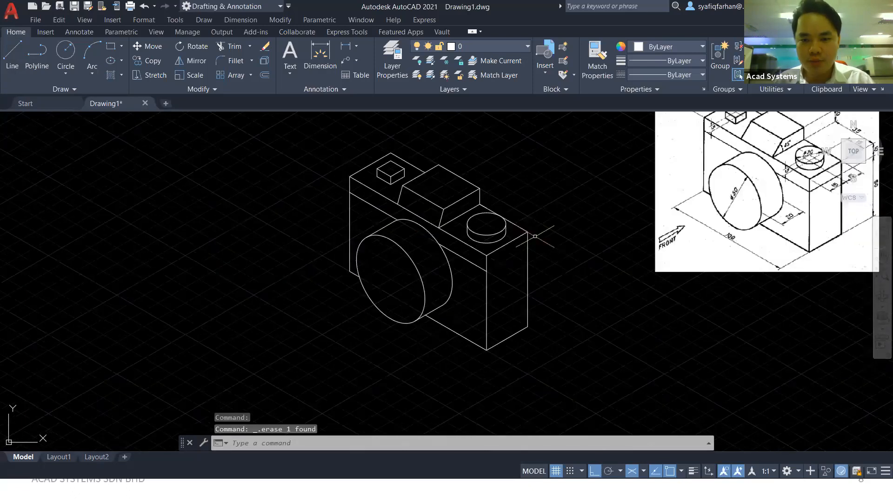
- Try a SOLID hatch on the two front-face areas beside the lens, and undo it
mouse_move(535, 236)
middle_mouse_down()
mouse_move(548, 229)
mouse_move(502, 244)
middle_mouse_up()
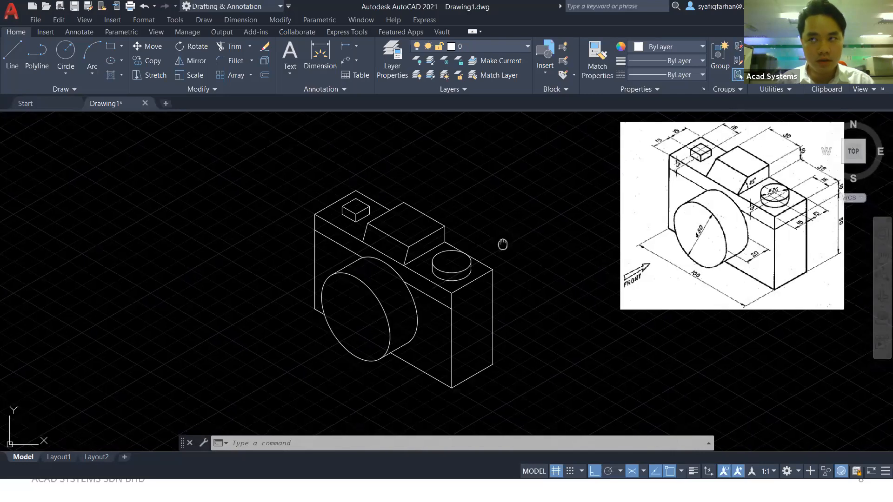
type("hatch")
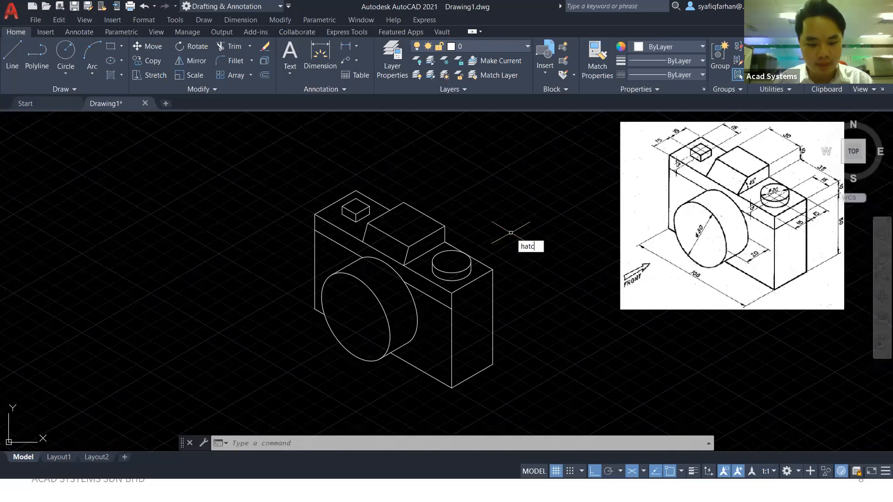
key("Return")
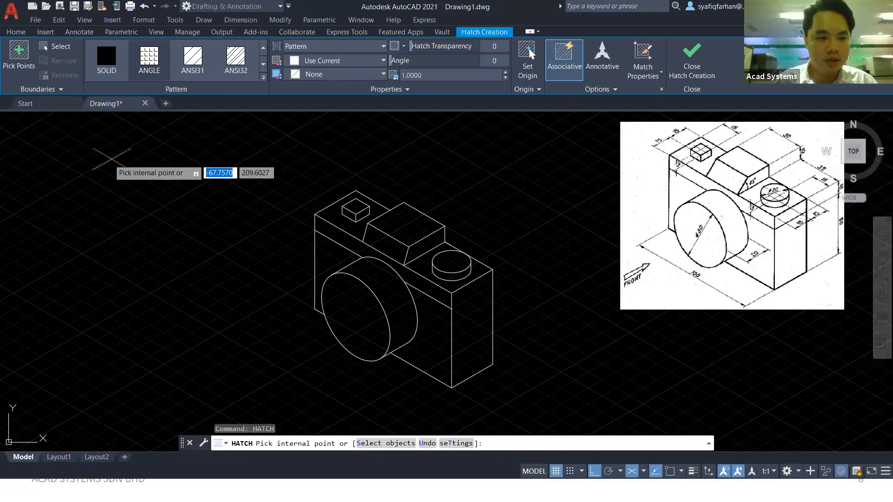
left_click(106, 63)
left_click(330, 257)
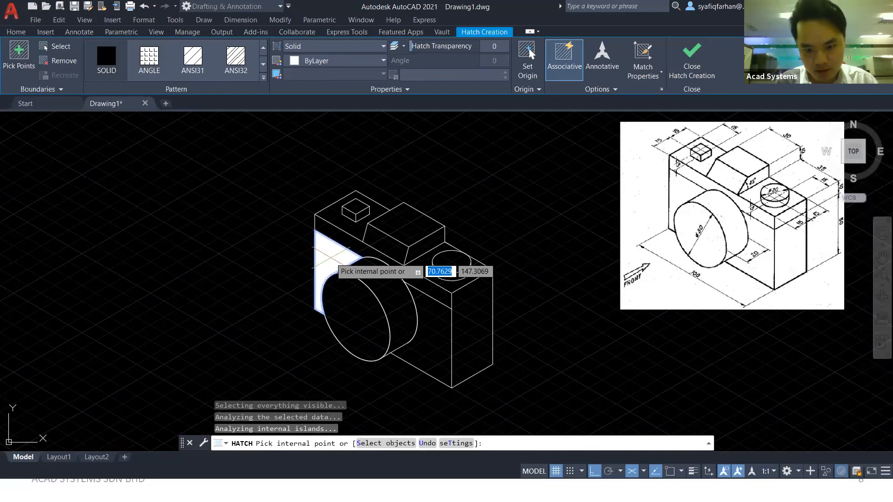
left_click(421, 333)
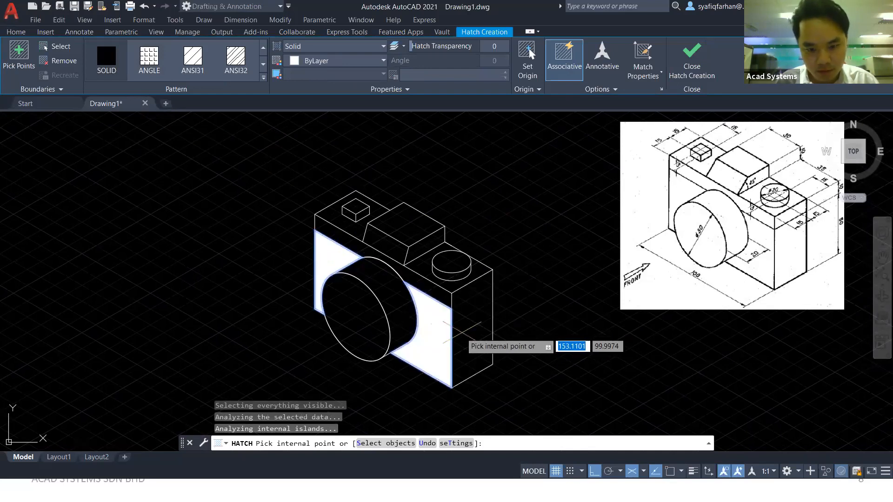
key("Escape")
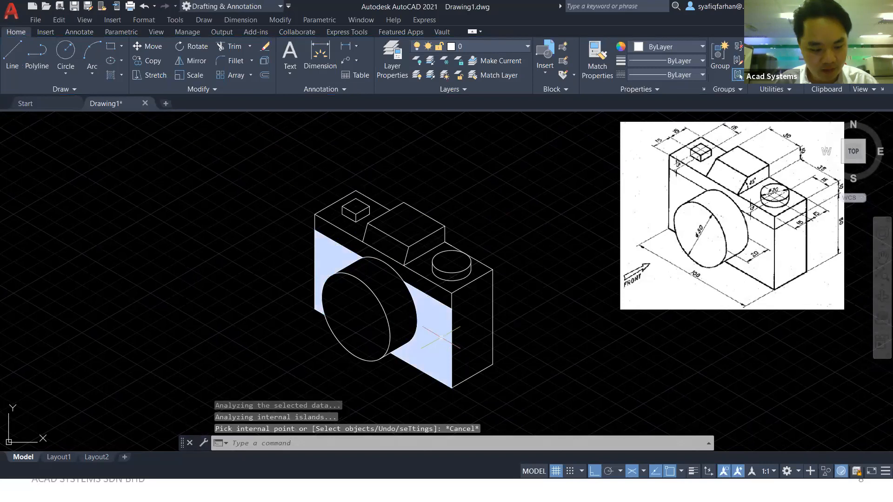
key("ctrl+z")
- Draw a 30-unit line at 30° across the side face from the front band line's corner end
left_click(18, 58)
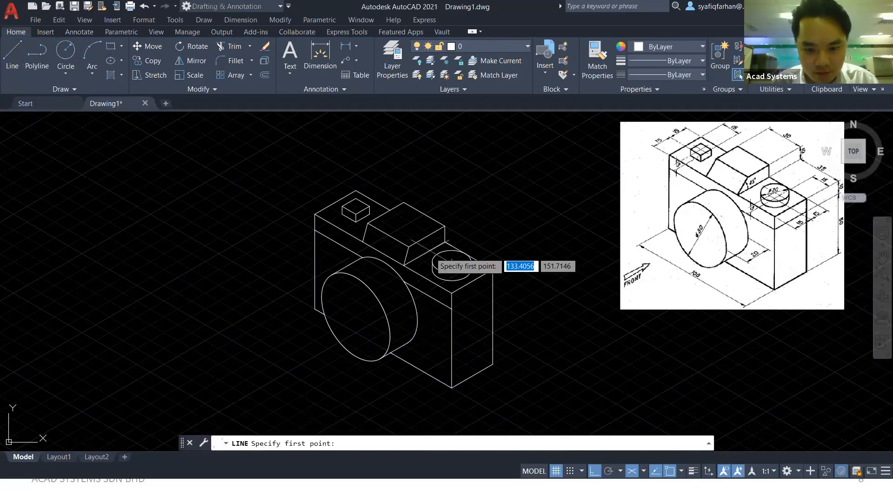
left_click(451, 308)
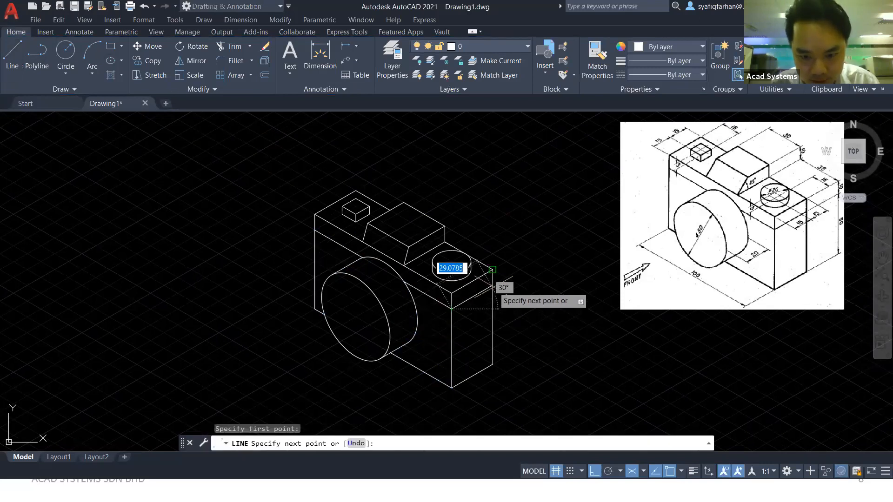
type("30")
key("Return")
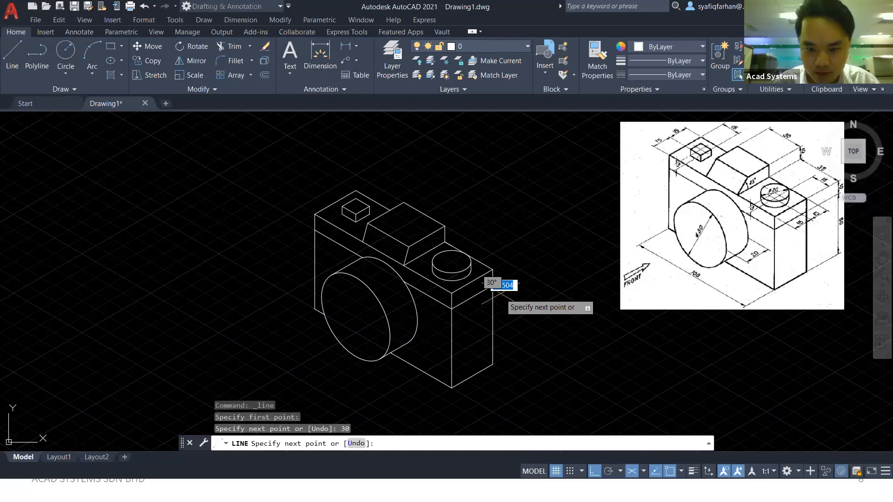
key("Escape")
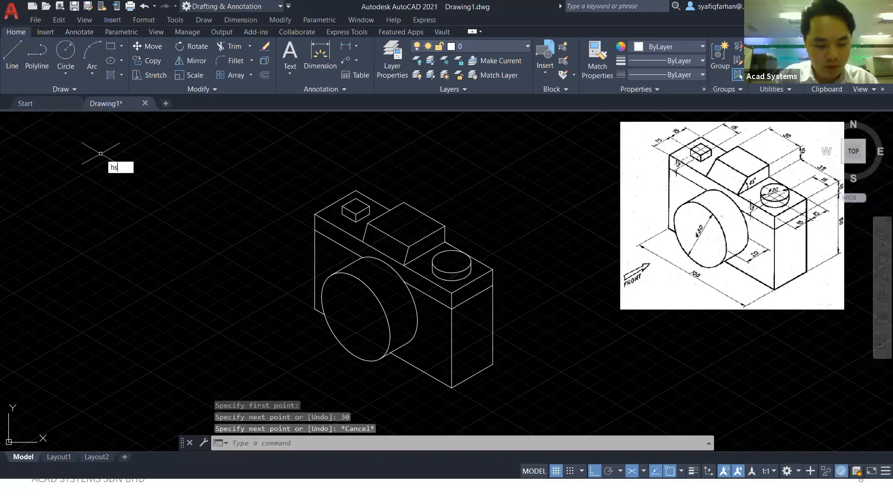
- Fill the front-face areas on both sides of the lens and the lower side face with a SOLID hatch
type("hatch")
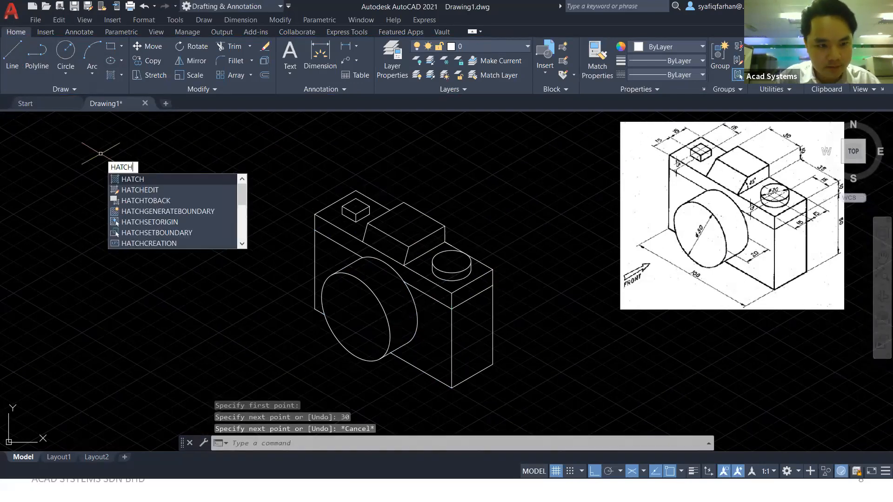
key("Return")
left_click(321, 259)
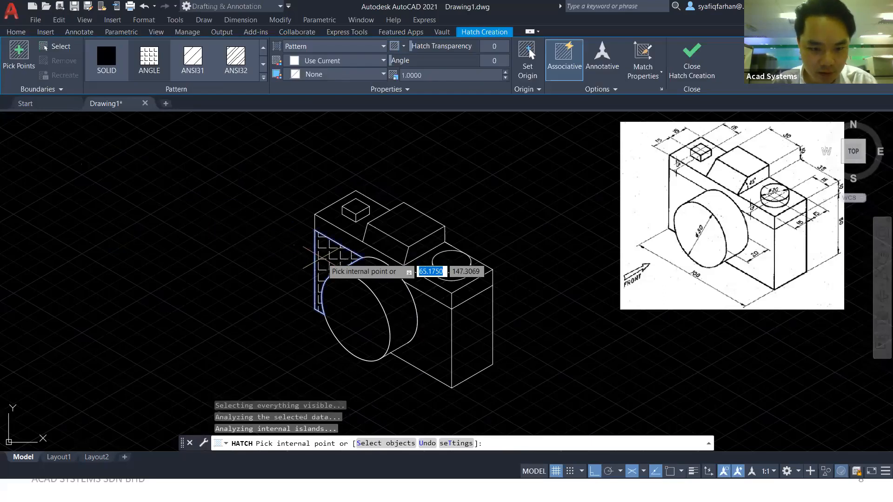
left_click(113, 77)
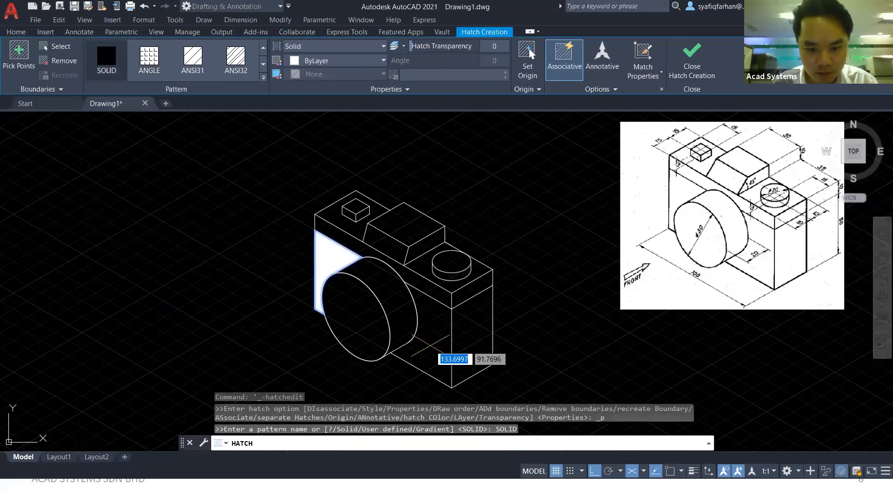
left_click(428, 344)
left_click(478, 335)
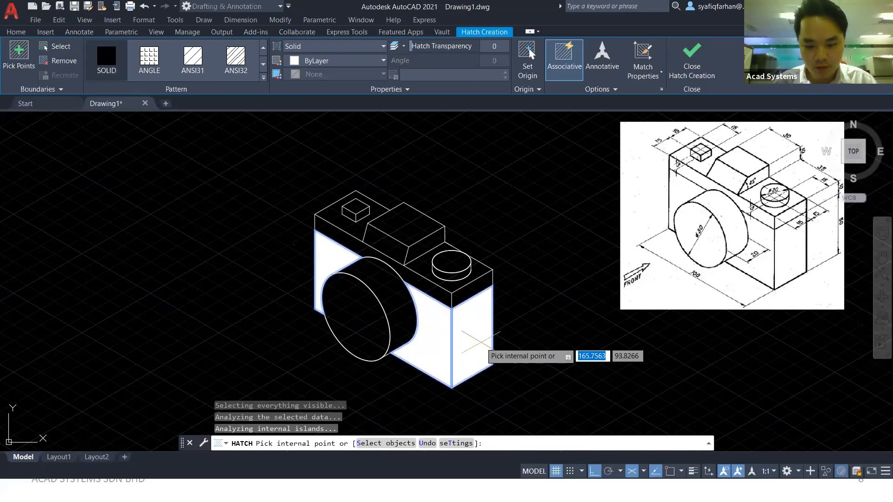
key("Return")
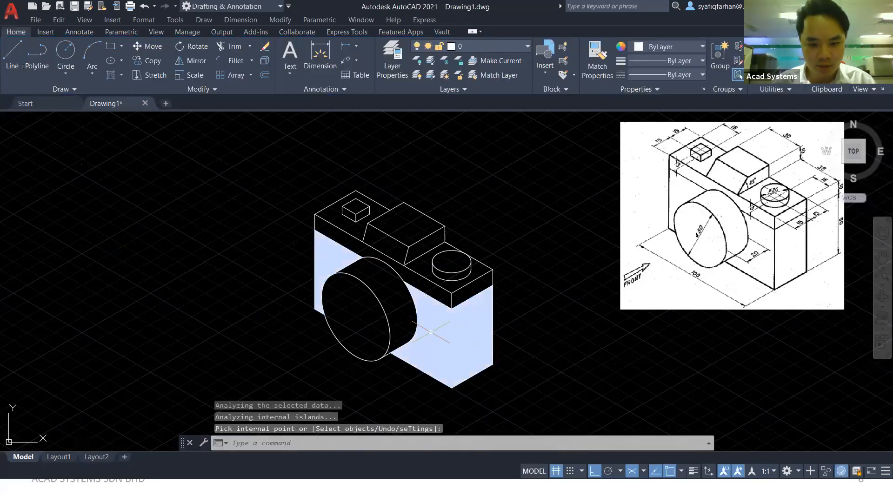
- Set the colour of the camera body's solid hatch to Blue in its properties
left_click(443, 333)
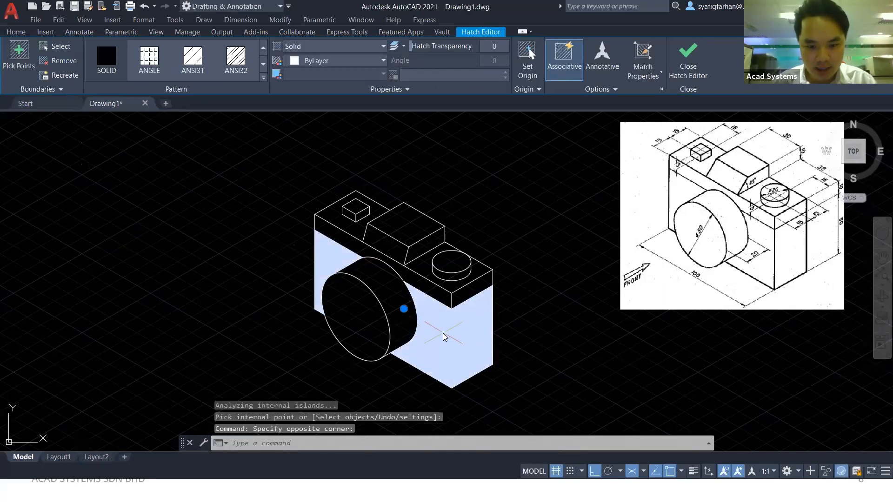
right_click(444, 335)
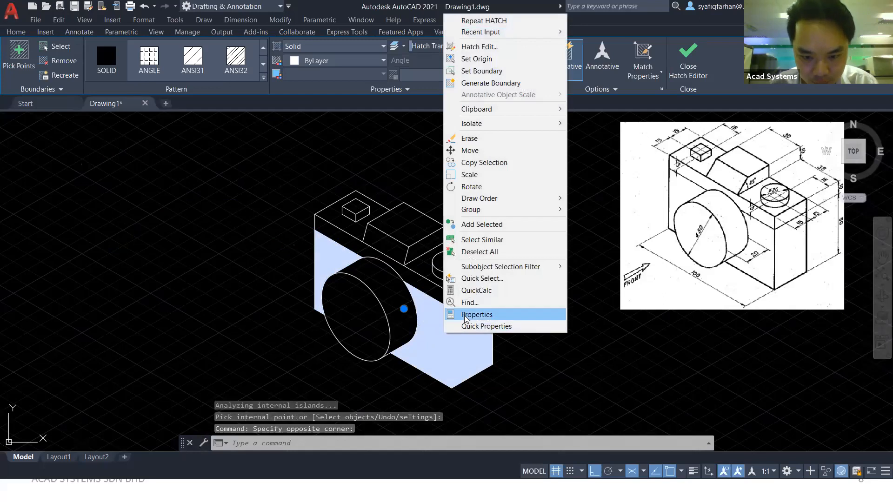
left_click(464, 315)
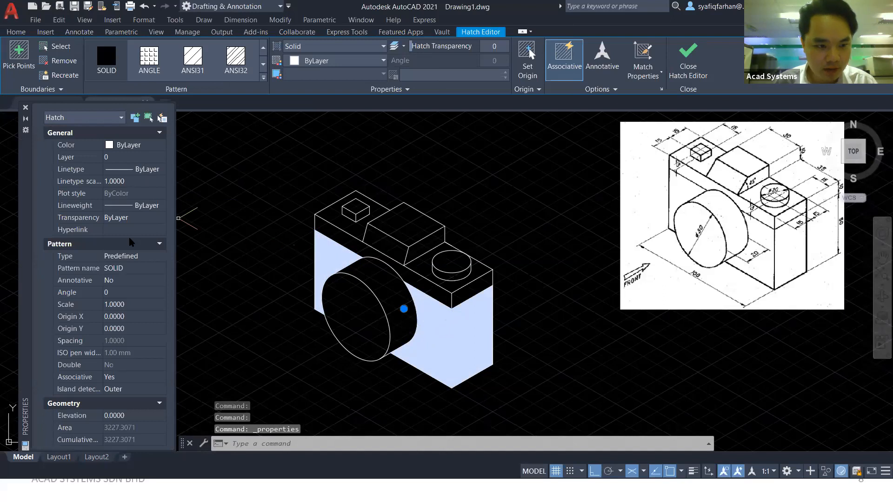
left_click(135, 144)
left_click(122, 217)
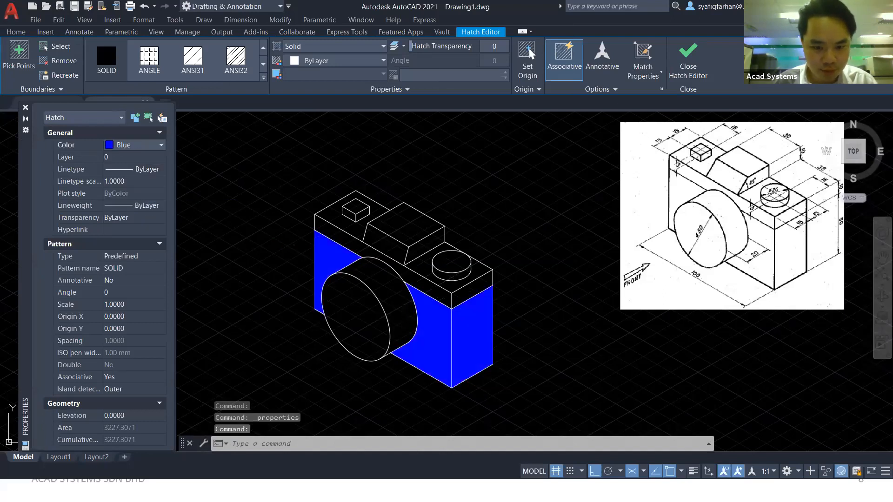
key("Escape")
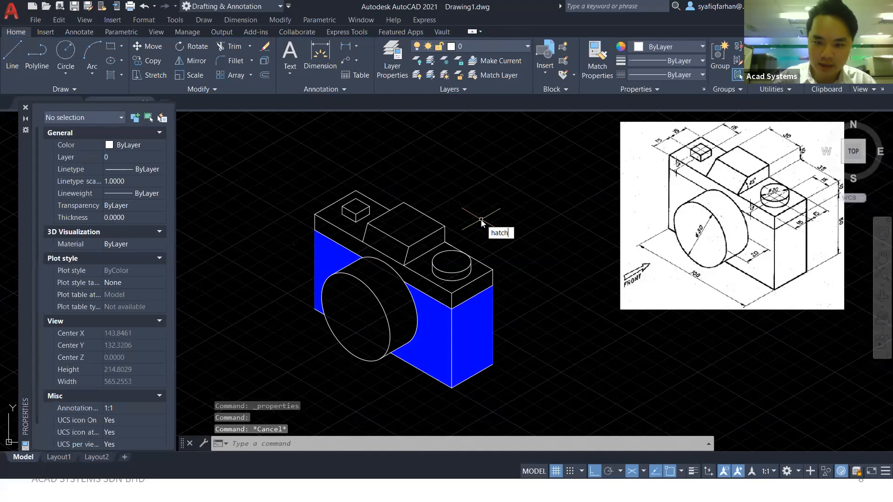
- Fill the camera's upper front and side bands and the top face around its raised parts with a SOLID hatch
key("Return")
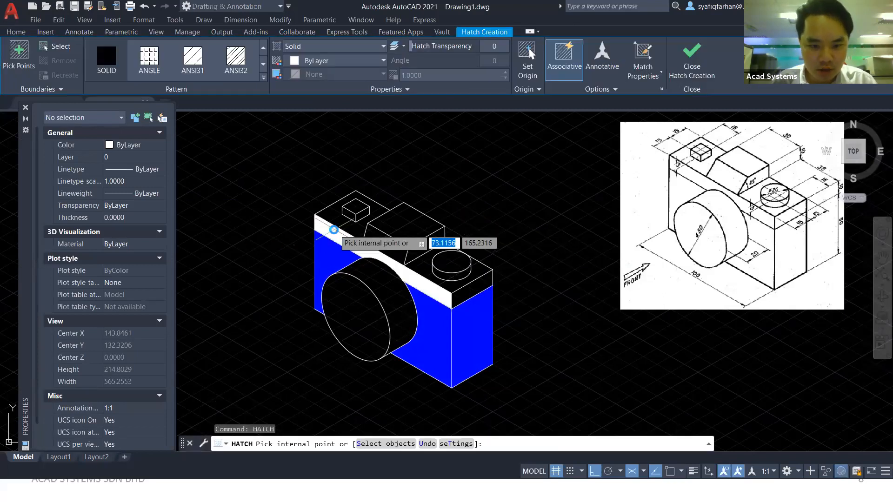
left_click(334, 230)
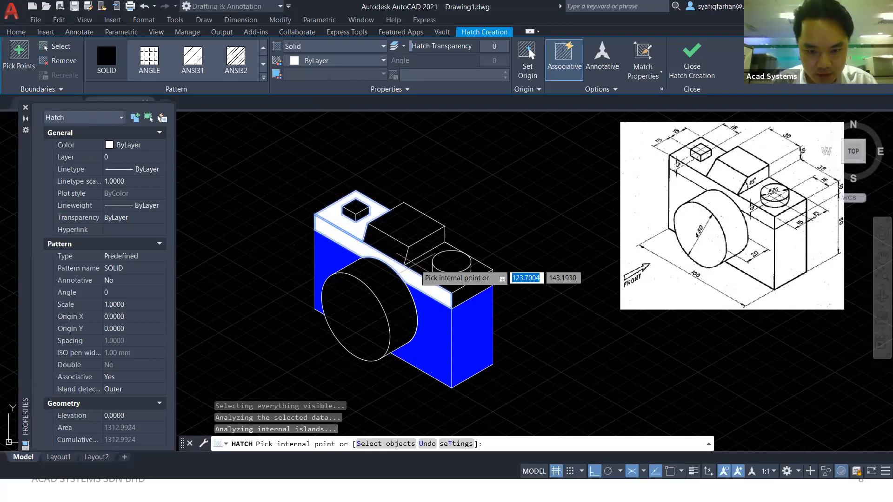
left_click(441, 285)
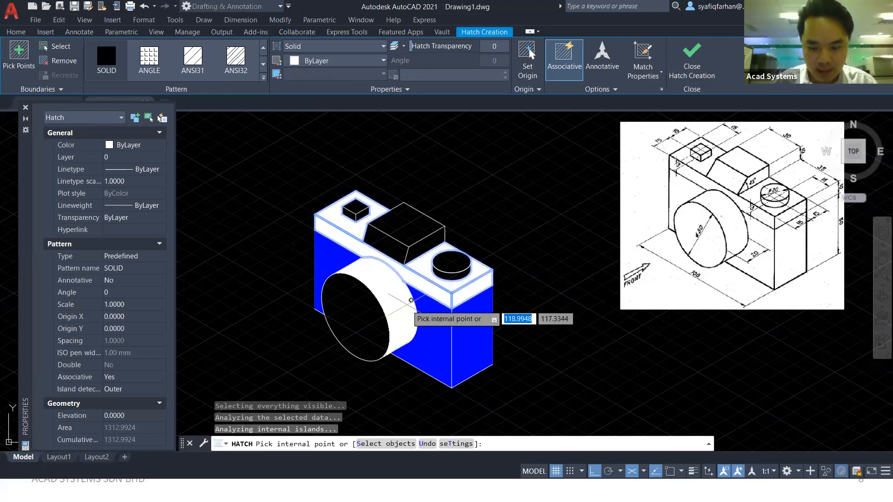
key("Return")
- Set the colour of the upper band and top face hatch to index colour 16
left_click(428, 285)
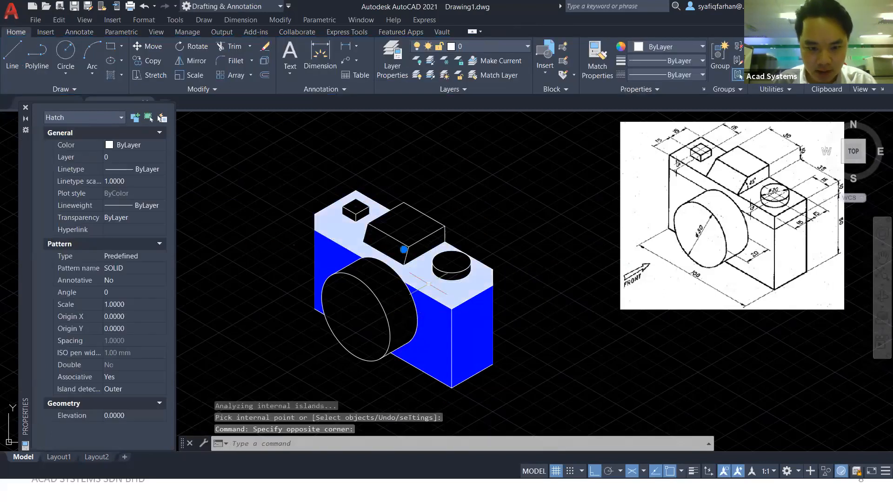
left_click(158, 145)
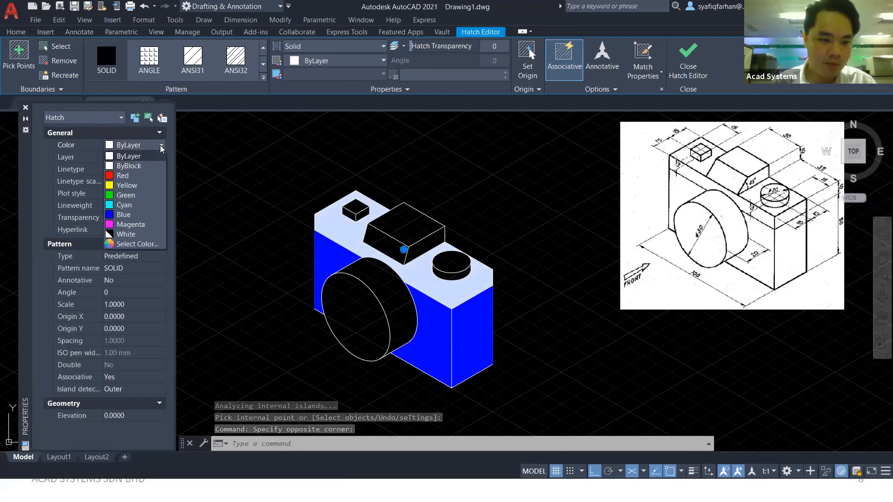
left_click(149, 246)
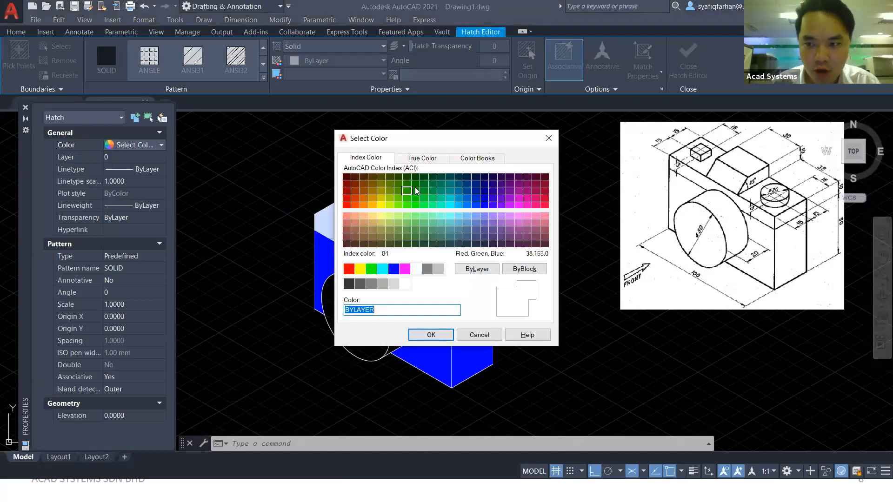
left_click(347, 184)
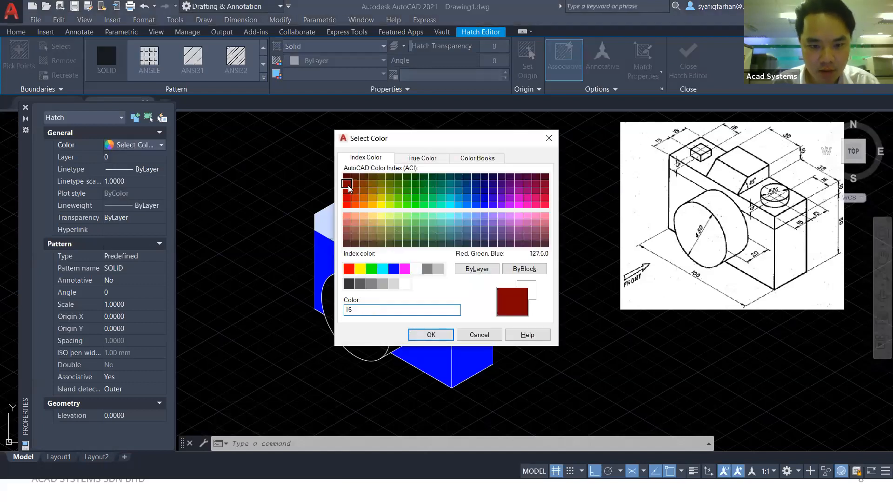
left_click(431, 335)
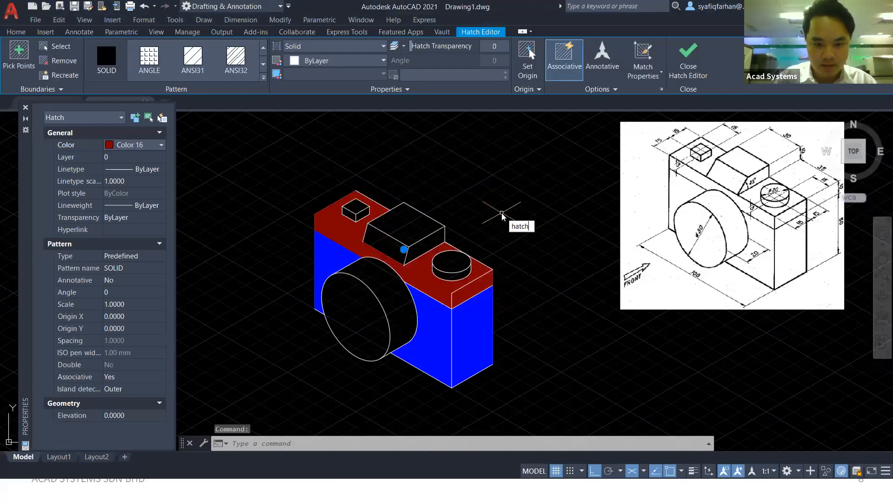
- Fill the lens's front face and cylindrical side with a SOLID hatch and set its colour to Yellow
key("Return")
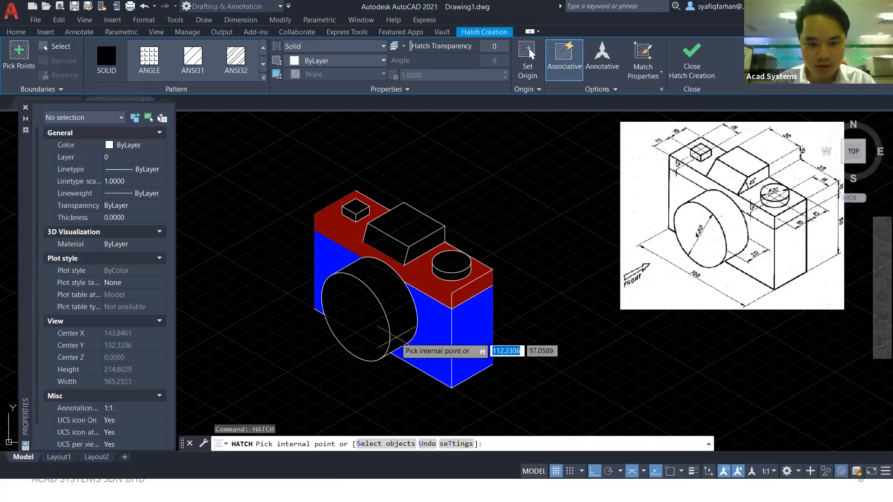
left_click(386, 292)
left_click(358, 311)
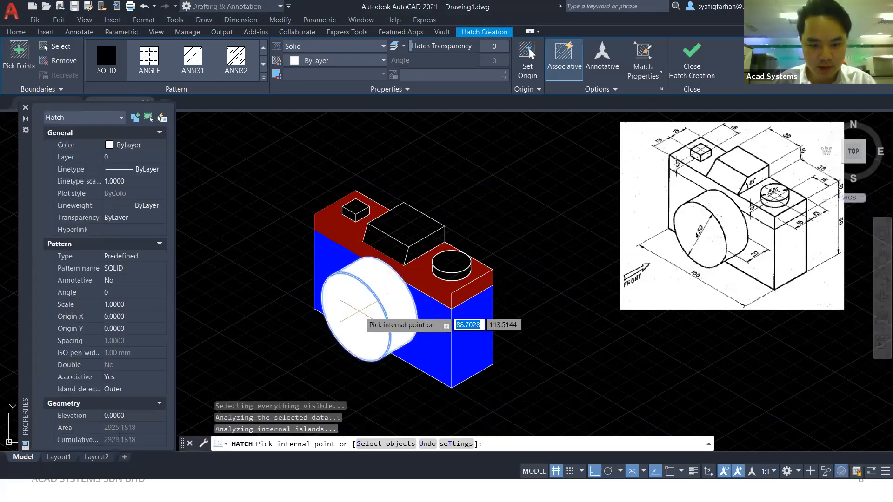
key("Return")
left_click(372, 312)
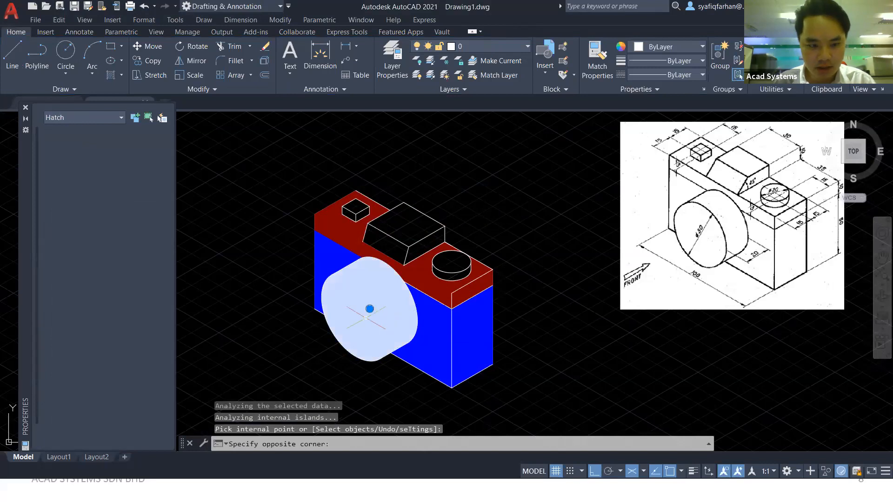
left_click(161, 145)
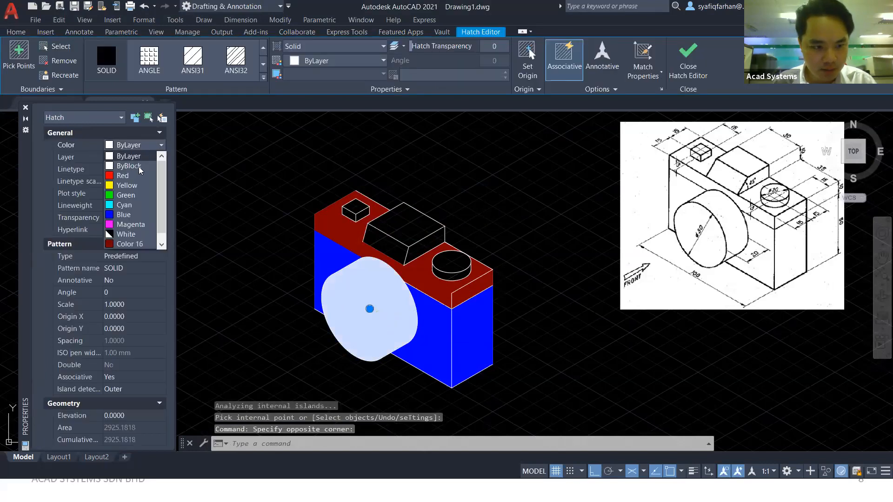
left_click(130, 186)
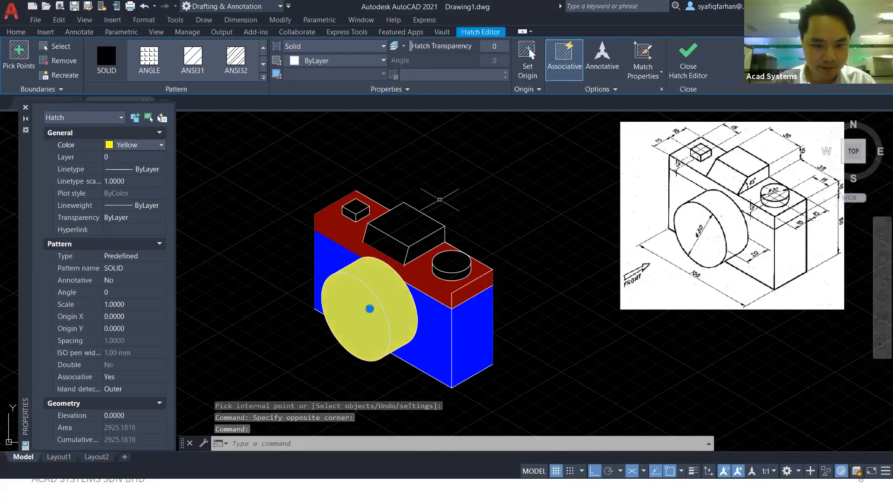
- Fill all visible faces of the small square button on the top face with a SOLID hatch
type("ha")
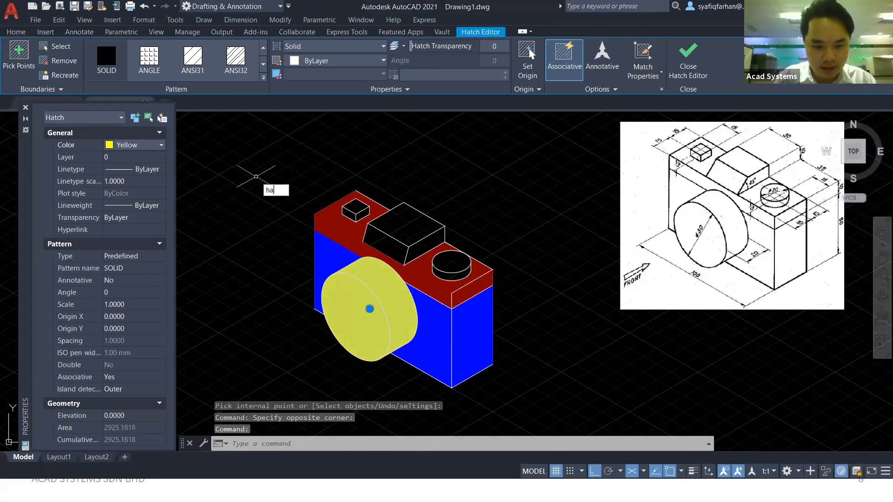
type("tch")
key("Return")
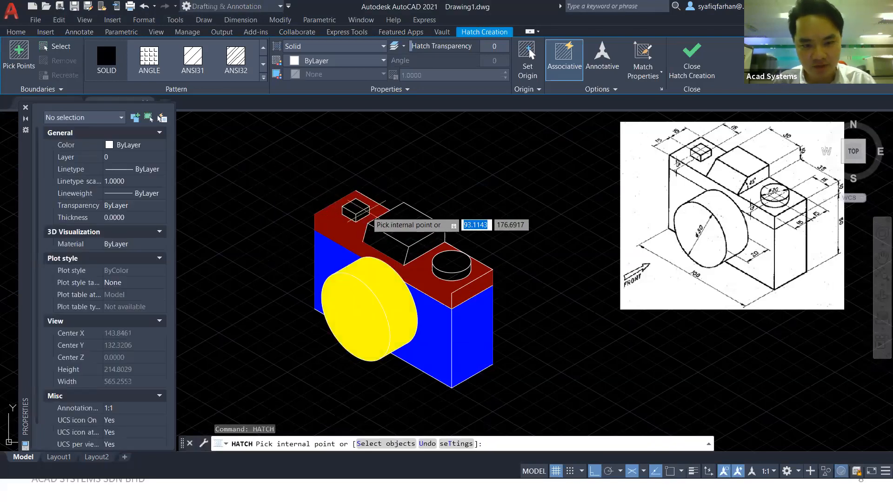
left_click(356, 211)
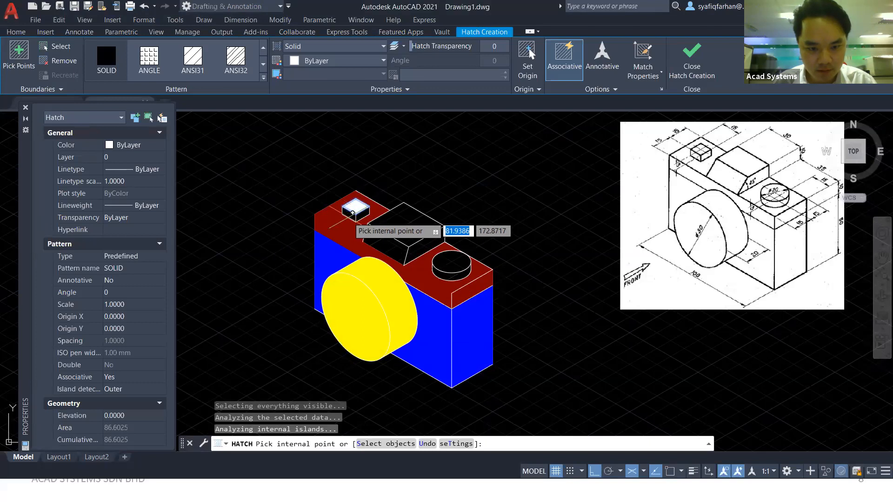
left_click(363, 213)
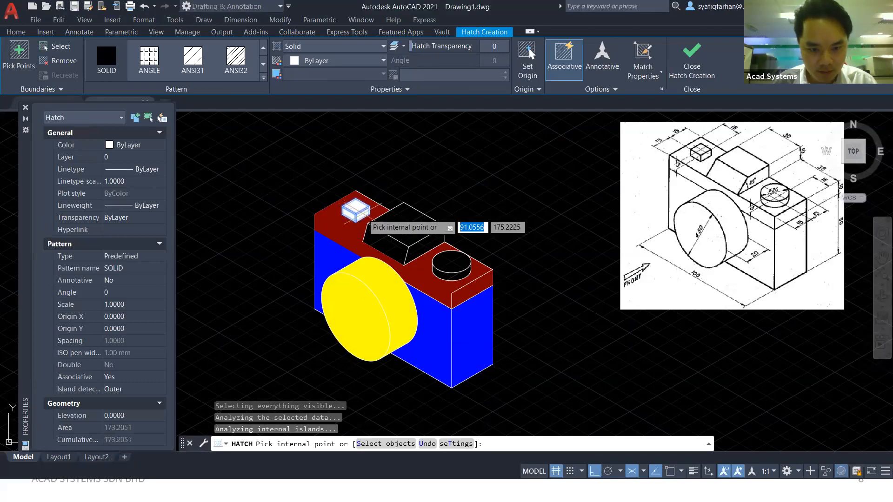
key("Return")
- Set the colour of the small square button's hatch to index colour 212
left_click(356, 211)
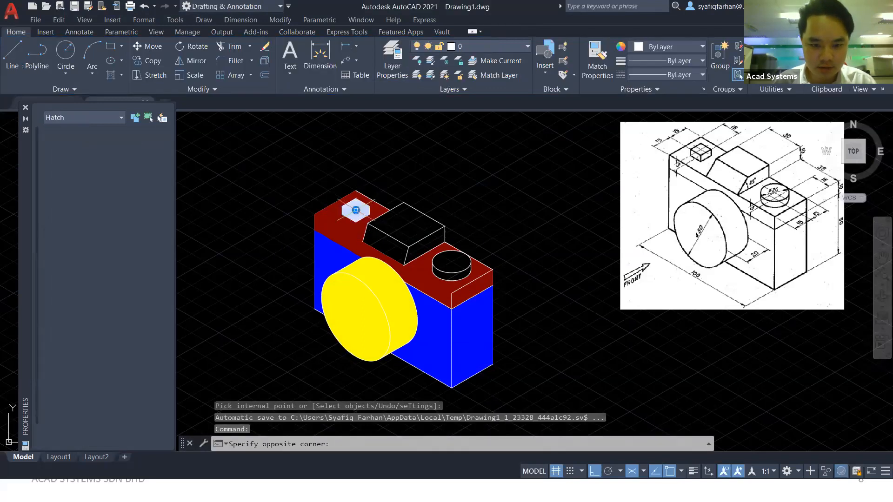
left_click(134, 147)
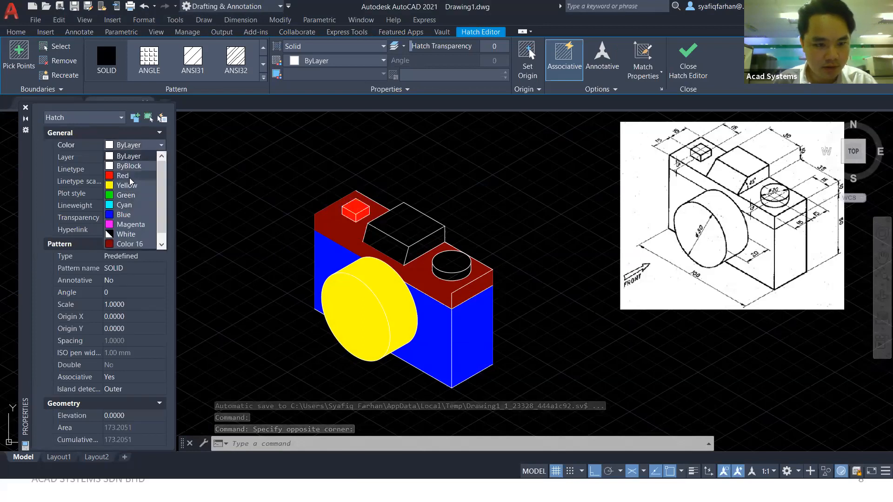
scroll(133, 238, "down", 2)
left_click(130, 243)
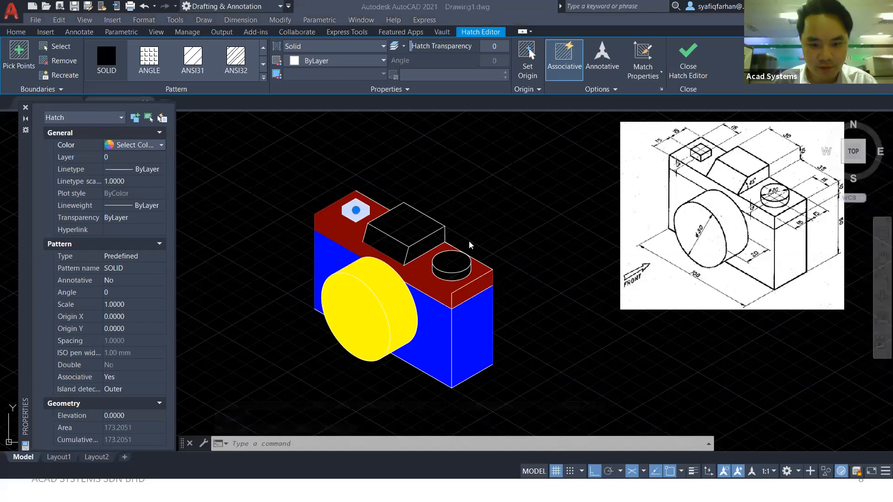
type("212")
left_click(444, 336)
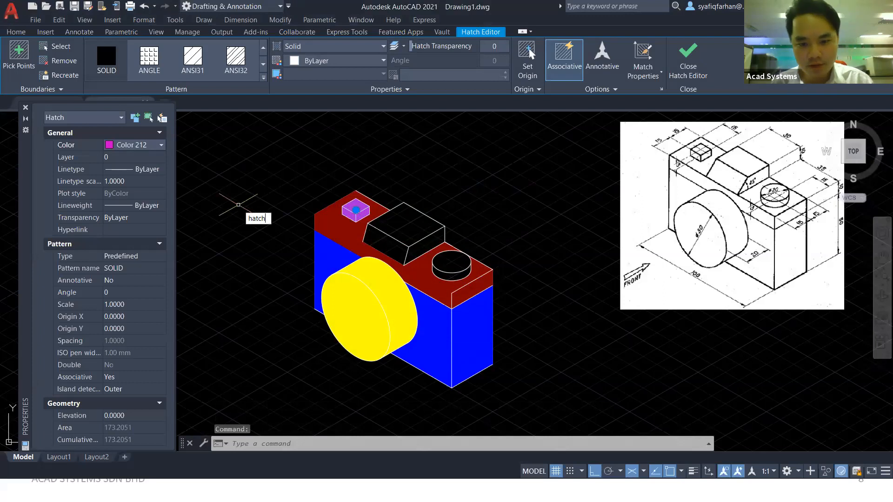
- Fill the faces of the raised viewfinder block with a SOLID hatch and set its colour to Green
key("Return")
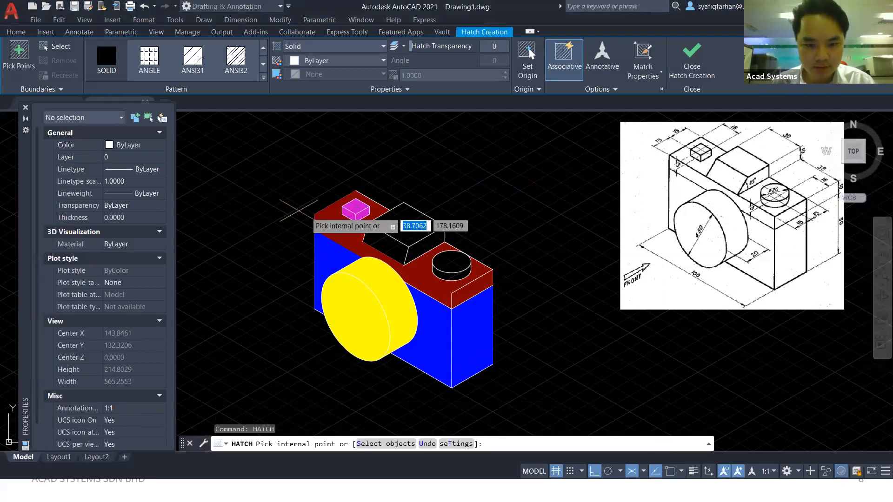
left_click(386, 235)
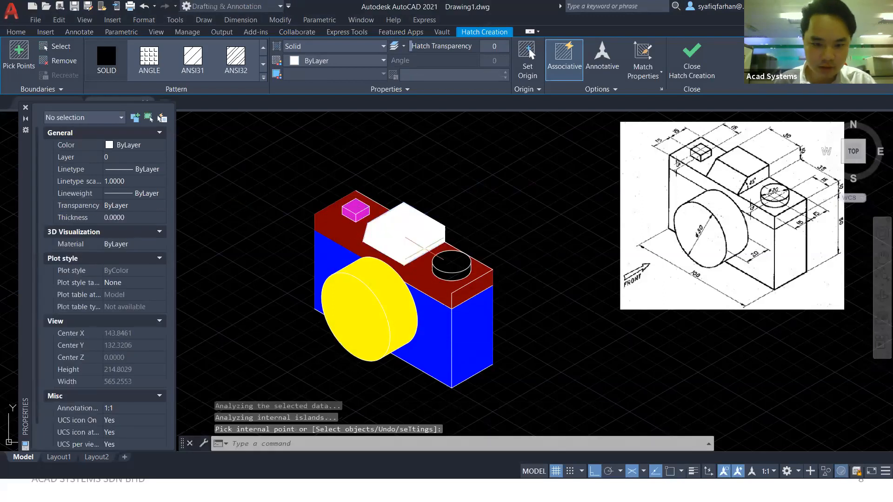
key("Return")
left_click(418, 242)
left_click(226, 214)
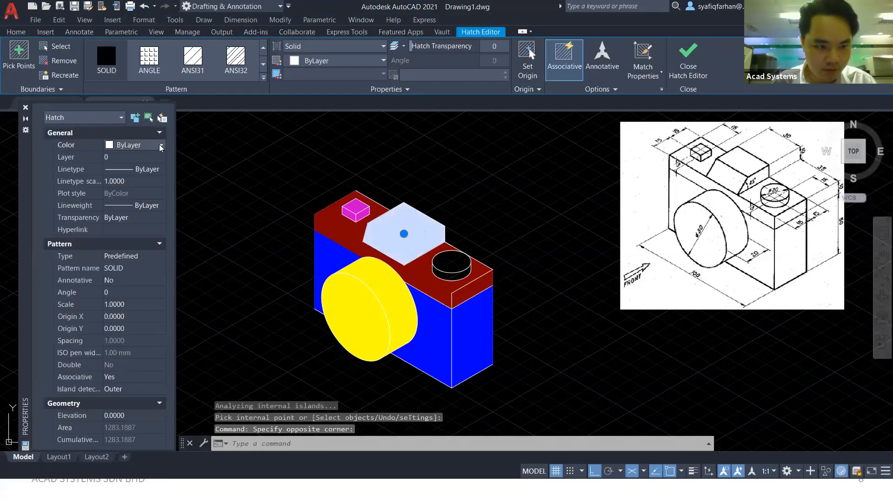
left_click(140, 144)
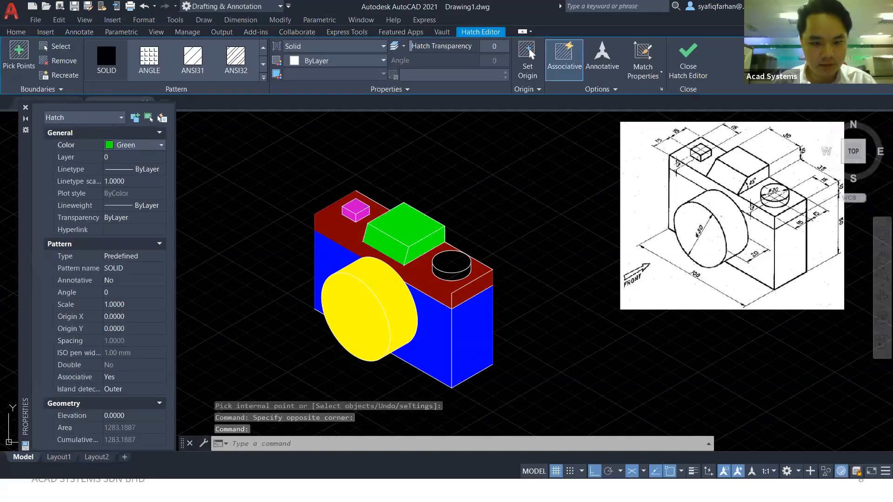
- Fill the top and side of the round button with a SOLID hatch and set its colour to Cyan
key("Return")
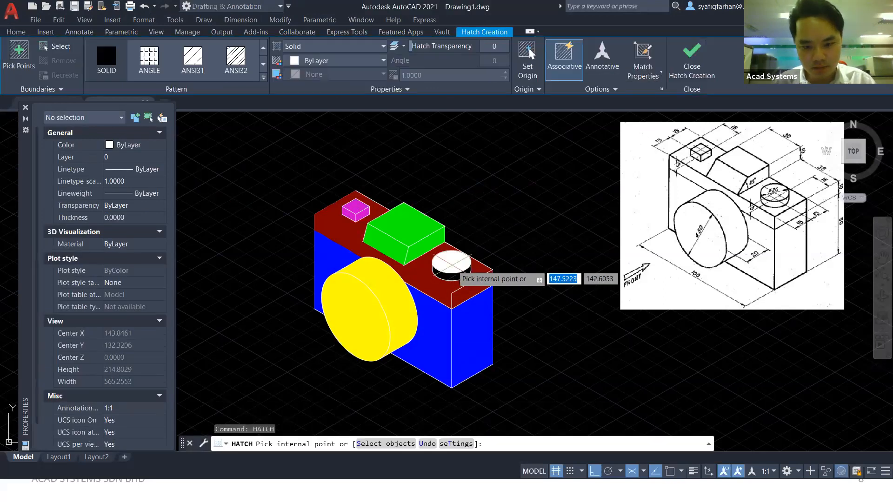
left_click(451, 263)
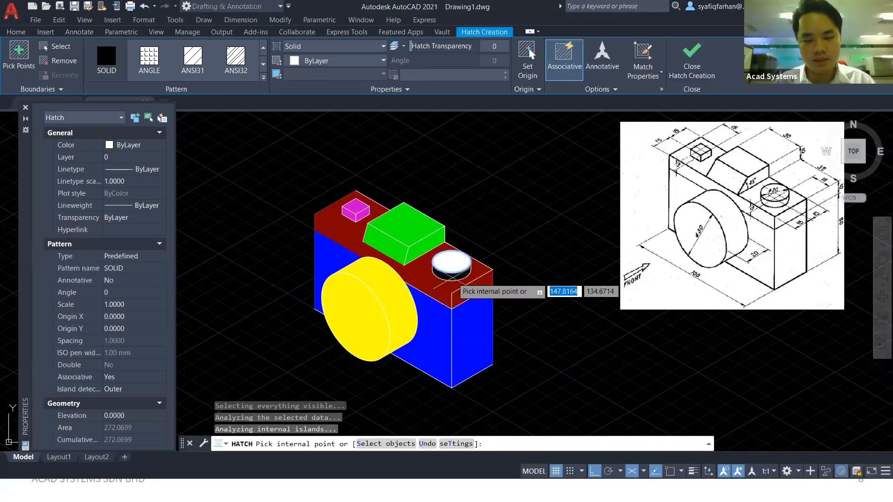
key("Return")
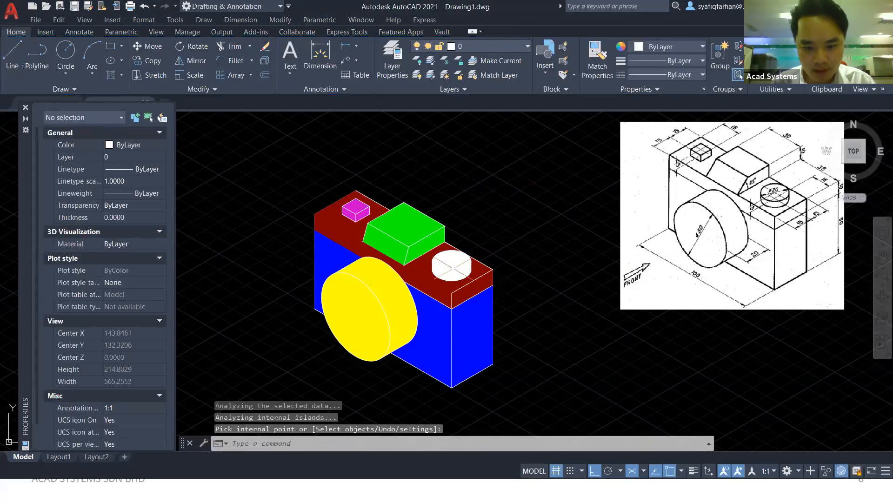
left_click(451, 265)
left_click(162, 145)
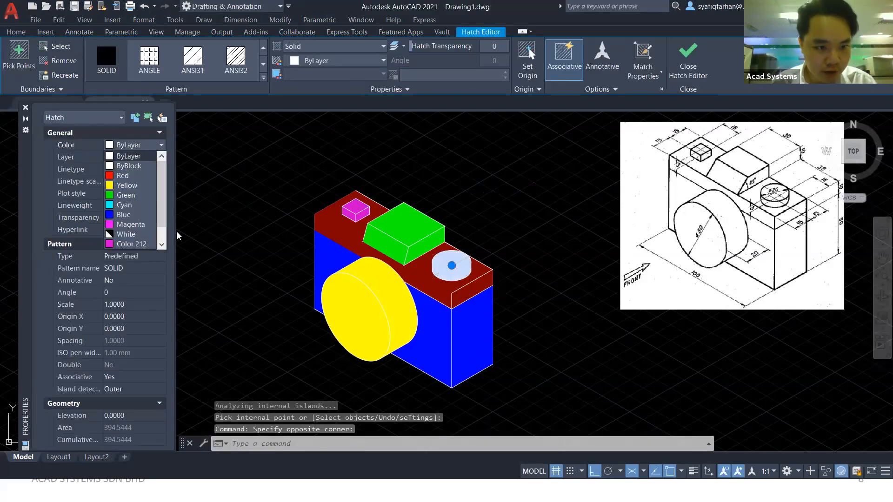
left_click(132, 207)
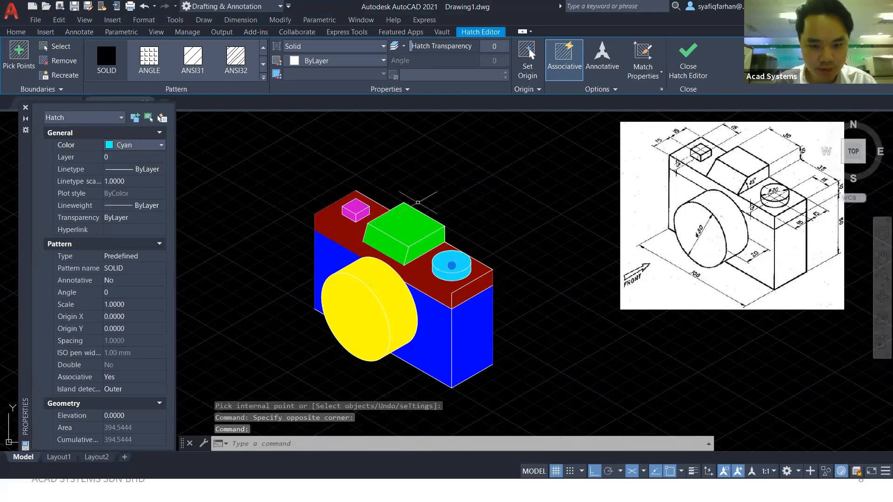
key("Escape")
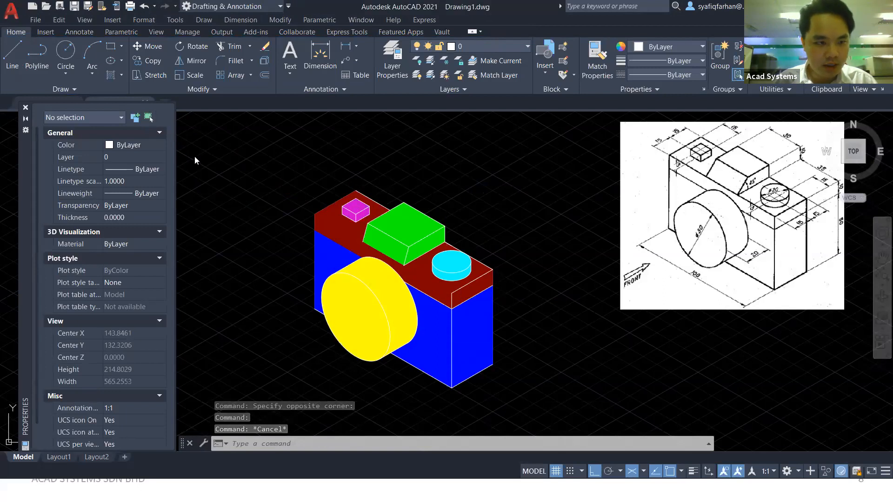
- Add an aligned dimension along the short left edge of the camera's dark red top face
left_click(26, 110)
mouse_move(523, 195)
middle_mouse_down()
mouse_move(502, 210)
mouse_move(501, 197)
middle_mouse_up()
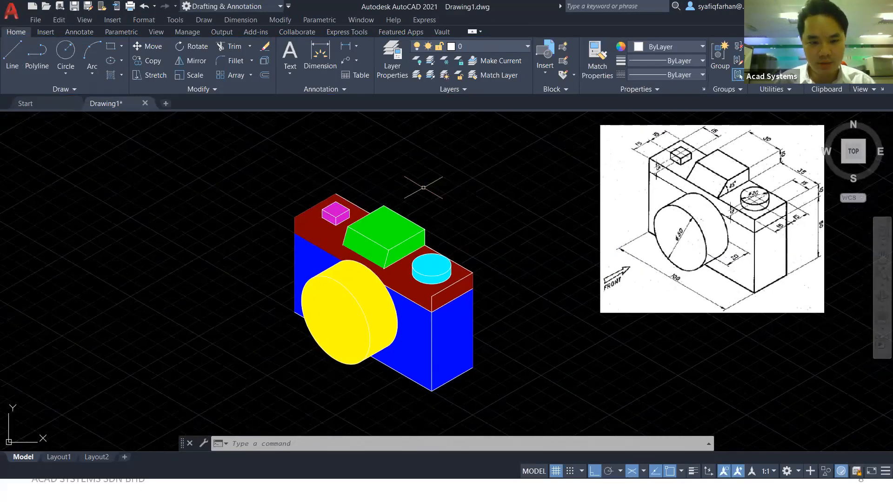
left_click(85, 32)
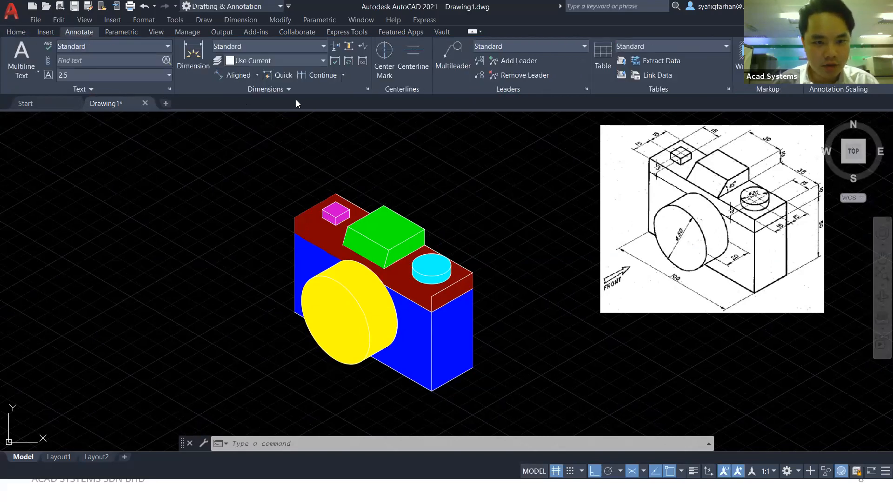
left_click(255, 76)
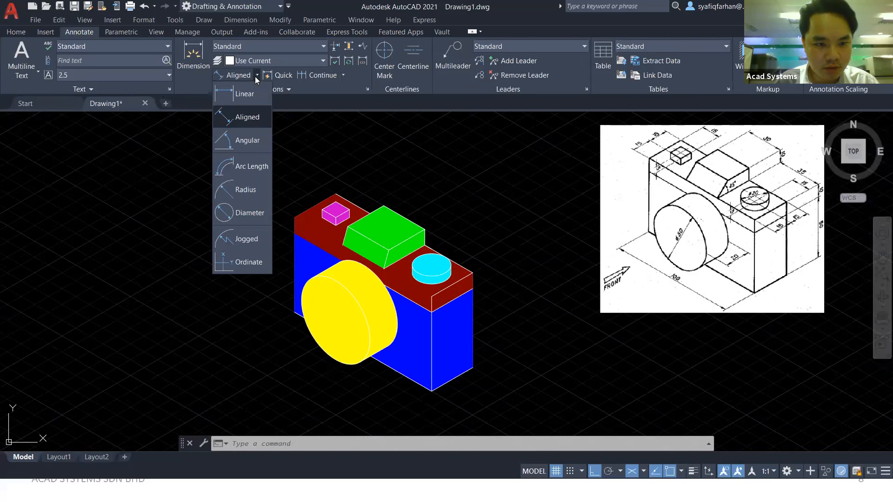
left_click(242, 117)
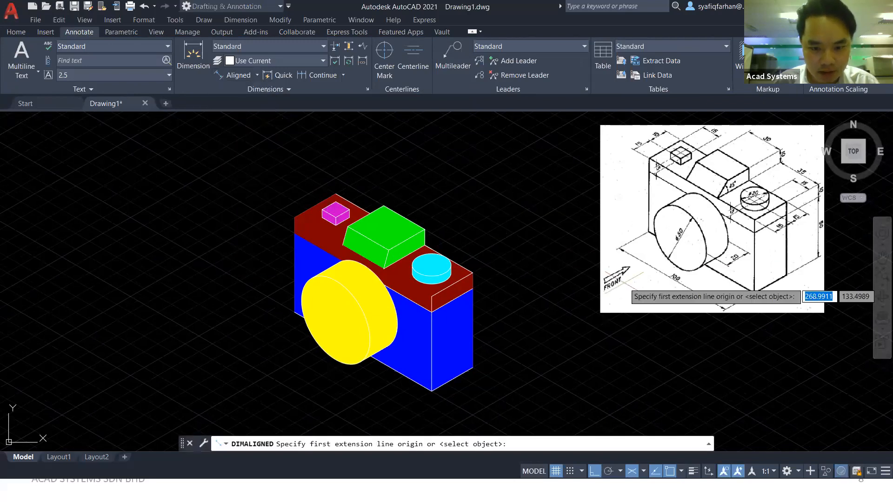
left_click(295, 218)
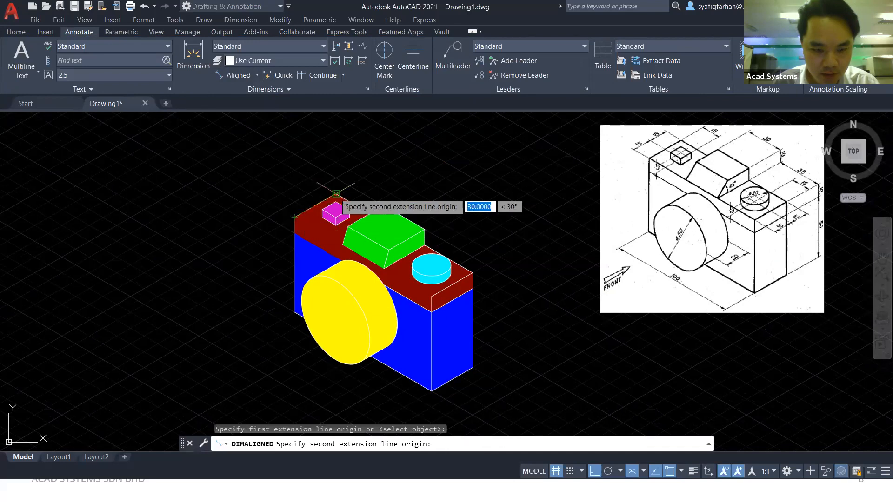
left_click(335, 194)
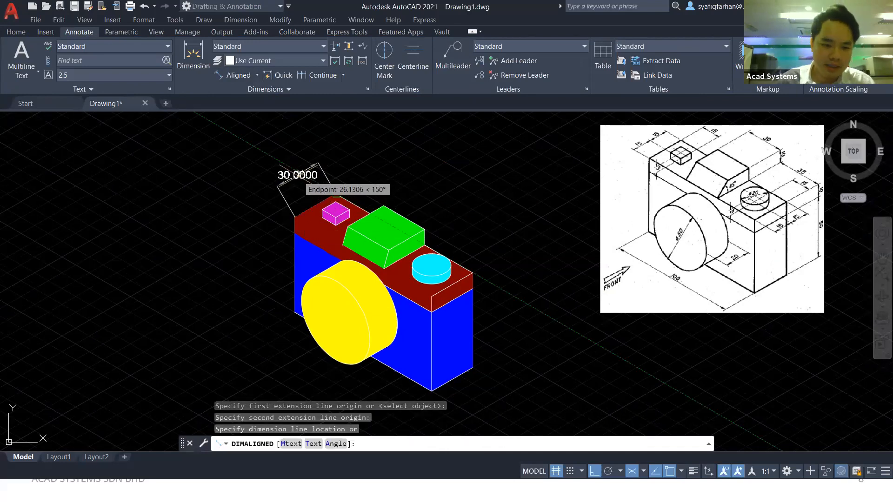
left_click(298, 176)
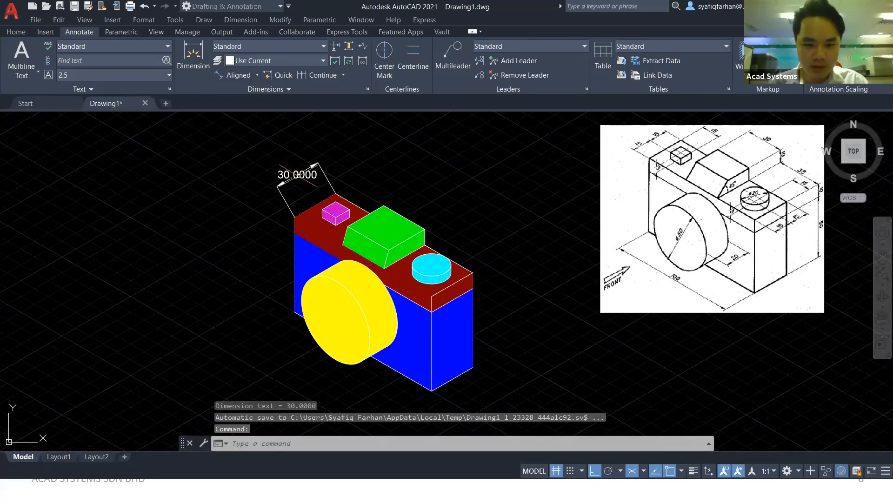
- Add an aligned dimension for the full height of the camera body, placed to the left of its vertical edge
key("Return")
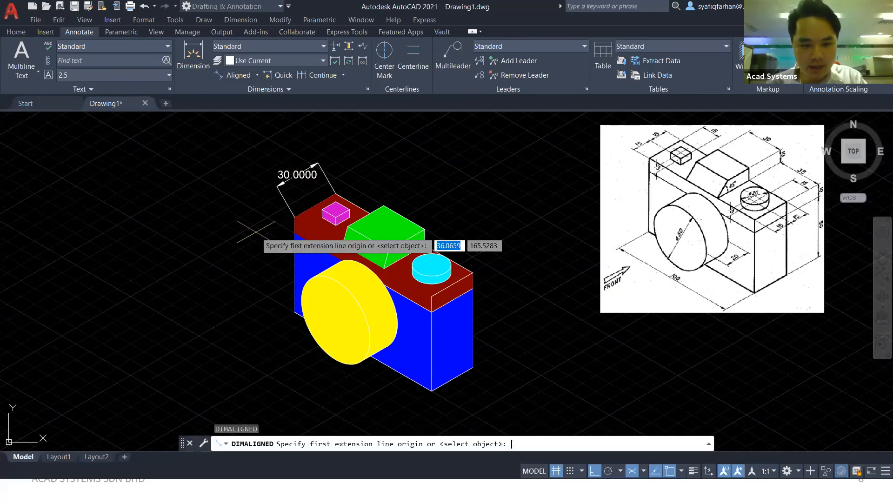
left_click(295, 217)
left_click(294, 311)
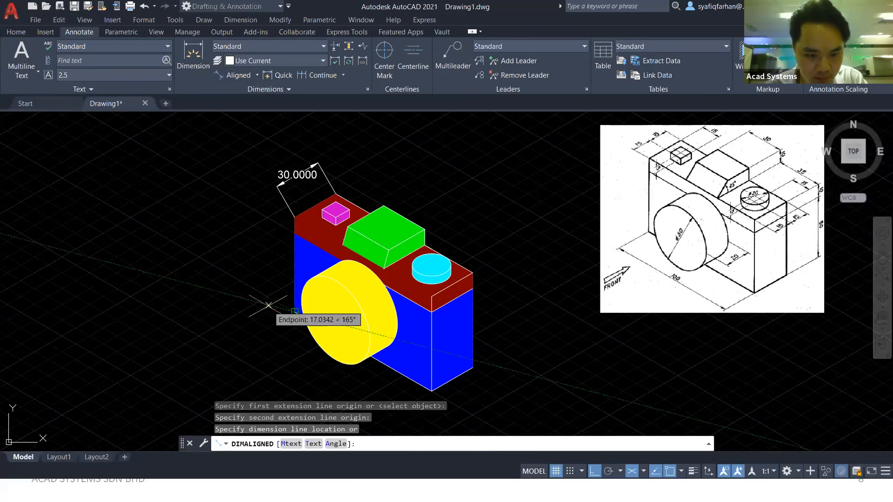
left_click(229, 301)
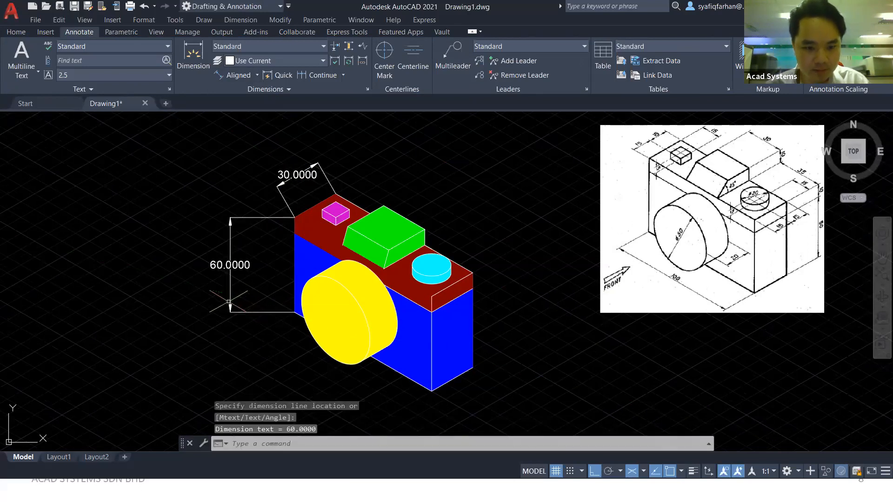
- Add an aligned dimension along the rear upper edge of the green viewfinder block
key("Return")
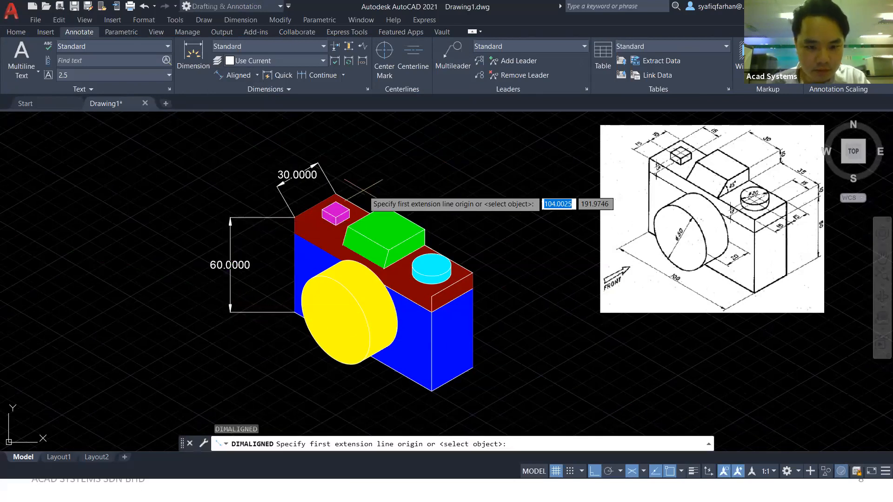
left_click(384, 205)
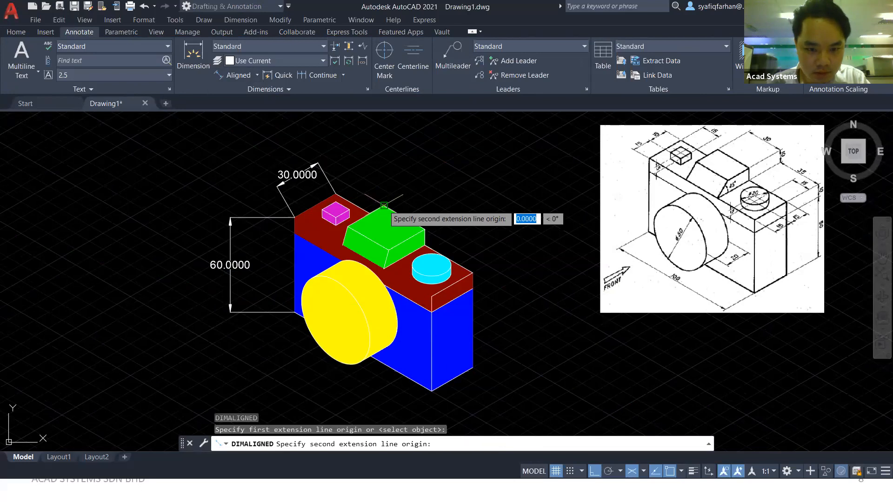
left_click(425, 229)
left_click(461, 208)
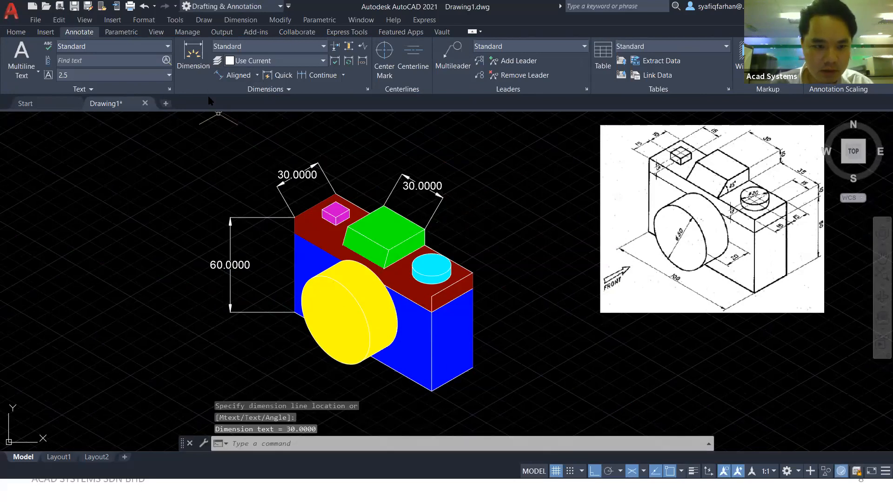
- Add a multileader reading R10 that points to the centre of the round button's top
left_click(452, 64)
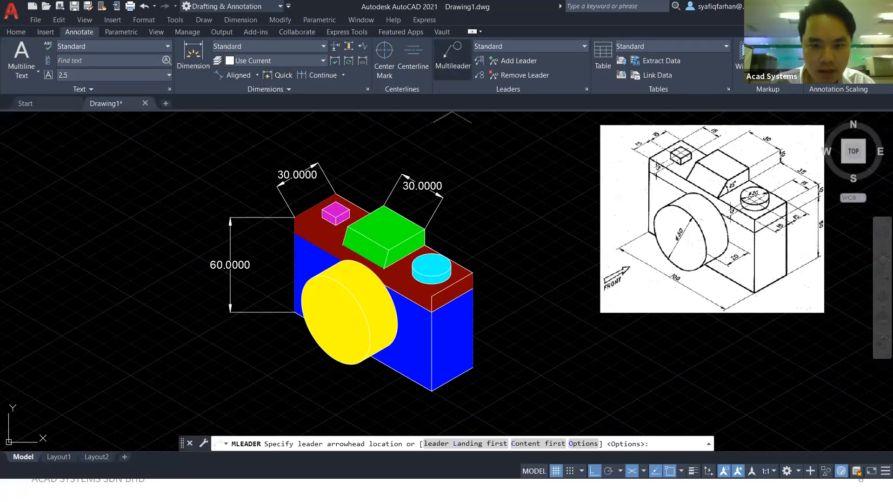
left_click(431, 265)
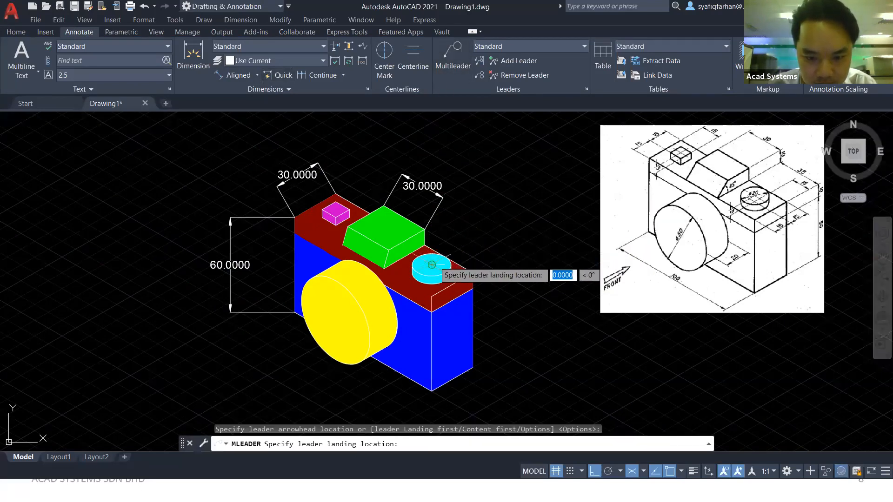
left_click(480, 253)
type("R")
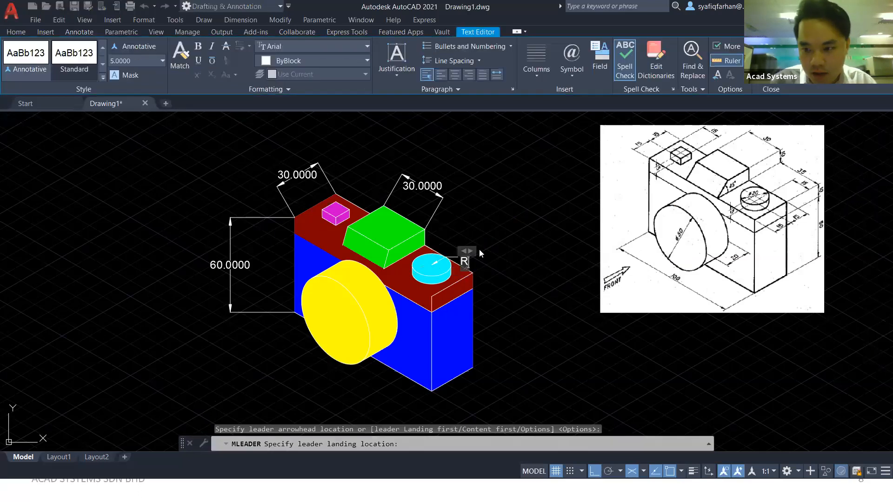
type("10")
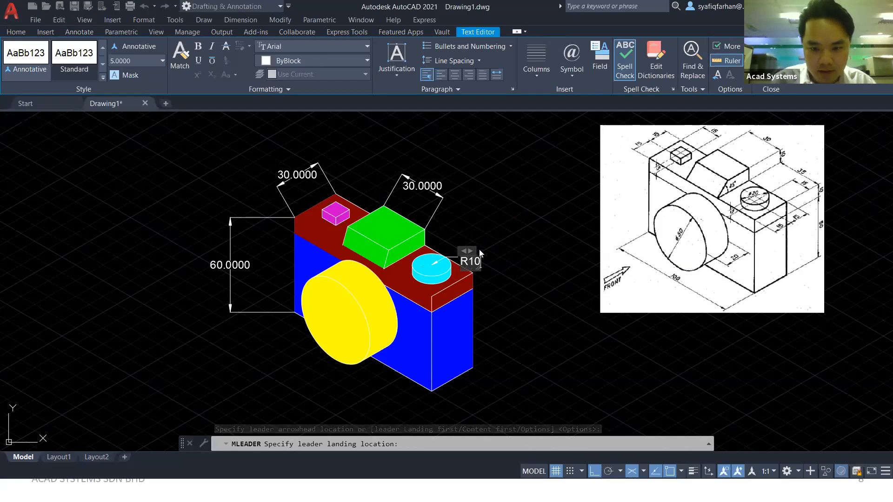
left_click(525, 249)
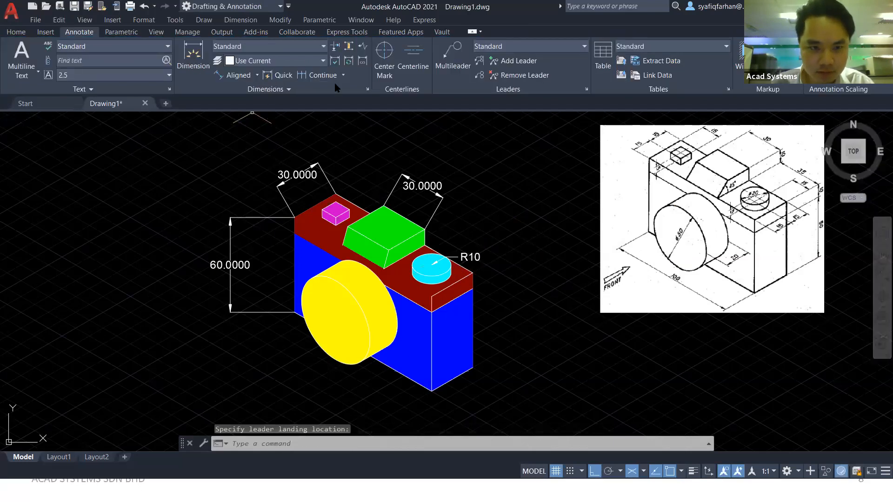
- Add a multileader reading R25 that points to the centre of the yellow lens's front face
left_click(452, 54)
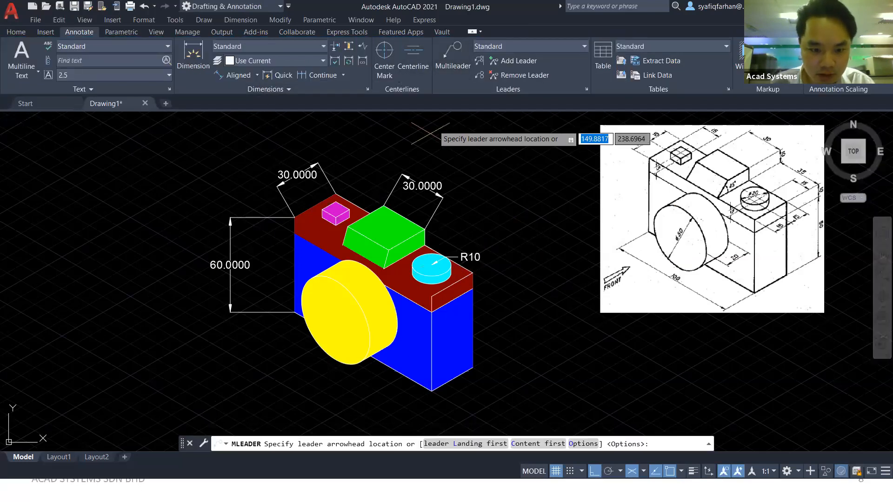
left_click(336, 320)
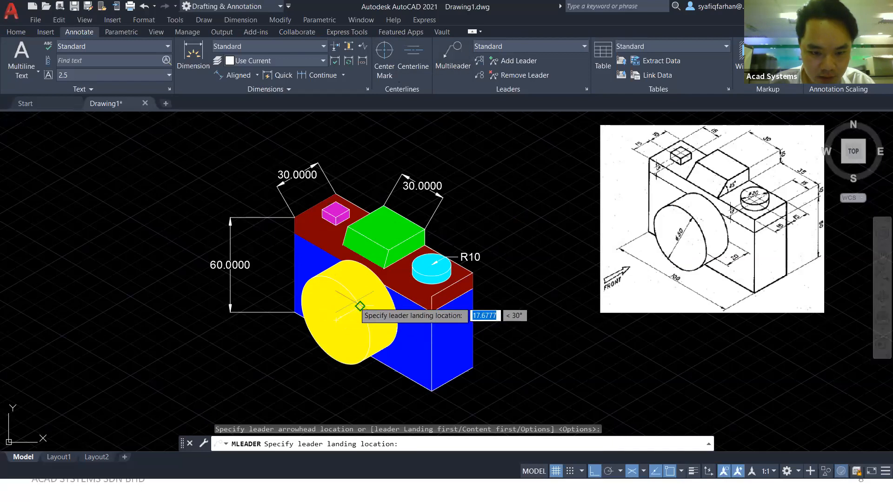
left_click(375, 304)
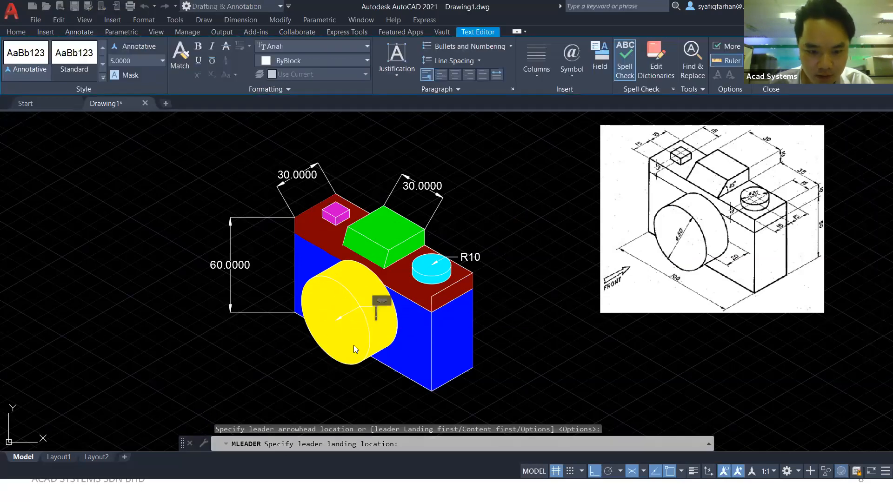
type("50")
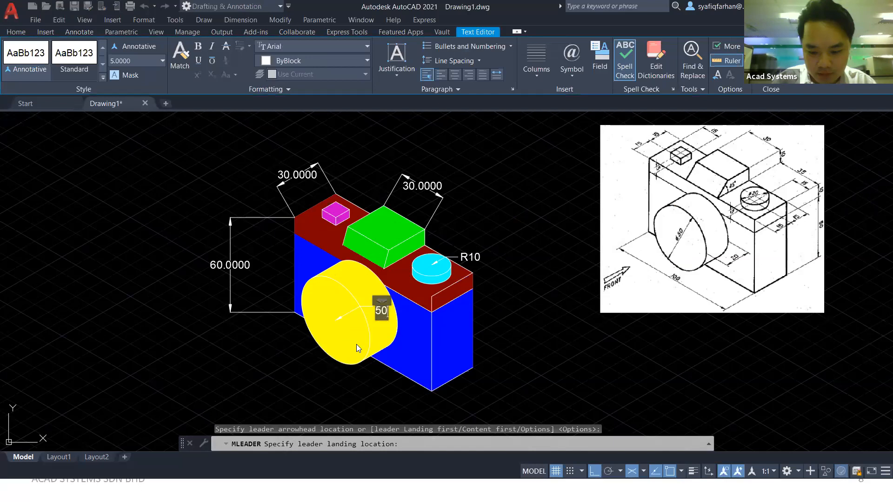
key("BackSpace")
key("BackSpace")
type("R25")
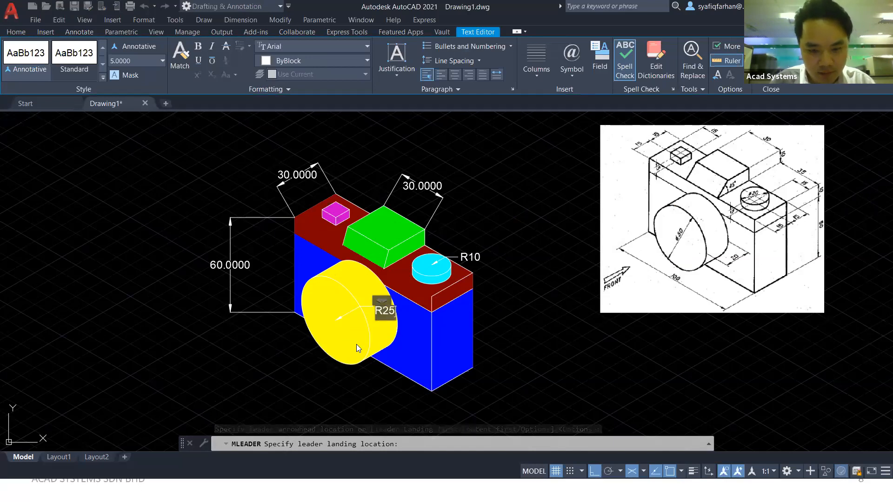
left_click(356, 344)
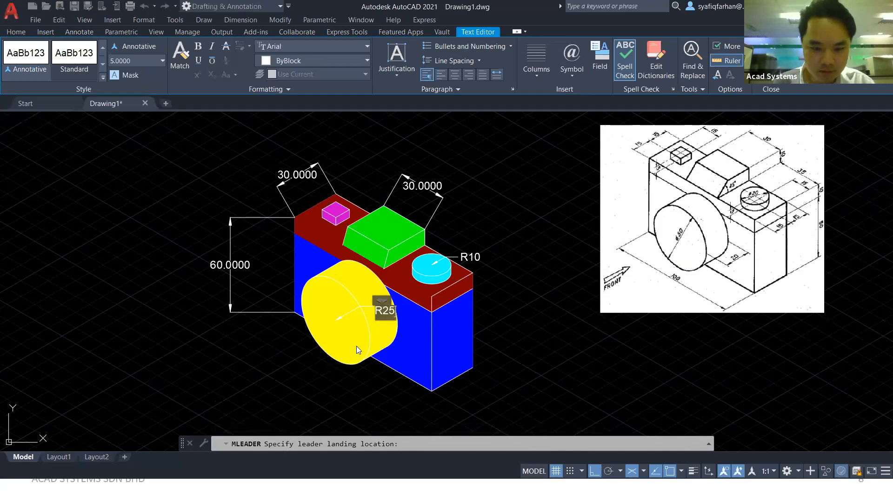
key("Escape")
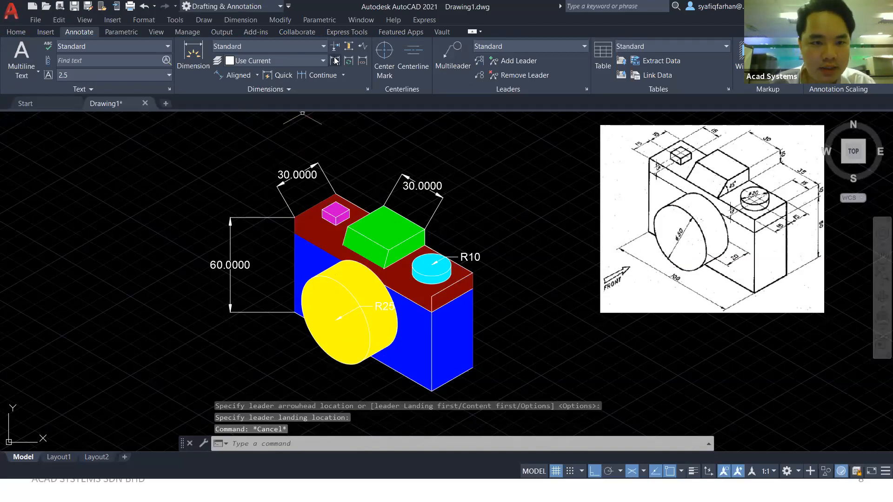
- Try to place a Diameter dimension on the cyan round button
left_click(256, 76)
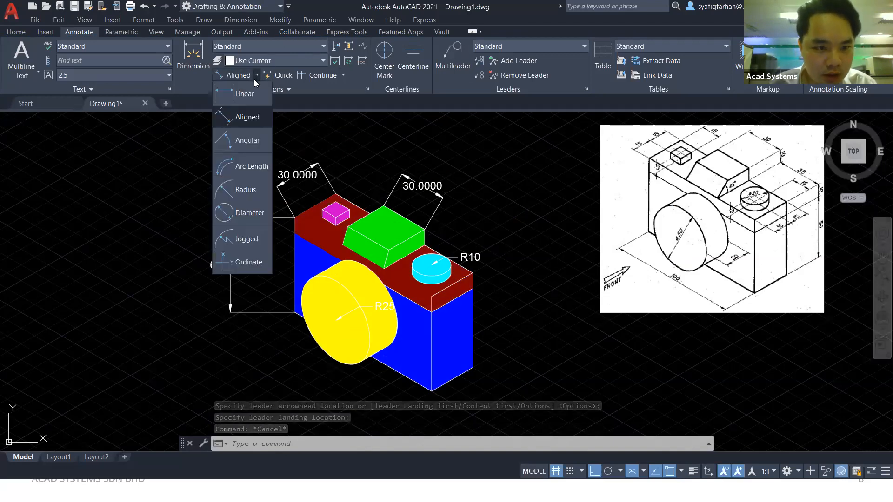
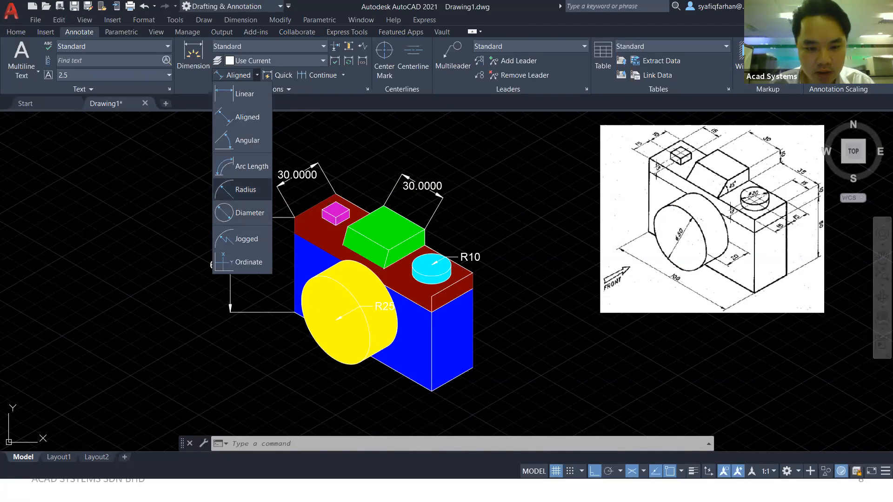
left_click(245, 189)
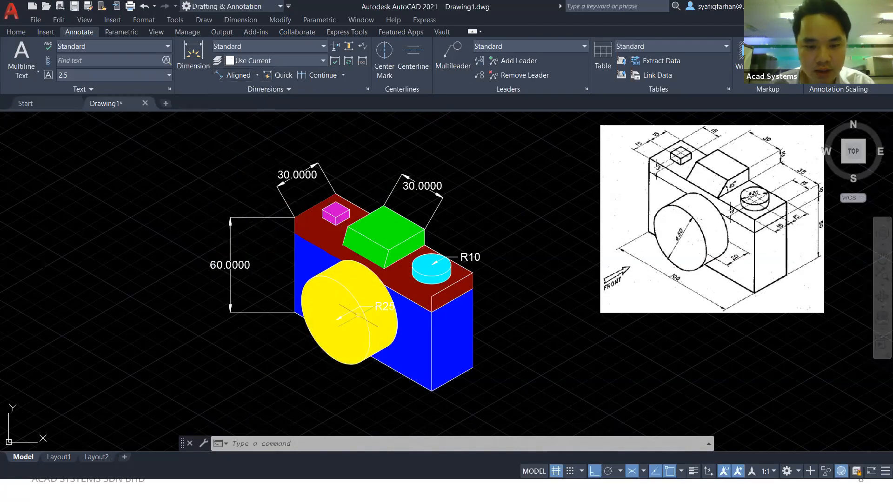
left_click(271, 91)
left_click(251, 76)
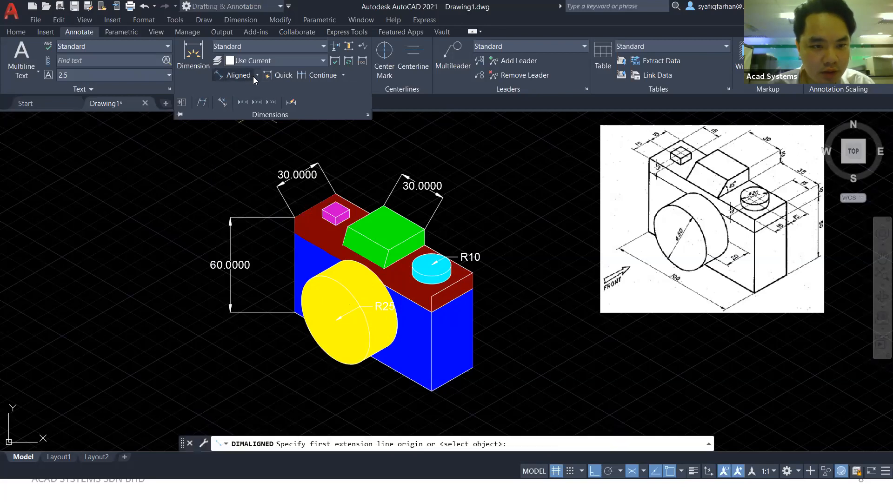
left_click(255, 76)
left_click(242, 213)
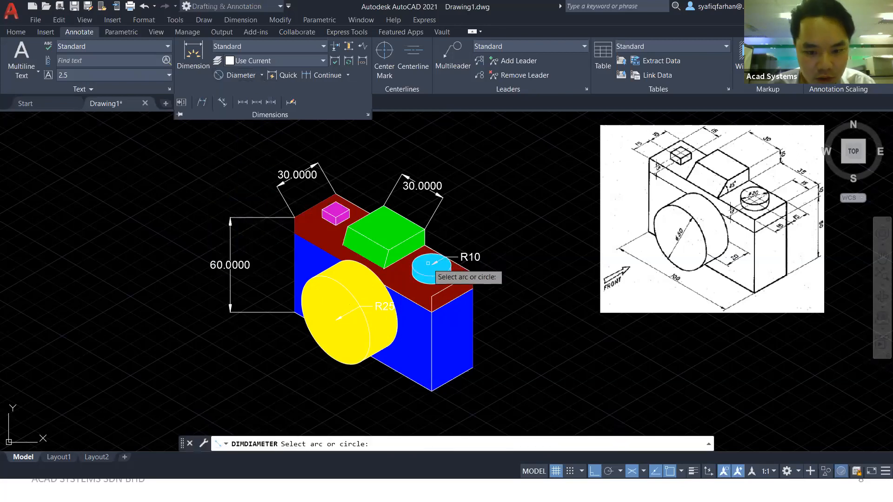
left_click(420, 273)
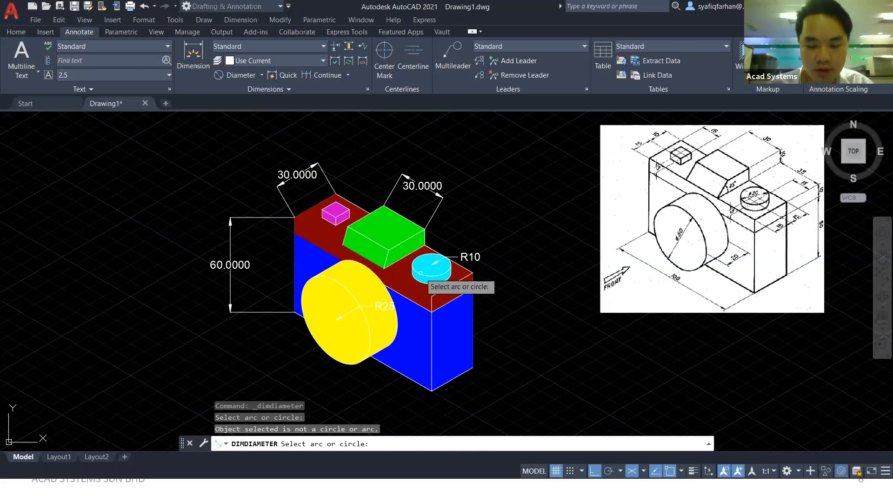
key("Escape")
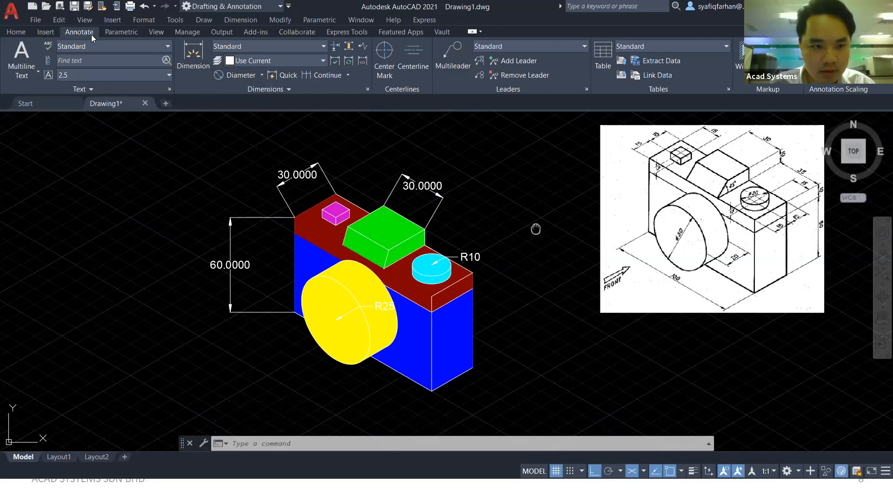
middle_click_drag(536, 229, 518, 233)
key("Return")
left_click(410, 396)
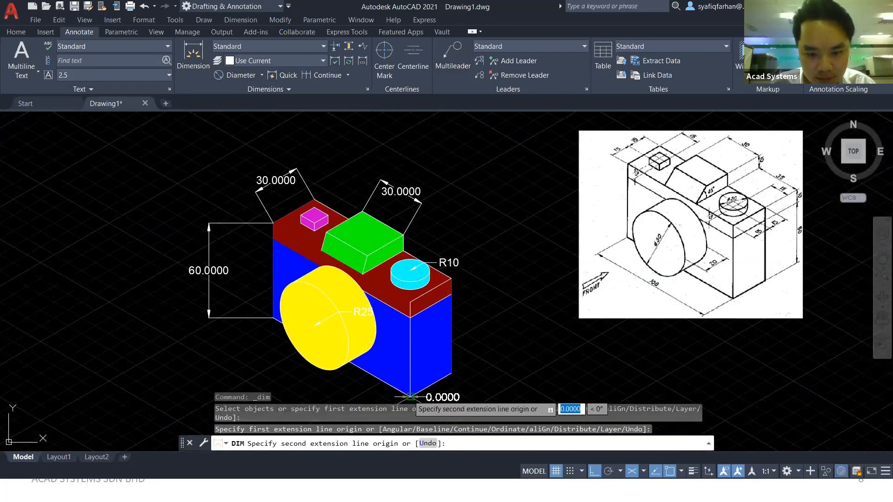
left_click(451, 373)
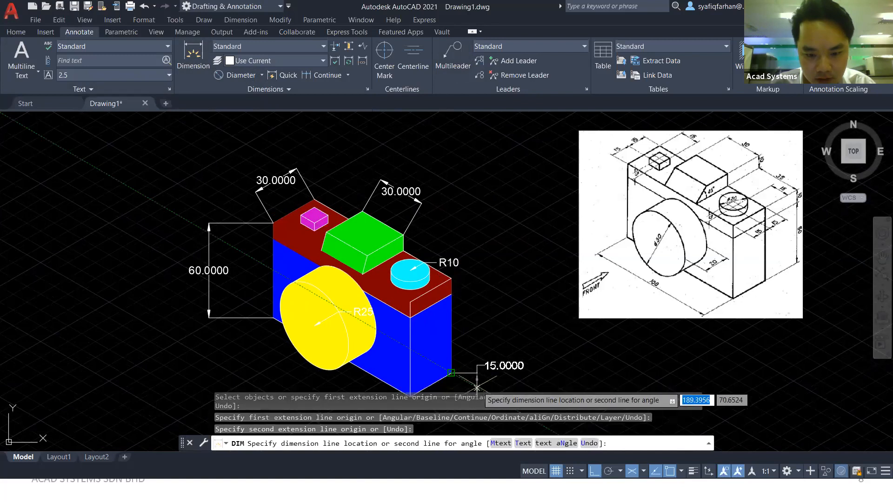
middle_click_drag(478, 385, 474, 293)
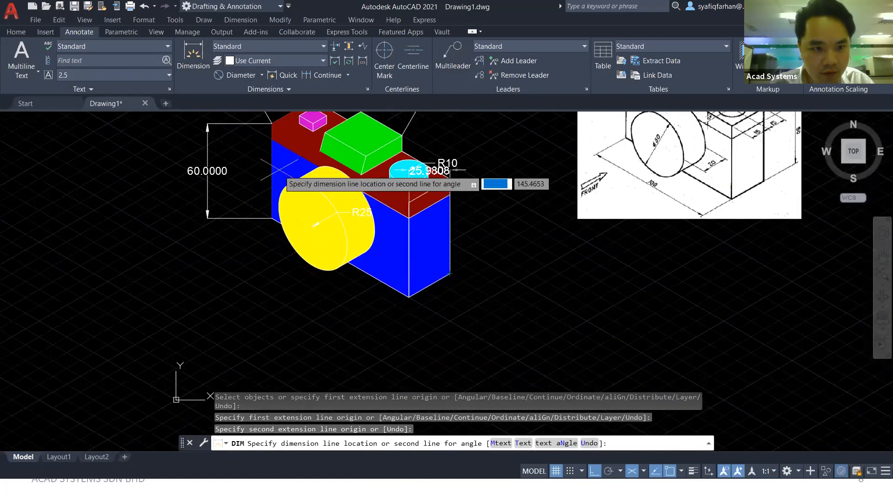
key("Escape")
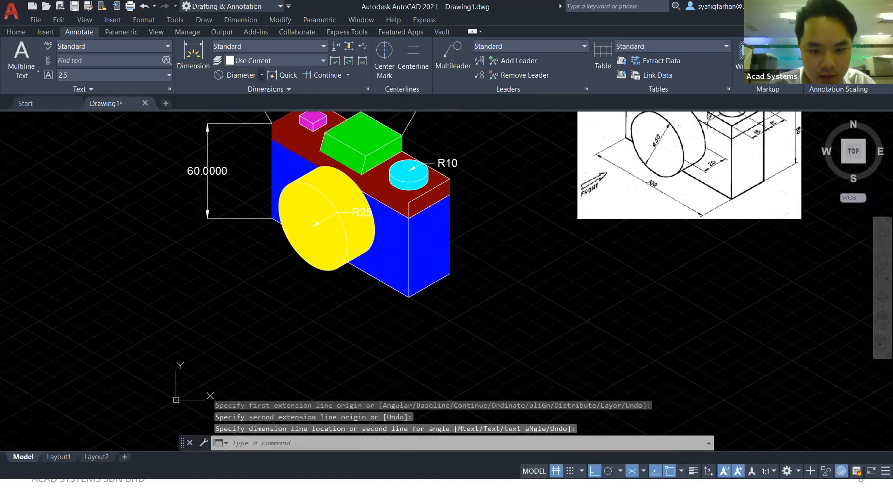
- Add an aligned dimension along the bottom depth edge of the camera body's blue side face
left_click(262, 75)
left_click(233, 100)
left_click(409, 296)
left_click(450, 274)
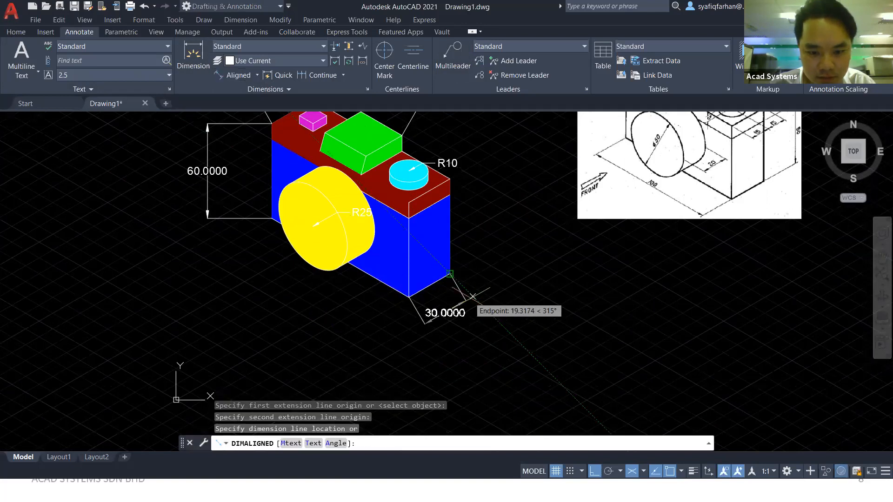
left_click(478, 307)
key("Escape")
- Apply an oblique angle of -30 to the aligned dimension on the red top's depth edge, beside the magenta block
middle_click_drag(518, 233, 493, 266)
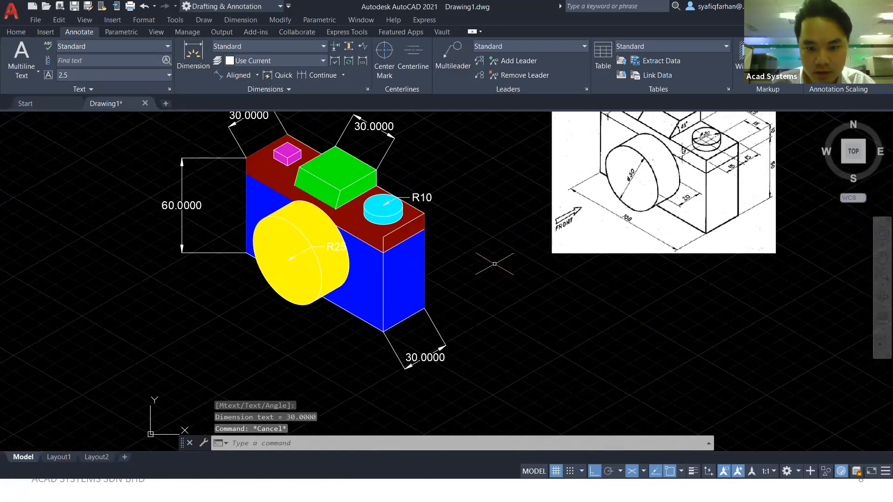
scroll(495, 264, "down", 2)
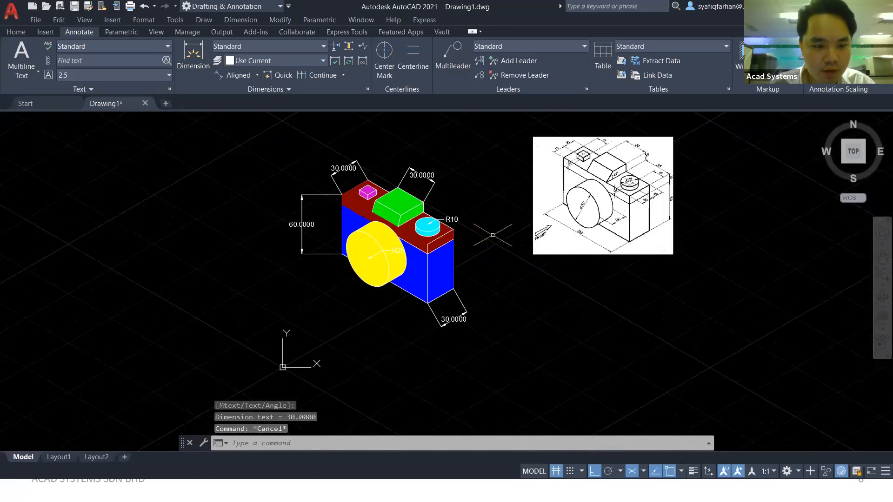
scroll(493, 234, "up", 2)
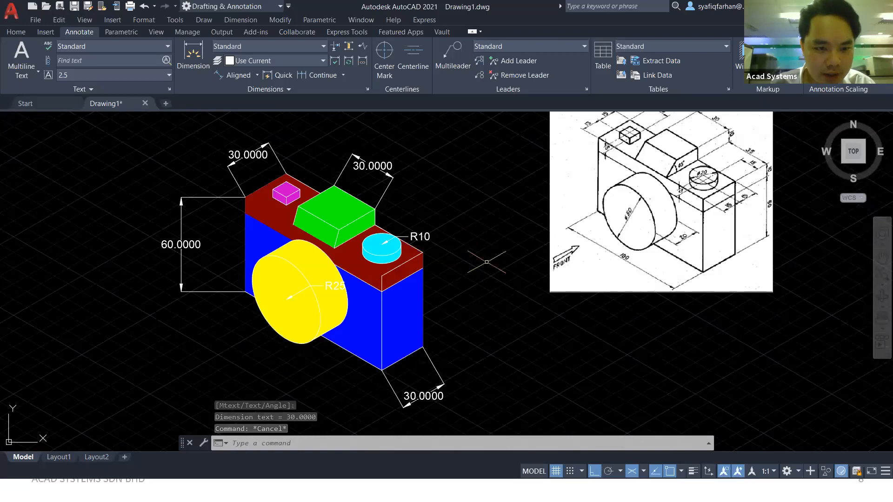
middle_click_drag(486, 262, 502, 263)
key("Escape")
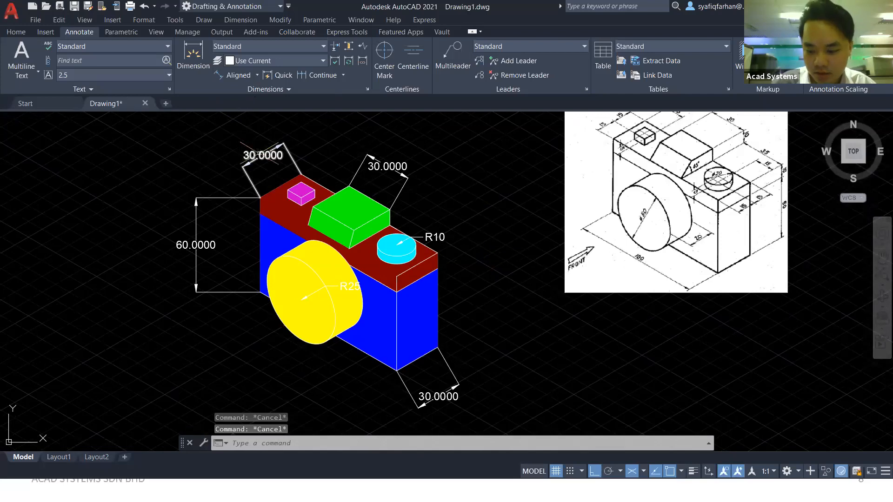
left_click(253, 111)
type("30")
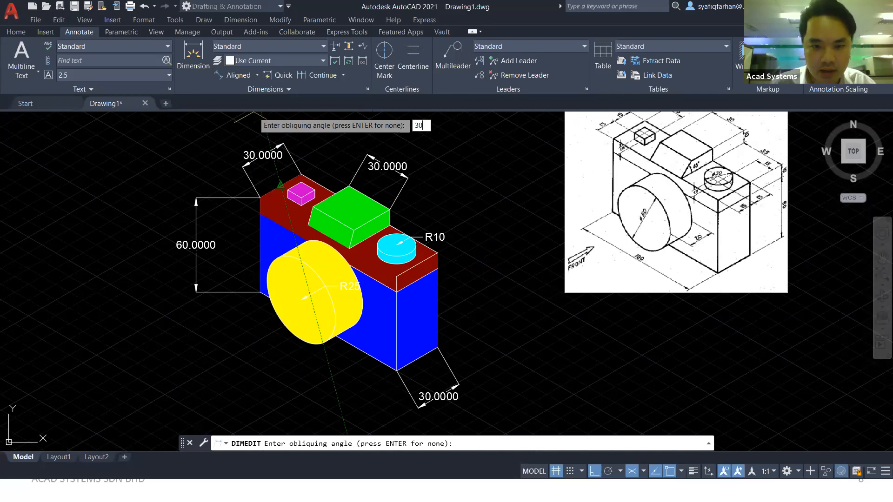
key("Return")
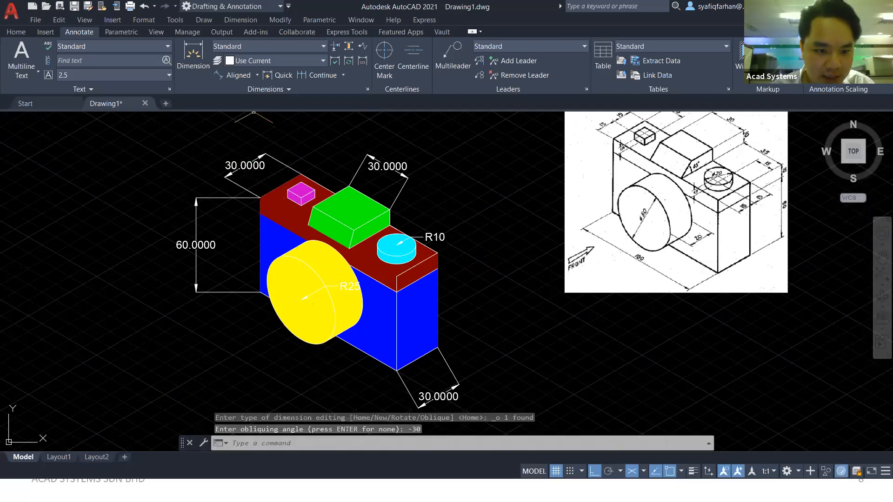
- Apply an oblique angle of -30 to the vertical dimension of the camera body's height
left_click(204, 197)
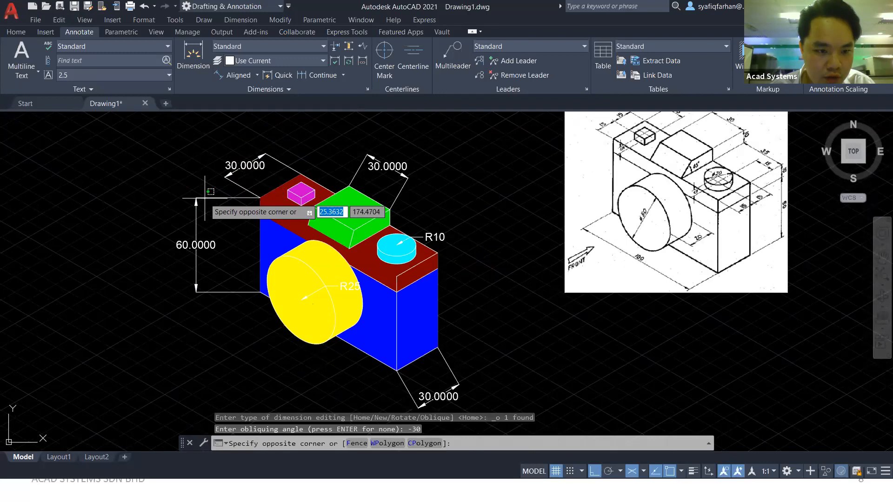
key("Escape")
left_click(205, 197)
left_click(270, 91)
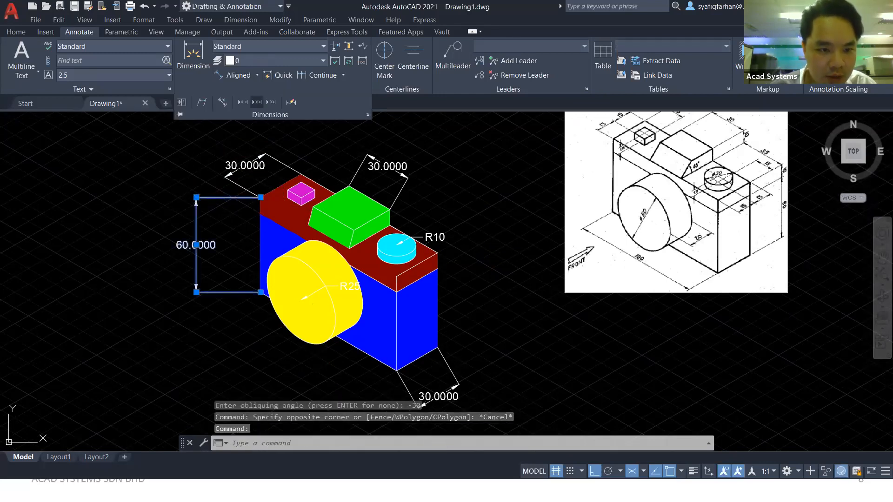
left_click(201, 102)
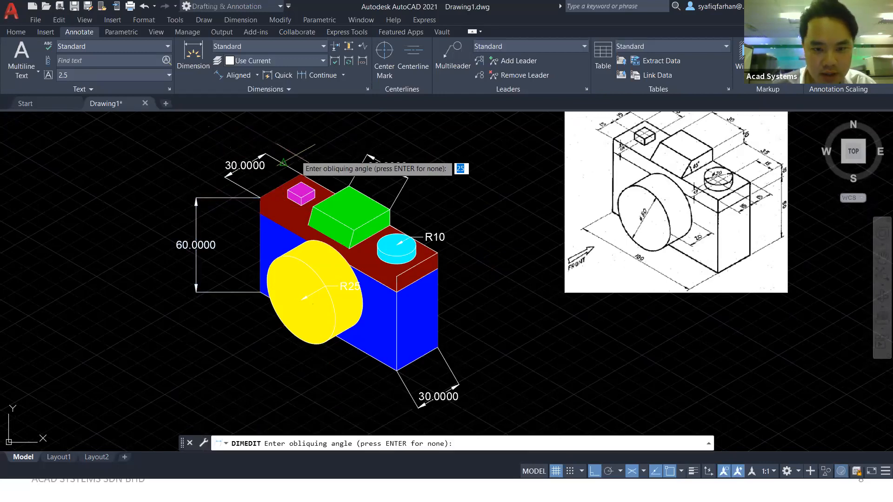
type("-30")
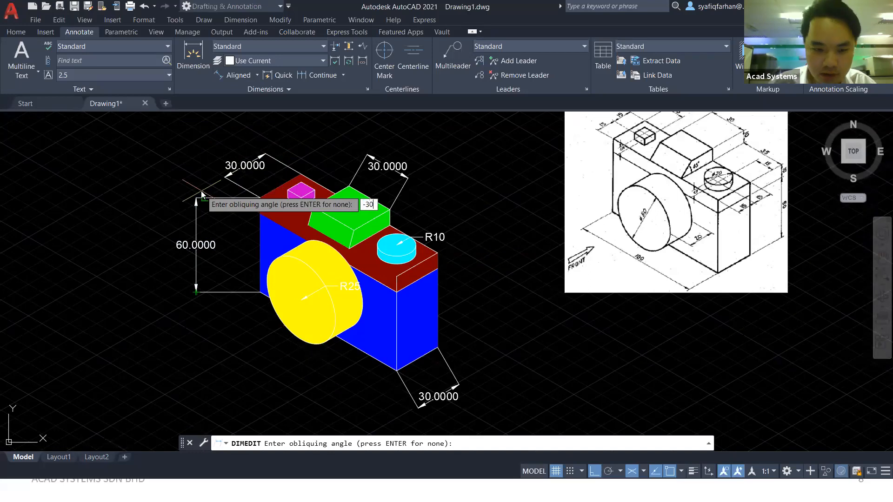
key("Return")
key("Escape")
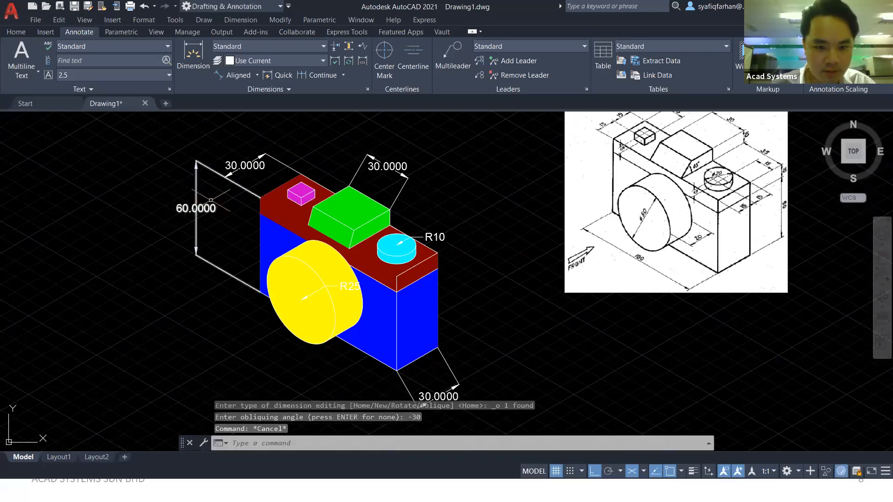
middle_click_drag(482, 229, 475, 212)
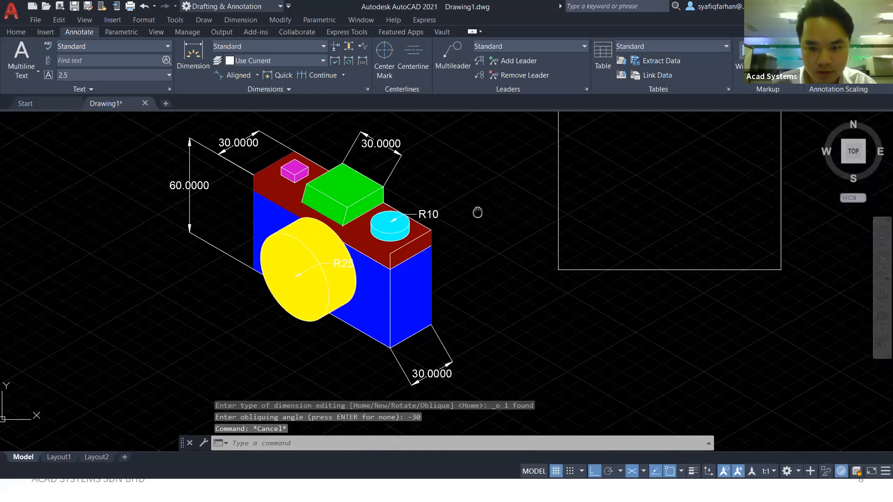
scroll(462, 225, "down", 2)
scroll(461, 225, "up", 2)
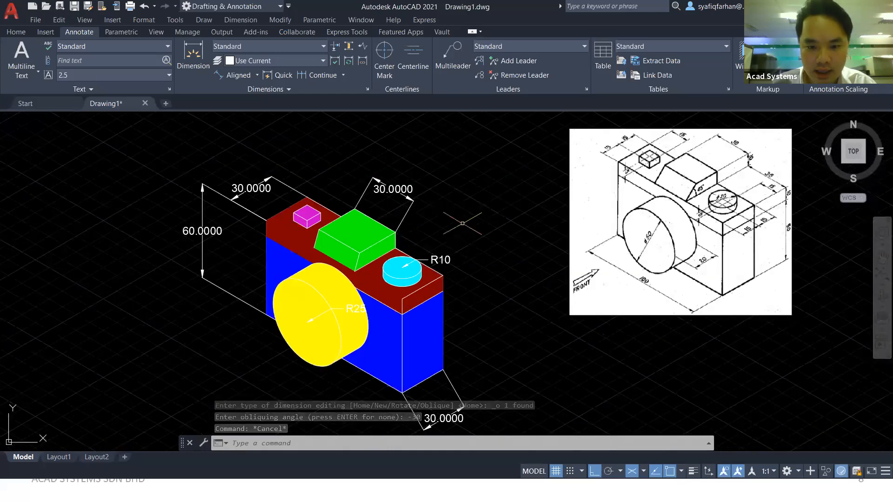
mouse_move(462, 224)
middle_mouse_down()
mouse_move(466, 211)
mouse_move(467, 223)
middle_mouse_up()
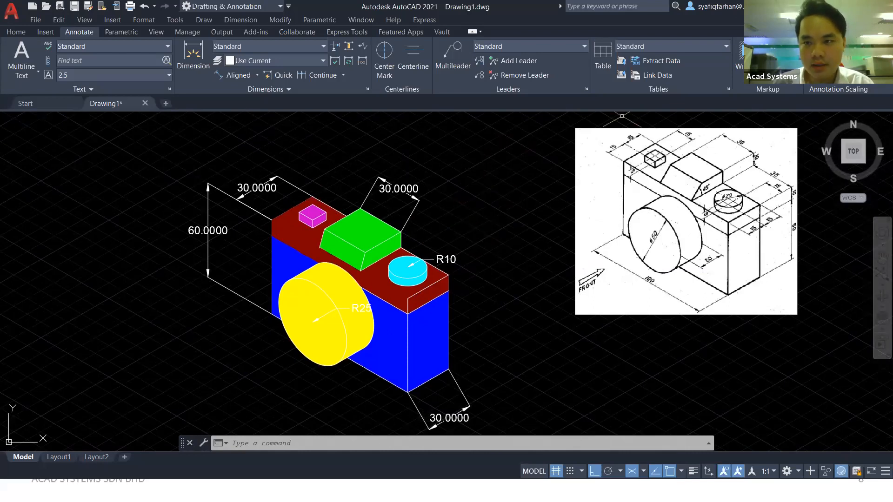
- Switch to the PowerPoint presentation, view slide 8 with the coloured isometric camera, and return to AutoCAD
left_click(737, 19)
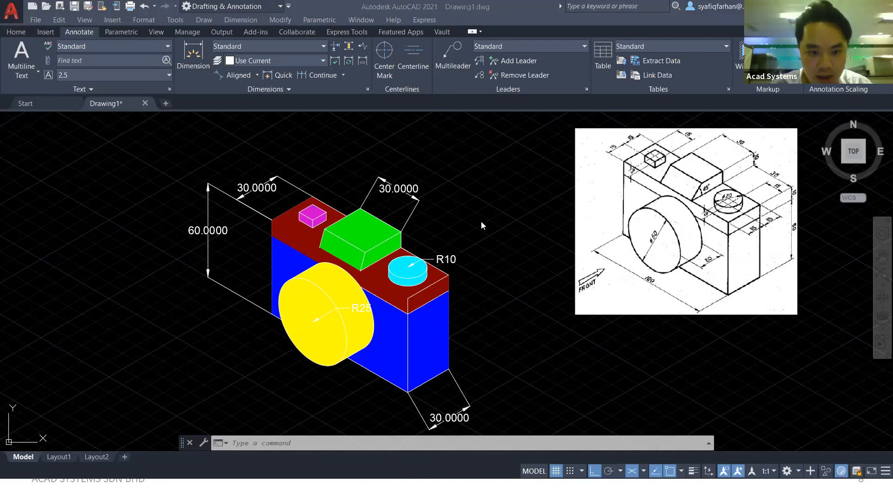
key("alt+Tab")
key("alt+Tab")
scroll(138, 329, "down", 5)
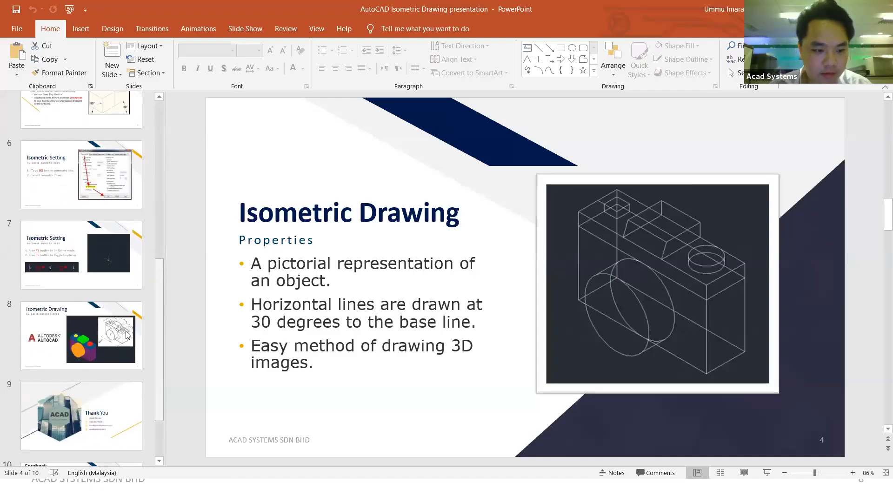
left_click(93, 328)
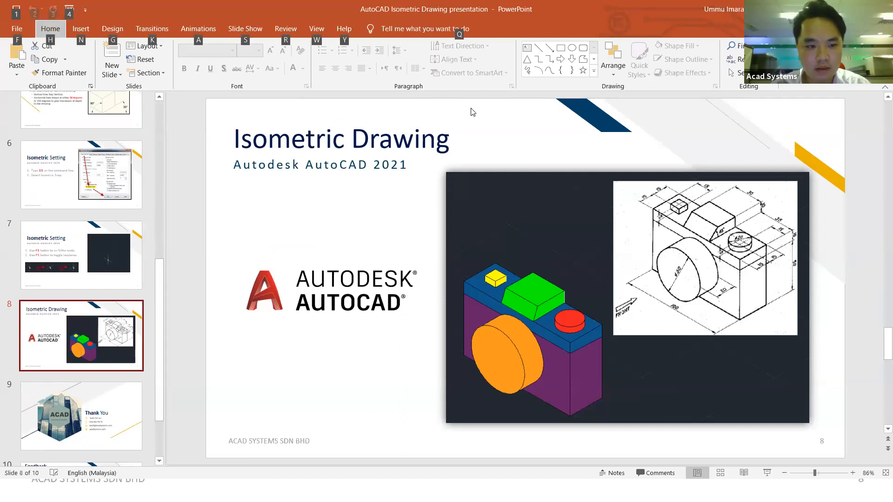
key("alt+Tab")
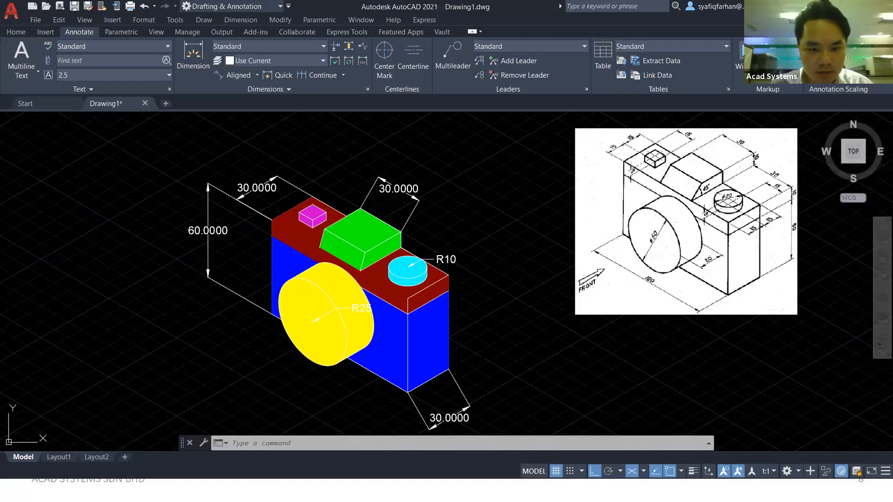
- Delete the aligned dimension on the rear upper edge of the green viewfinder block
left_click(413, 197)
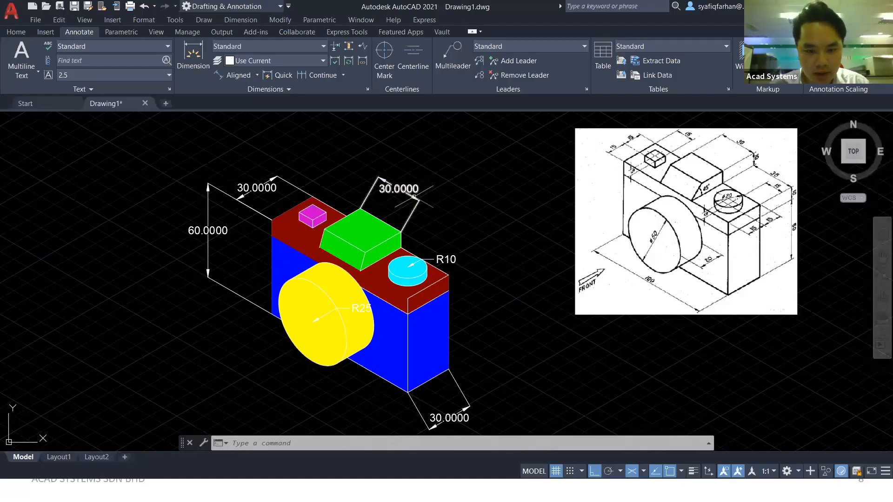
key("Delete")
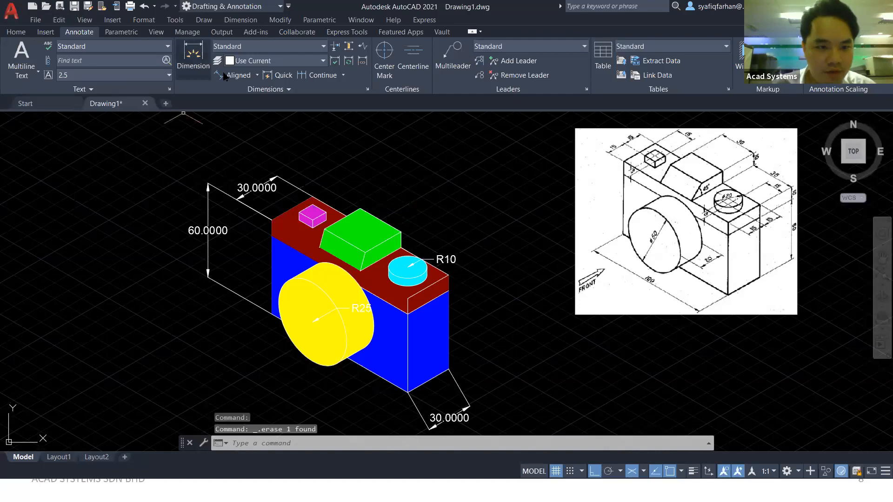
- Try to place a Linear dimension on the green viewfinder block's rear upper edge, switching the isoplane to Right and Left
left_click(257, 75)
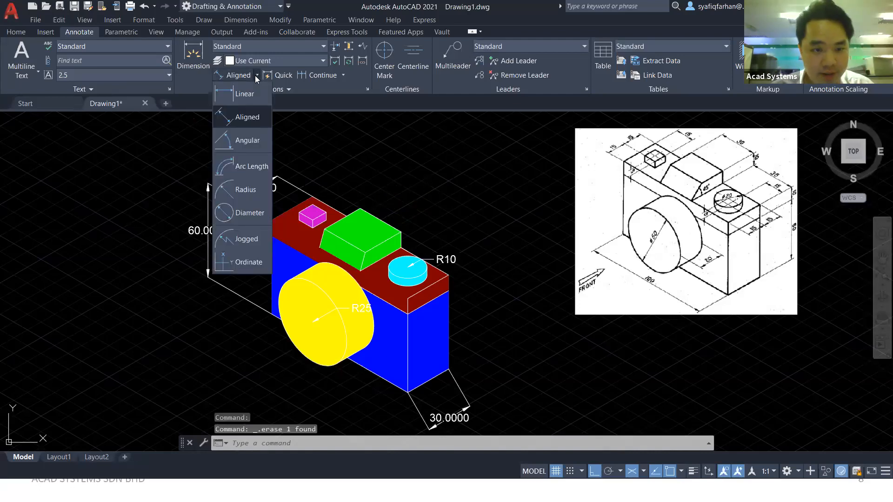
left_click(253, 75)
left_click(253, 75)
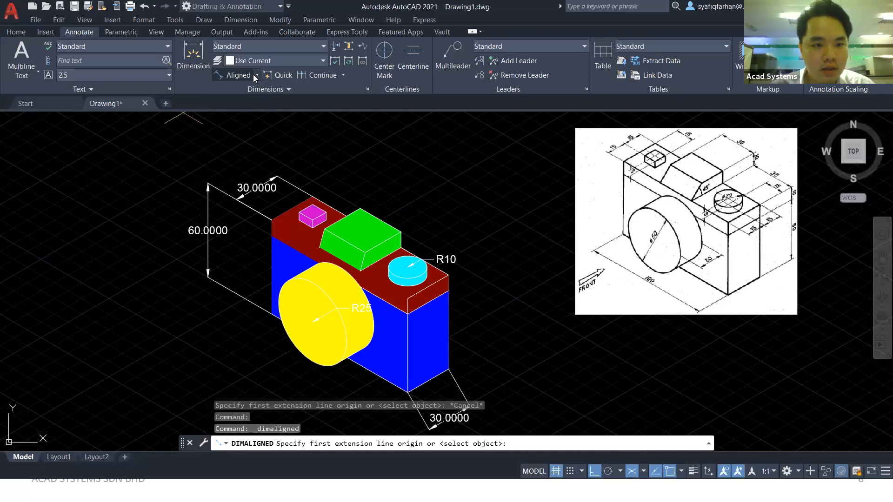
left_click(257, 74)
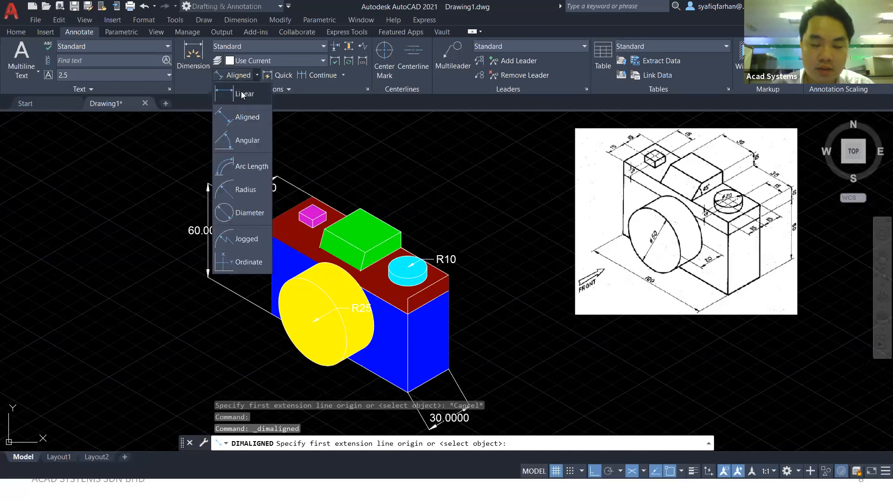
left_click(242, 95)
left_click(360, 210)
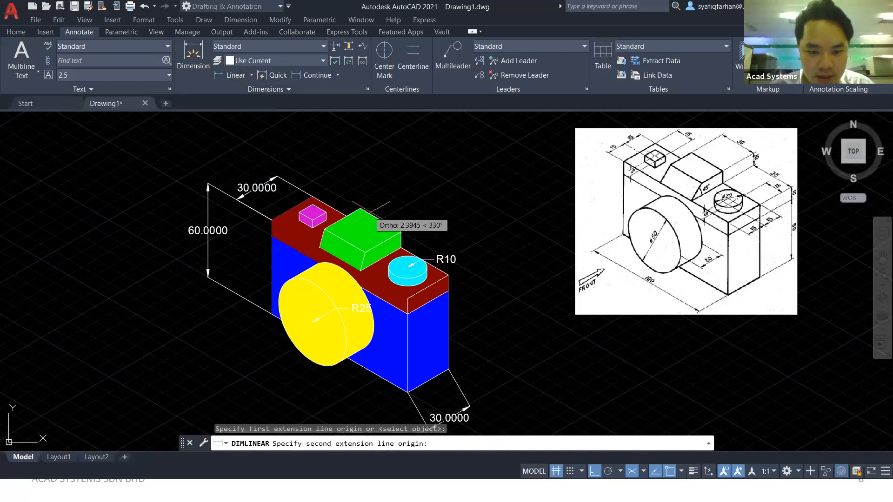
left_click(402, 233)
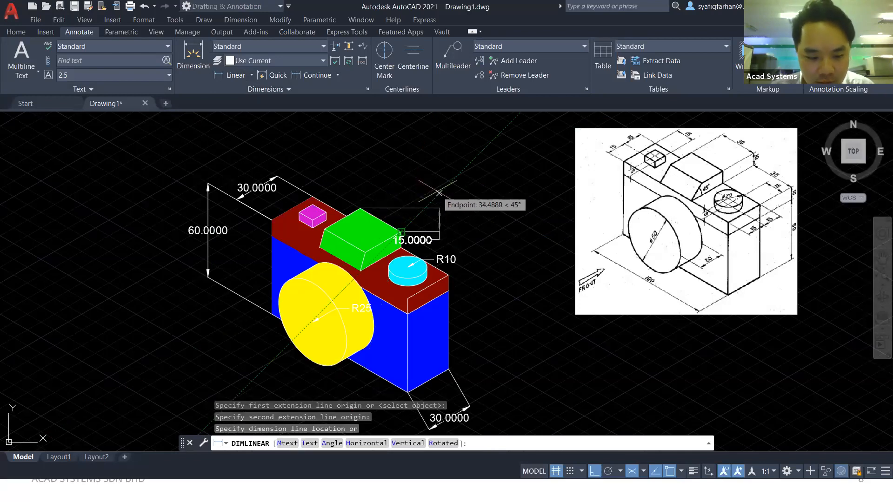
key("F5")
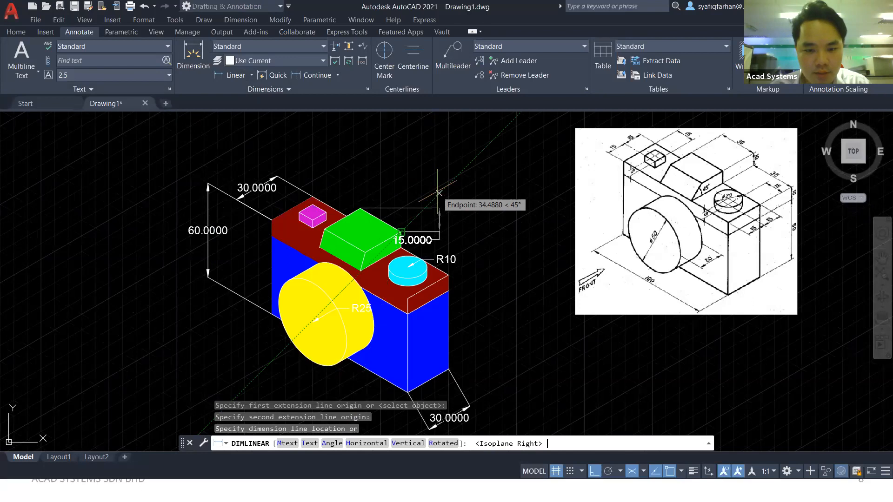
key("F5")
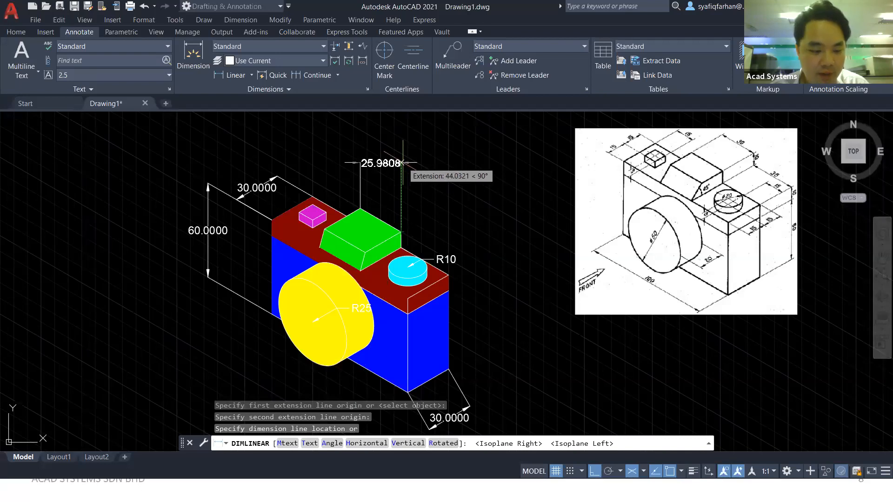
key("Escape")
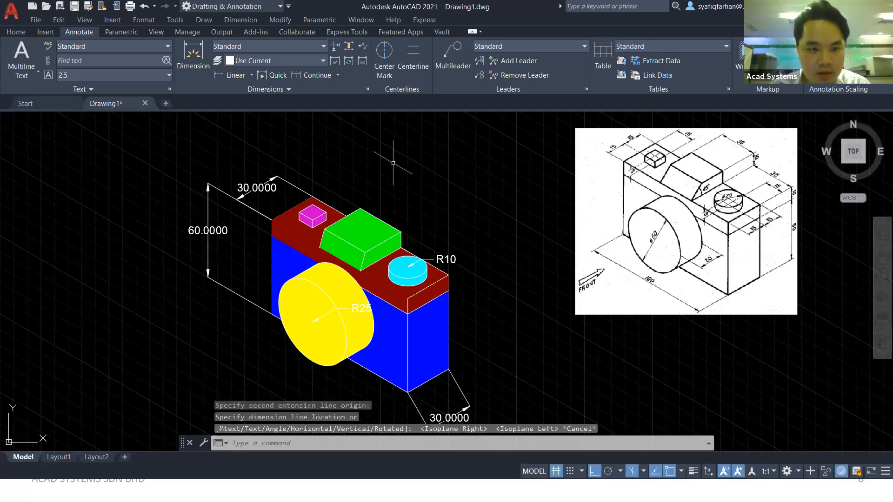
- Place an aligned dimension on the green viewfinder block's rear upper edge, offset up and away from the block
left_click(252, 76)
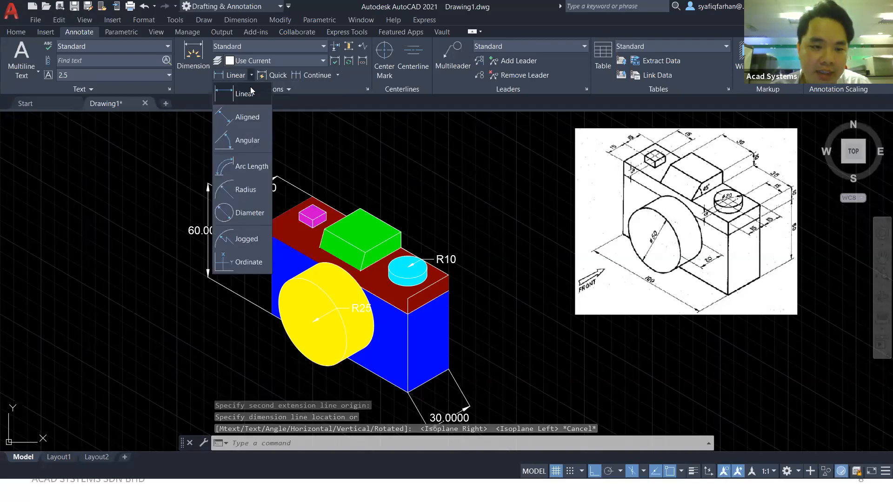
left_click(247, 118)
left_click(361, 209)
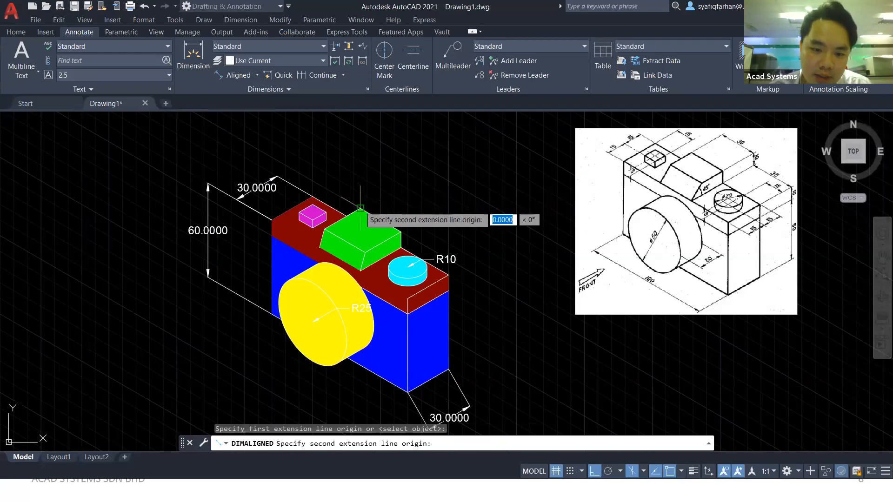
left_click(401, 231)
left_click(409, 182)
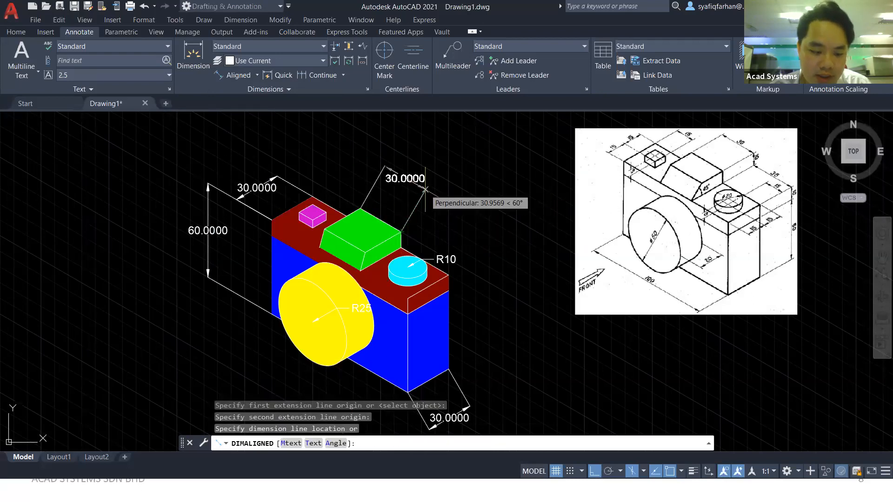
key("Escape")
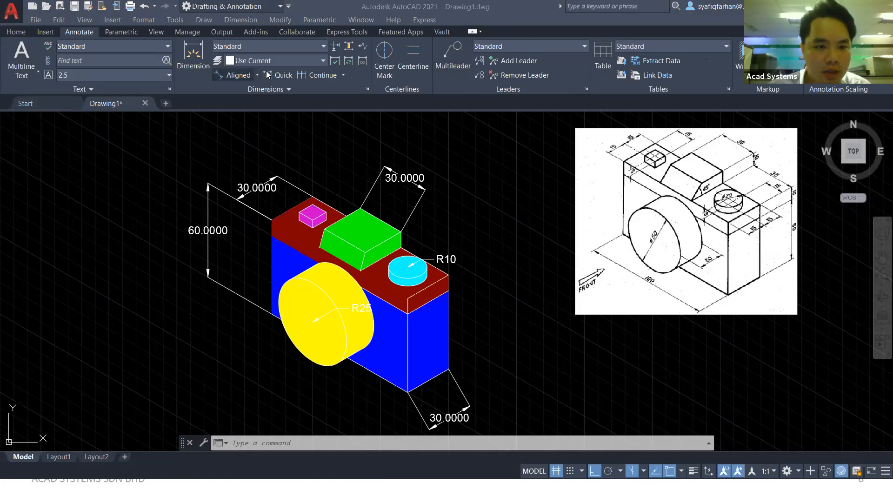
- Review the Standard dimension style's text, alternate units, primary units, symbols and arrows, and lines settings, and close the style manager
left_click(80, 33)
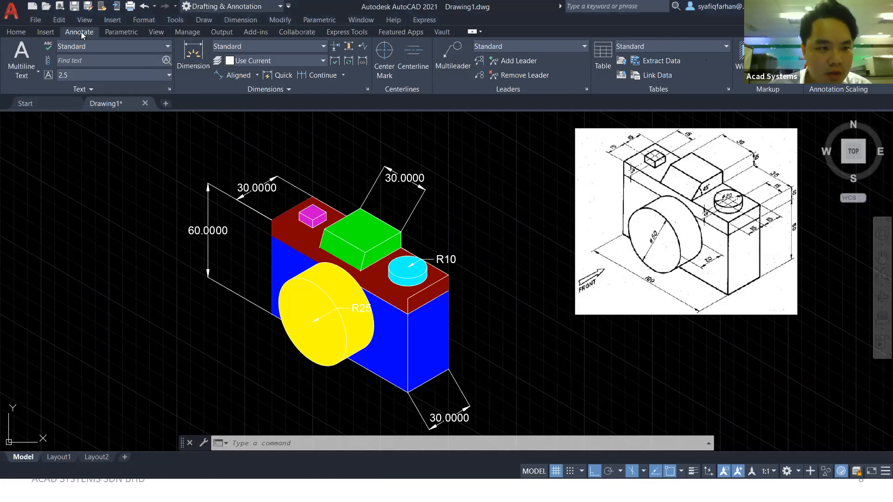
left_click(288, 51)
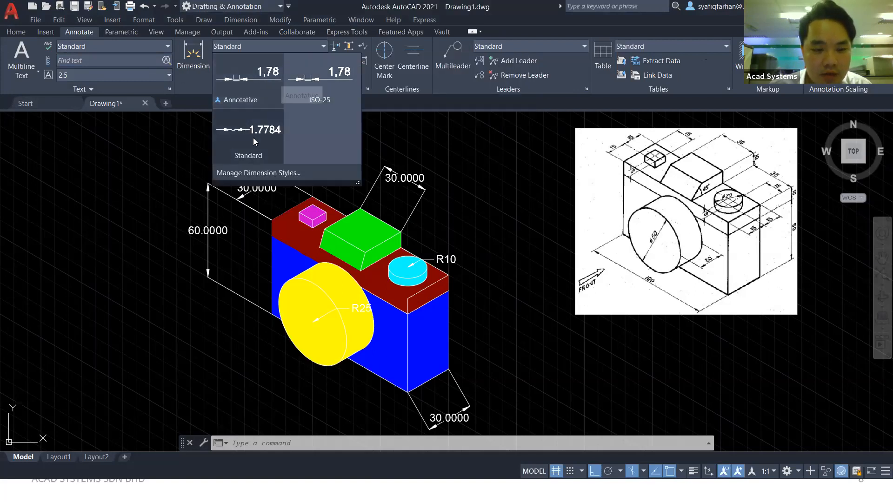
left_click(291, 173)
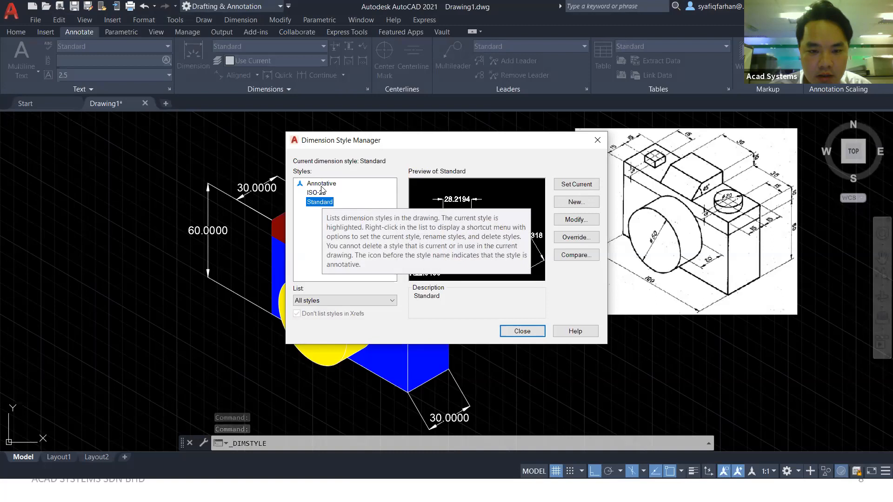
left_click(577, 221)
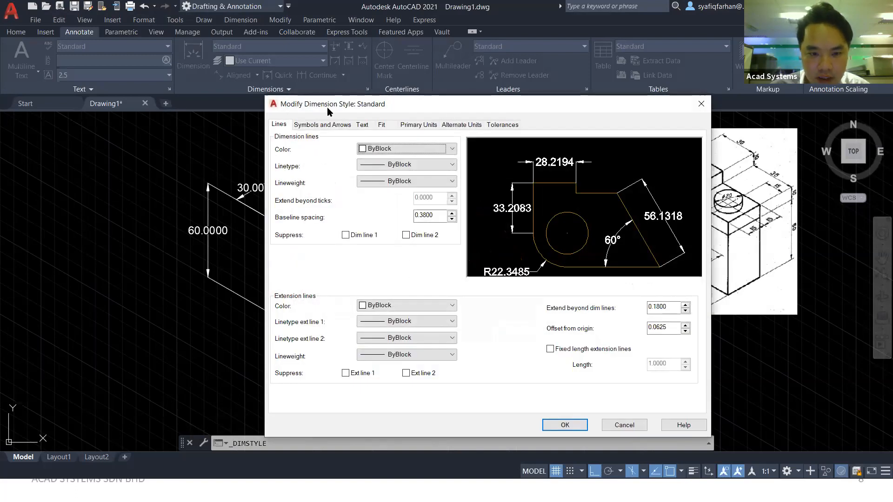
left_click(363, 127)
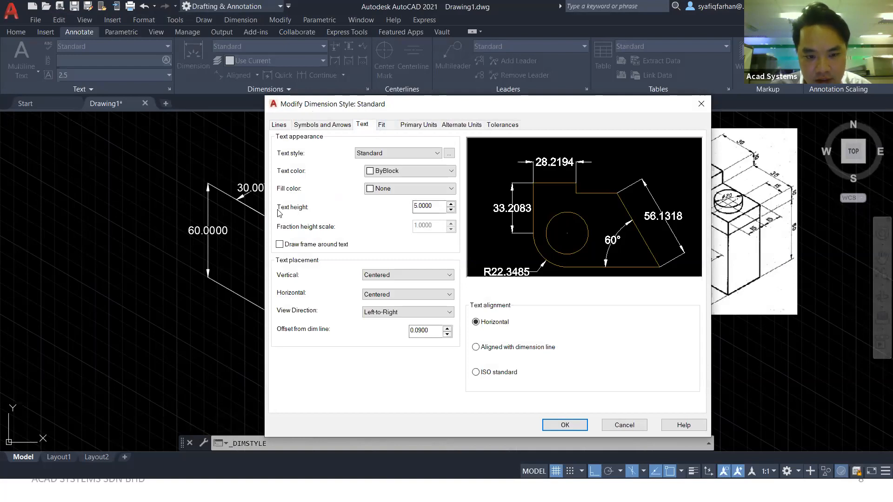
left_click(458, 125)
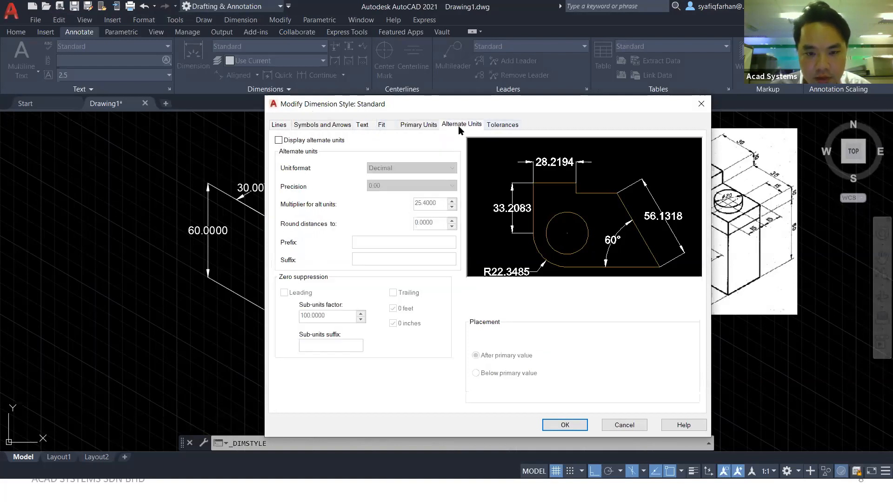
left_click(418, 125)
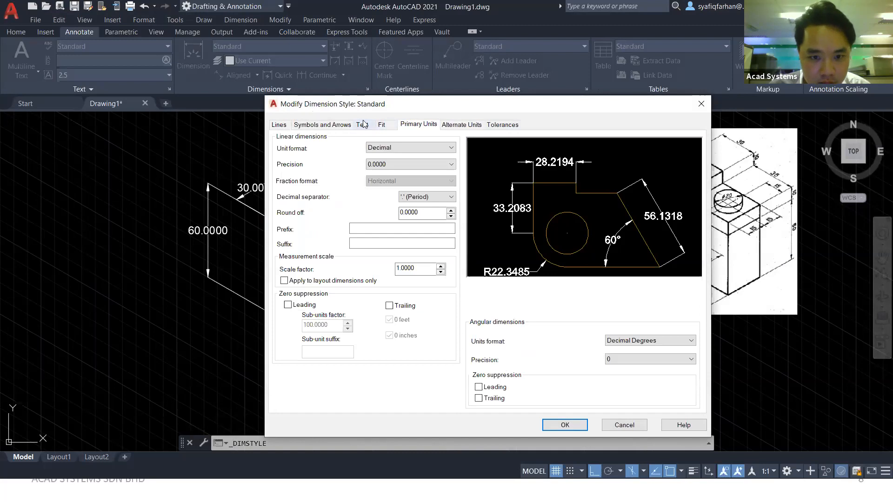
left_click(328, 124)
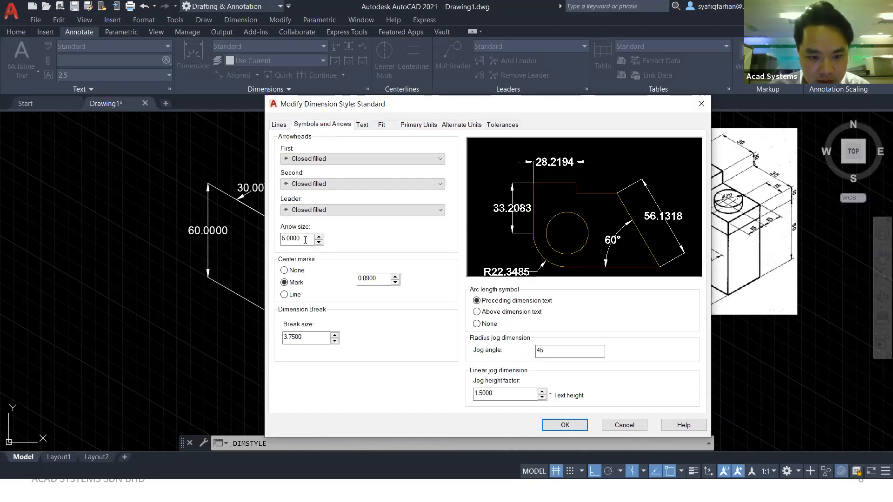
left_click(284, 126)
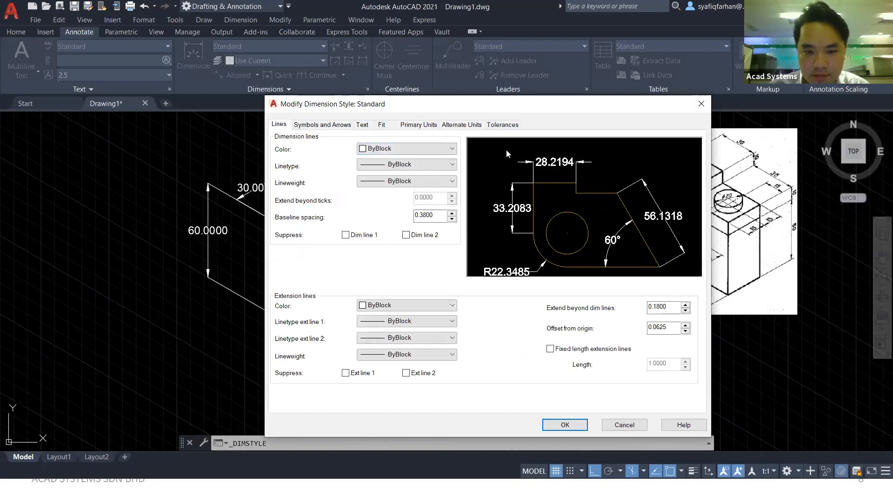
left_click(702, 104)
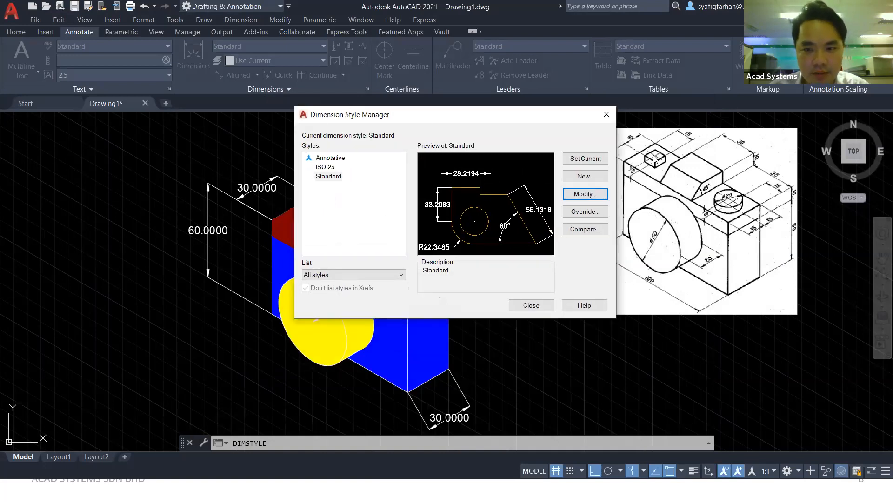
left_click(606, 114)
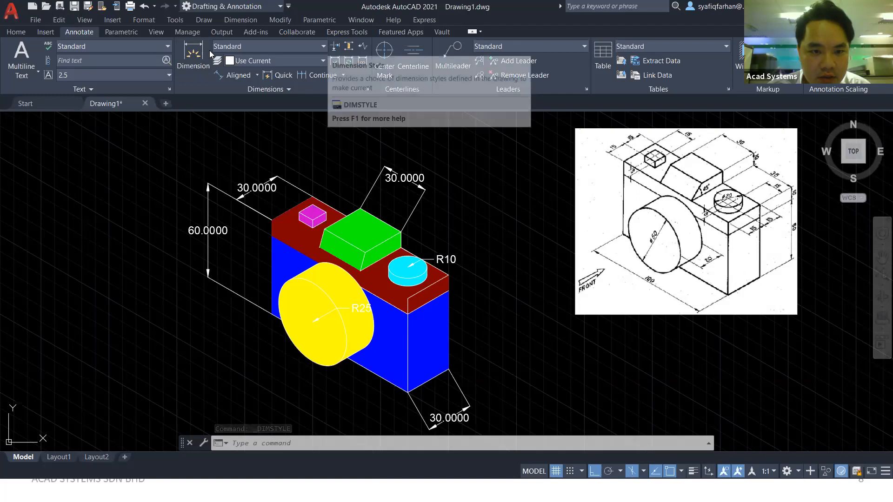
- Reopen the Standard dimension style for modification, view its line settings and close the dialogs
left_click(322, 46)
left_click(278, 173)
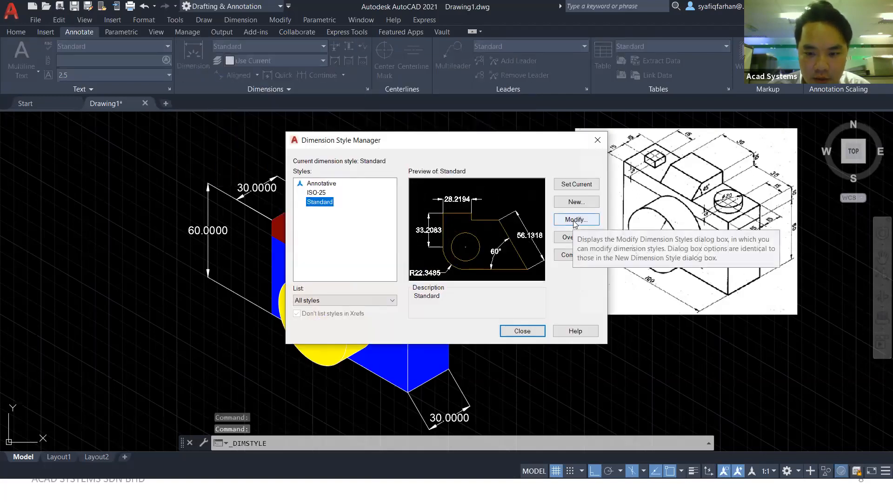
left_click(574, 219)
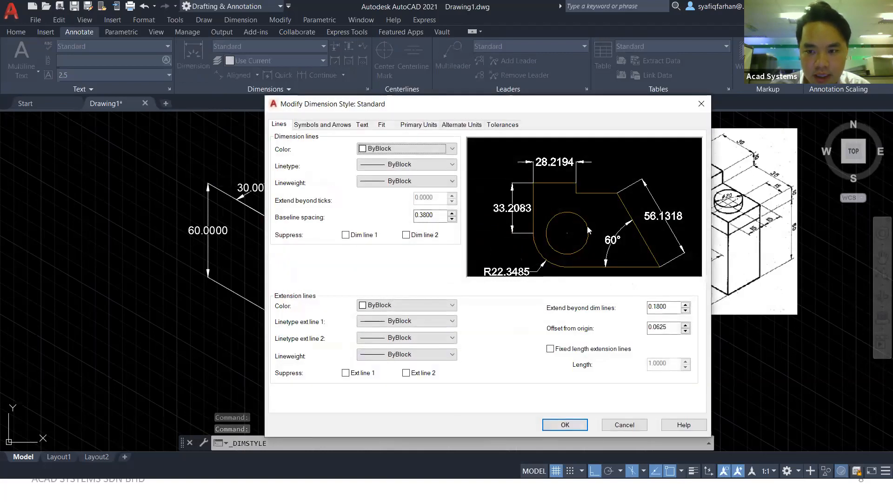
left_click(700, 105)
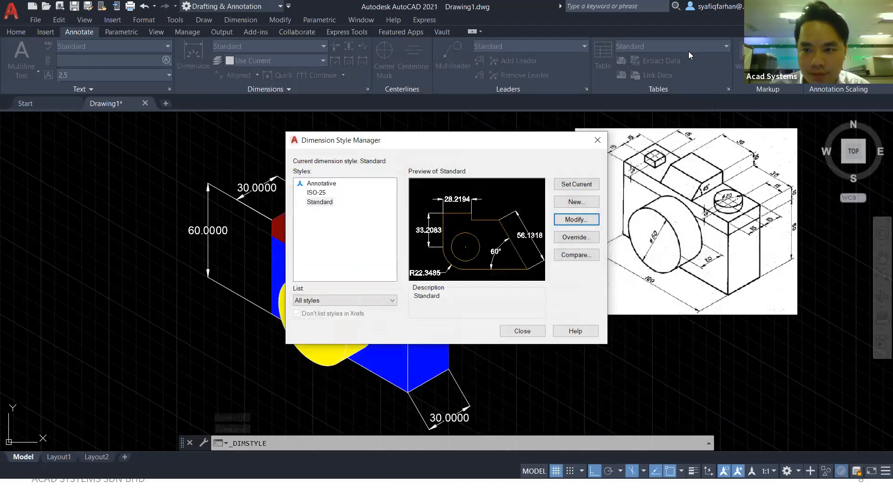
key("Escape")
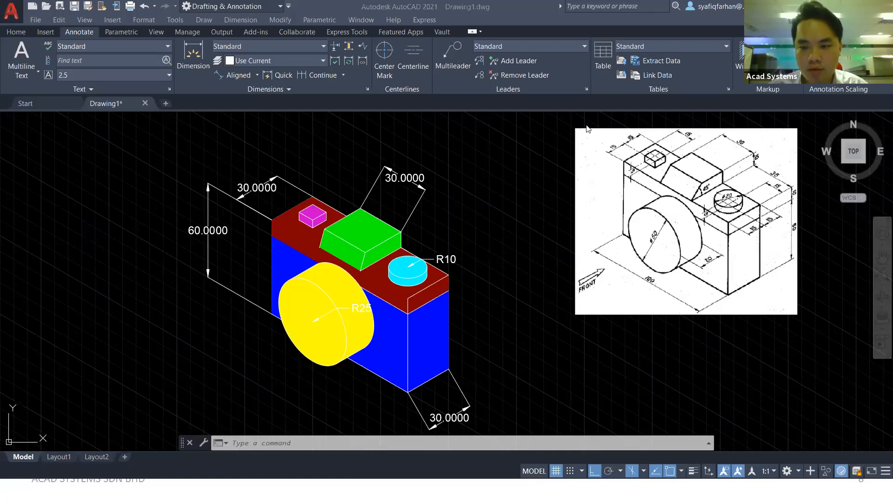
- Switch to the PowerPoint presentation and start the slide show on the closing Thank You slide
key("alt+Tab")
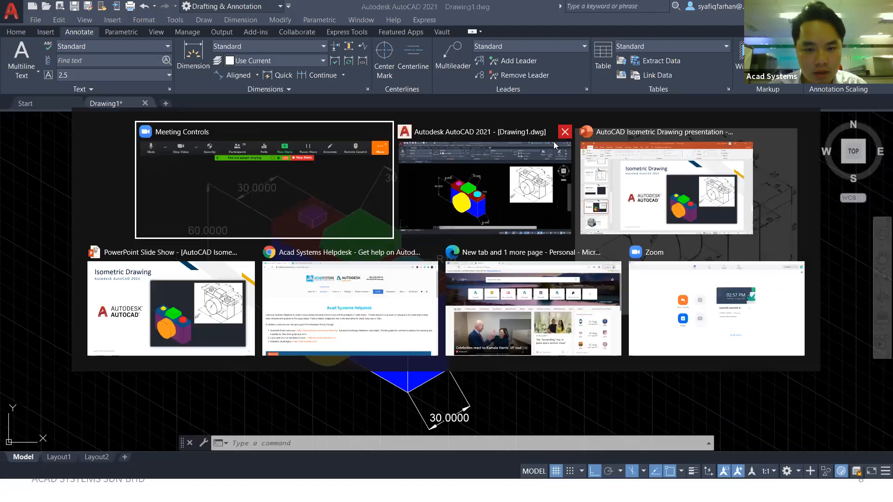
left_click(171, 270)
scroll(105, 321, "down", 2)
left_click(99, 392)
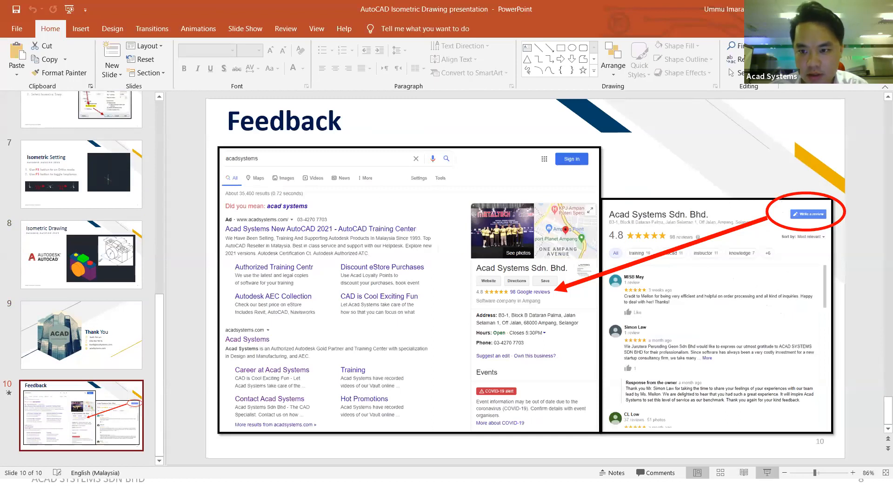
left_click(766, 473)
left_click(374, 228)
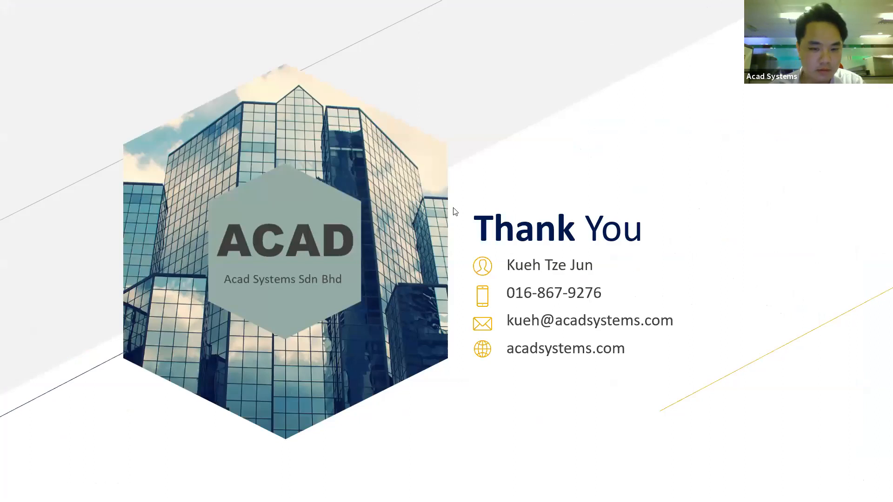
- Advance to the Feedback slide and reveal its search results, reviews page, red arrow and circle around Write a review
left_click(542, 172)
left_click(437, 173)
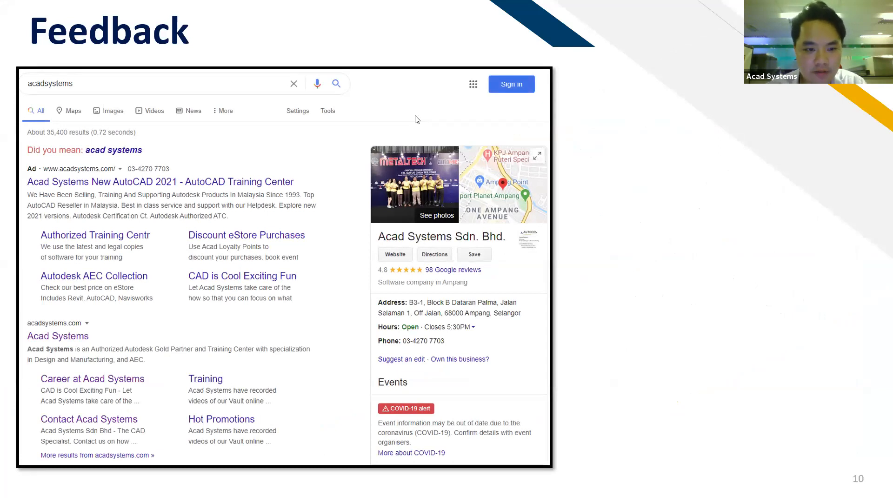
left_click(365, 140)
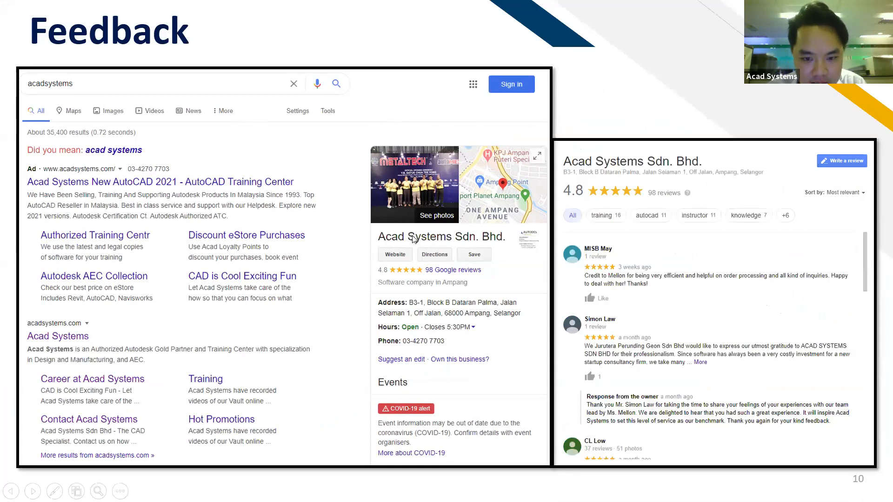
left_click(623, 181)
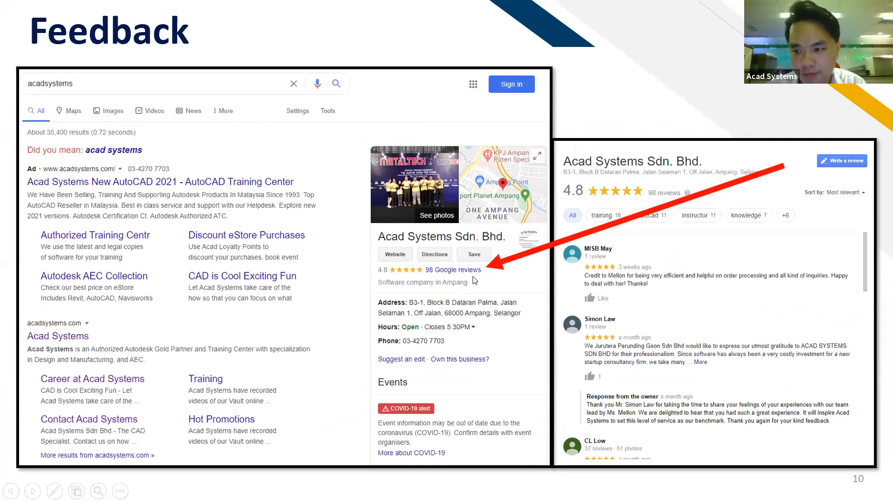
left_click(499, 276)
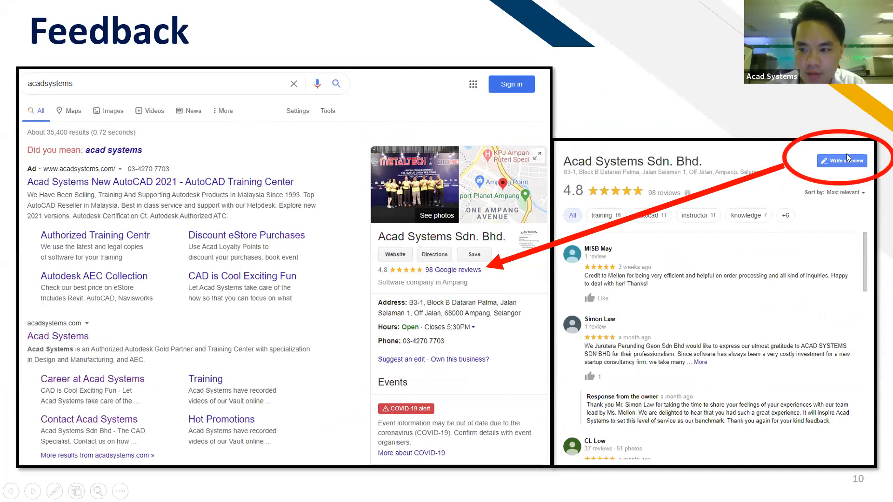